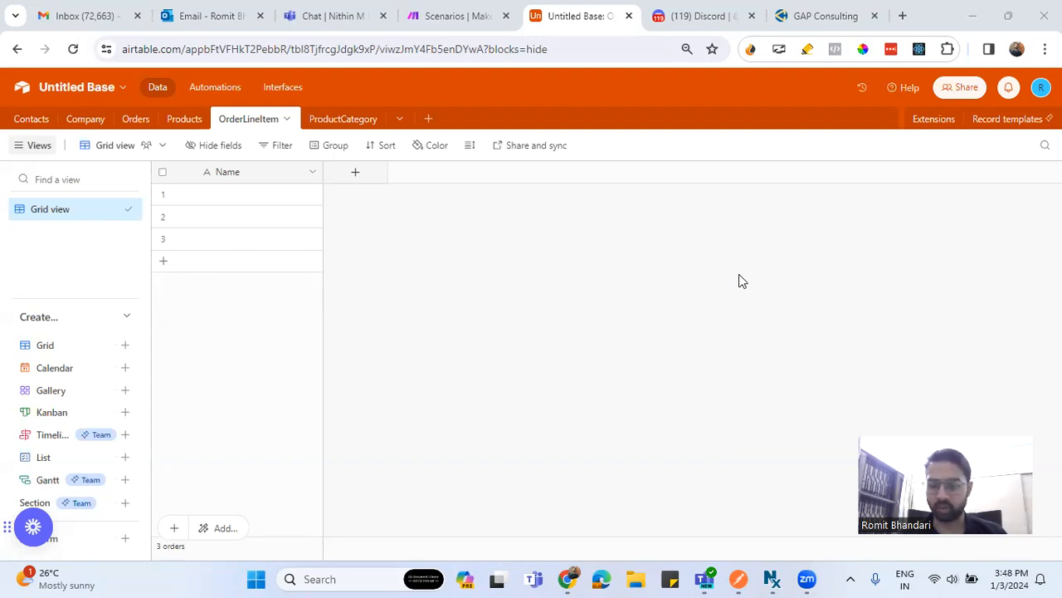
# Review the records and fields in the Contacts, Company, Orders, Products, OrderLineItem and ProductCategory tables
pyautogui.click(32, 121)
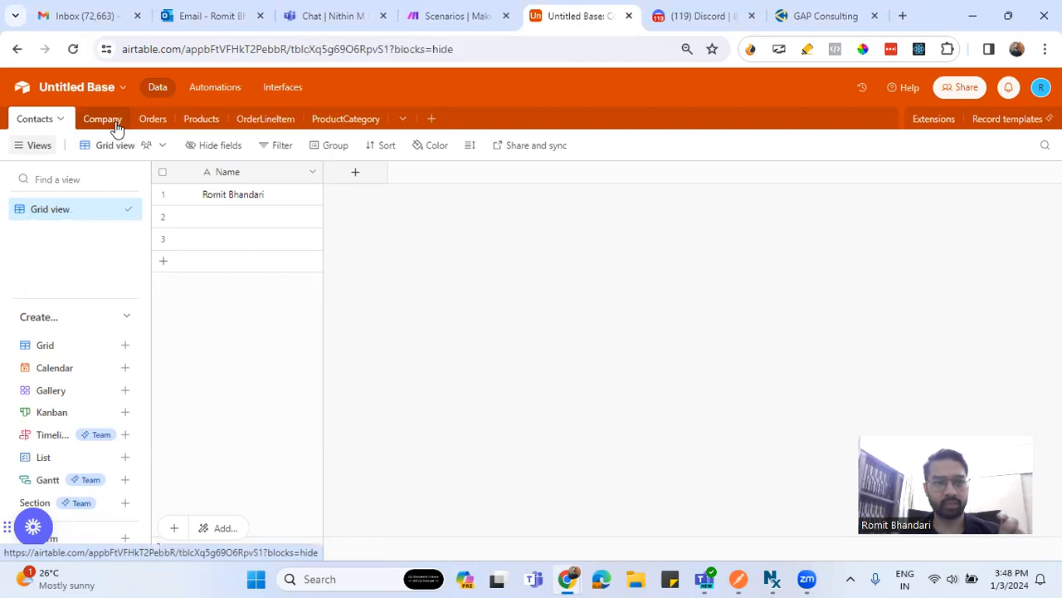
pyautogui.click(116, 129)
pyautogui.click(145, 126)
pyautogui.click(193, 128)
pyautogui.click(257, 126)
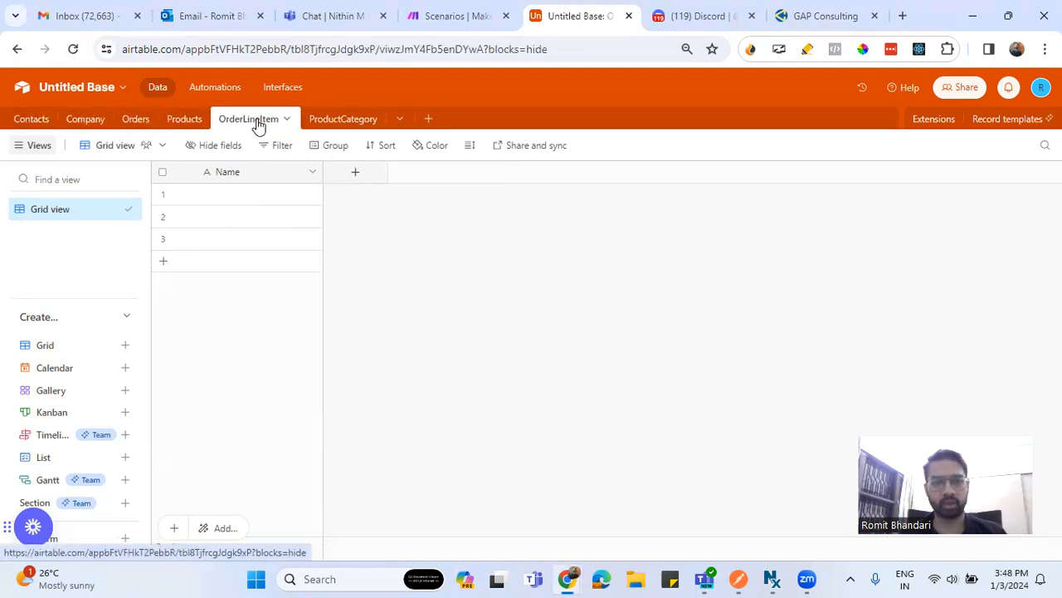
pyautogui.click(342, 123)
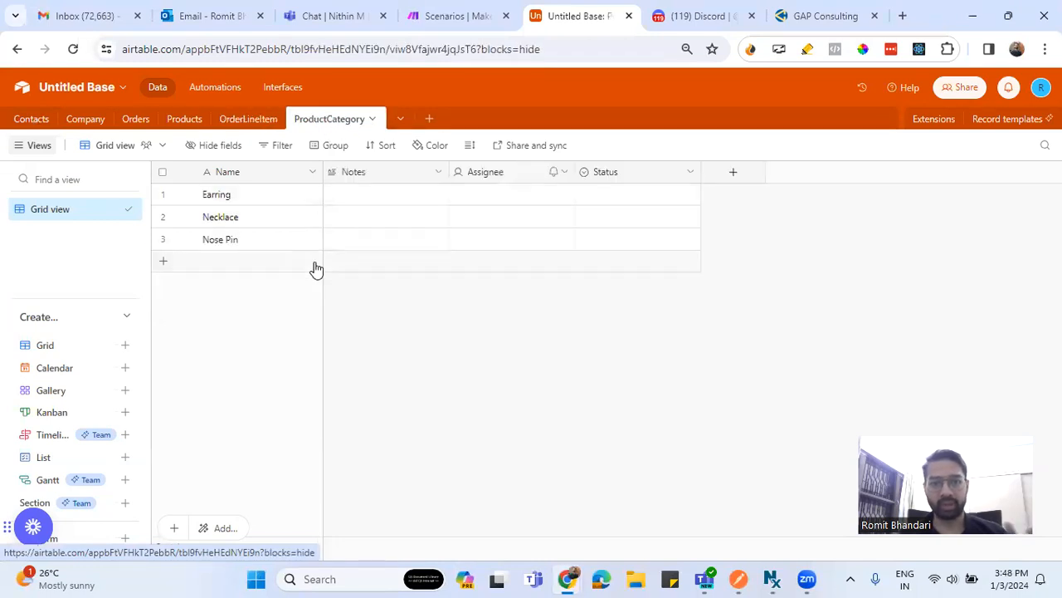
pyautogui.click(241, 119)
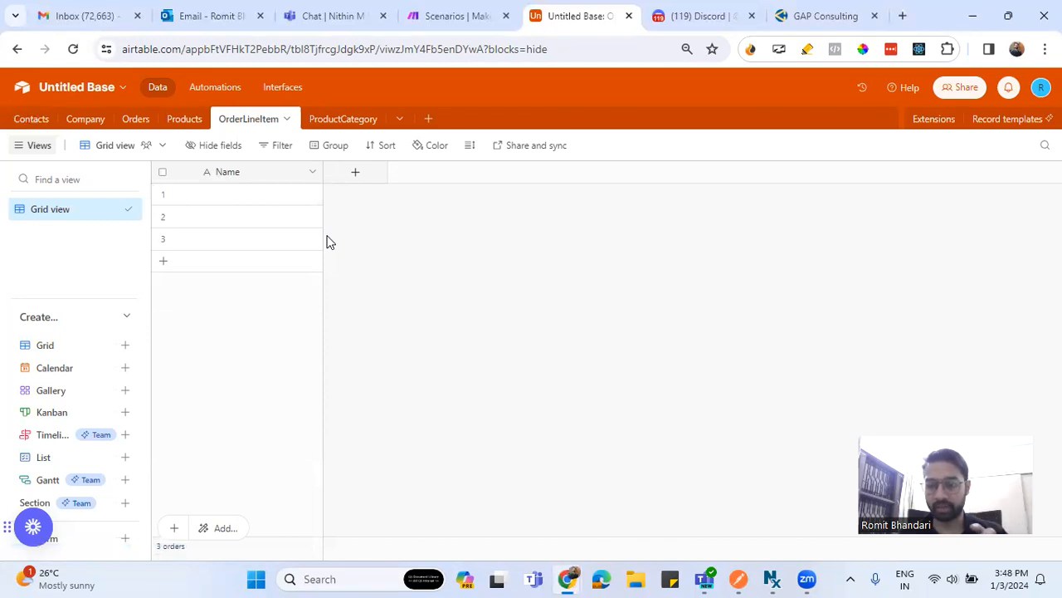
# Add a field to the Contacts table linking to Company, with linking to multiple records disabled and no lookup fields
pyautogui.click(42, 119)
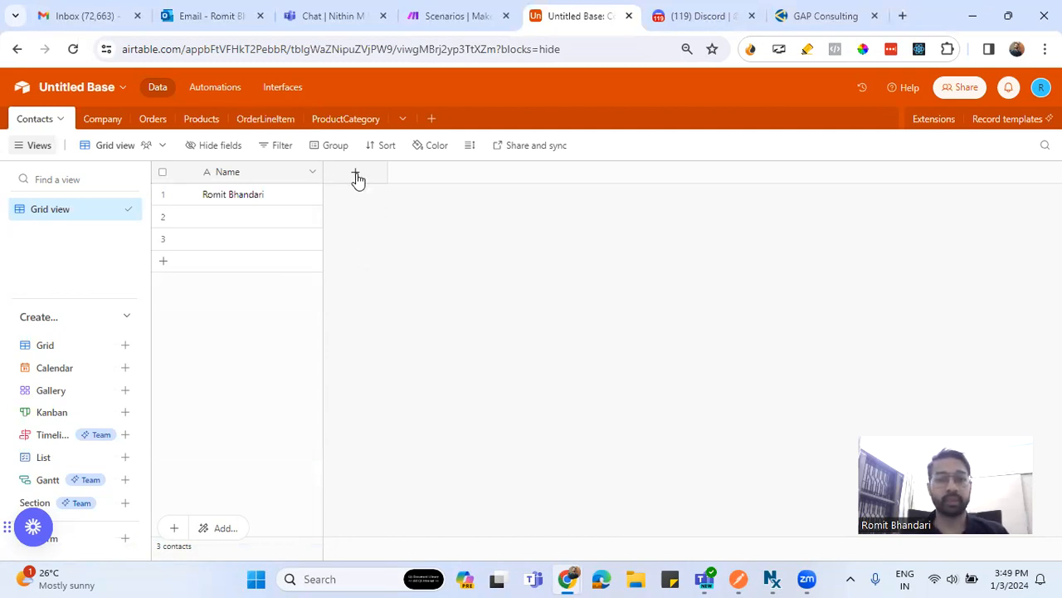
pyautogui.click(356, 176)
pyautogui.click(423, 268)
pyautogui.click(385, 295)
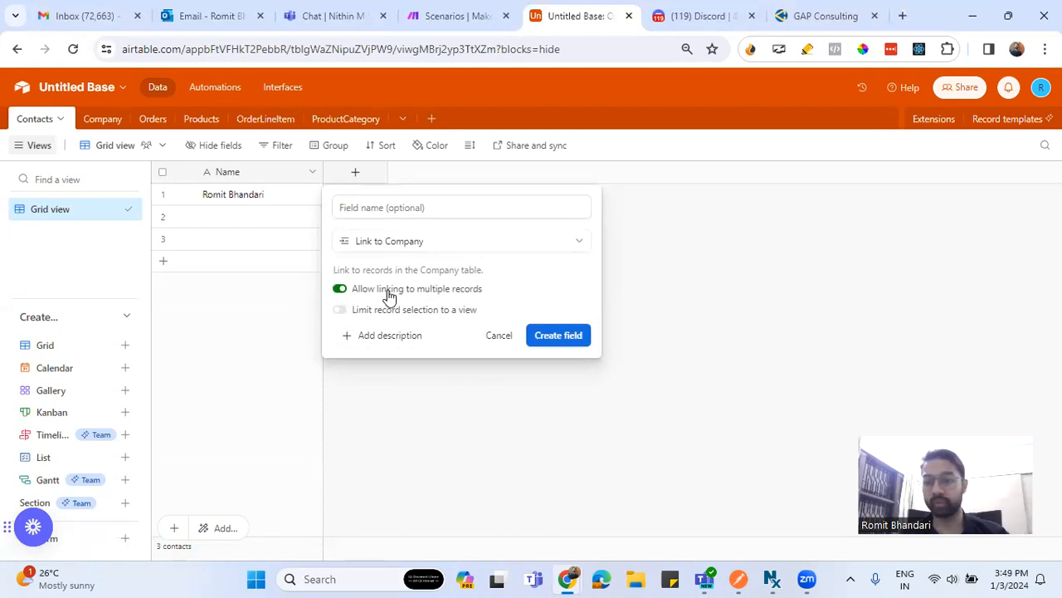
pyautogui.click(390, 292)
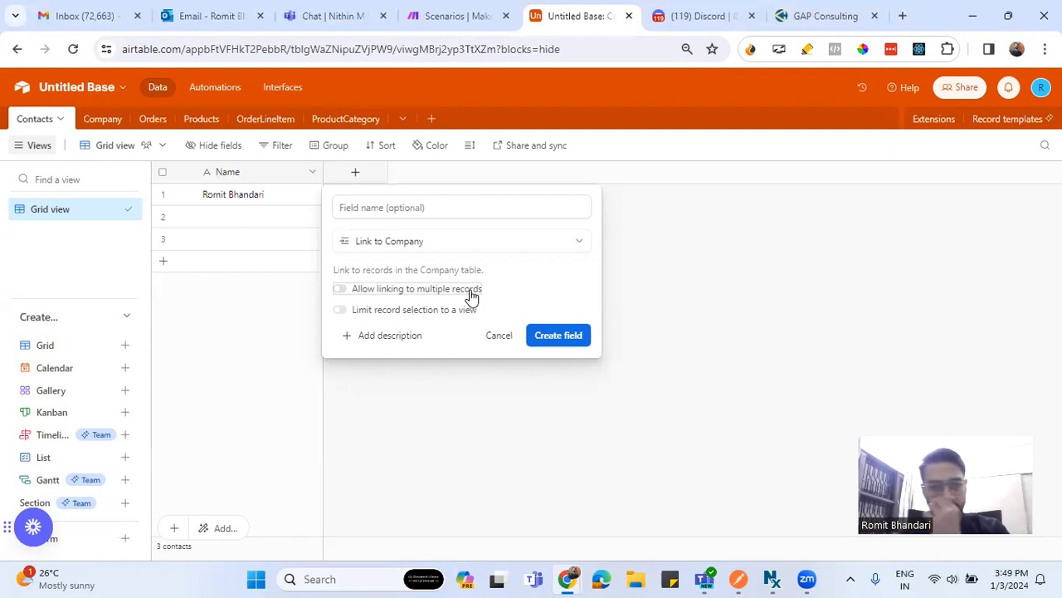
pyautogui.click(540, 336)
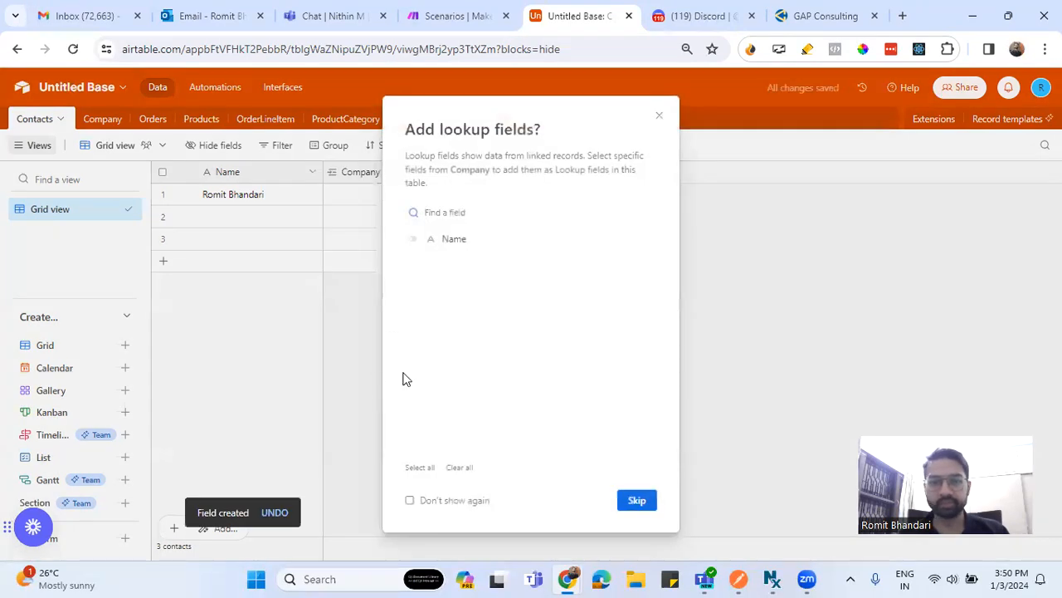
pyautogui.click(659, 116)
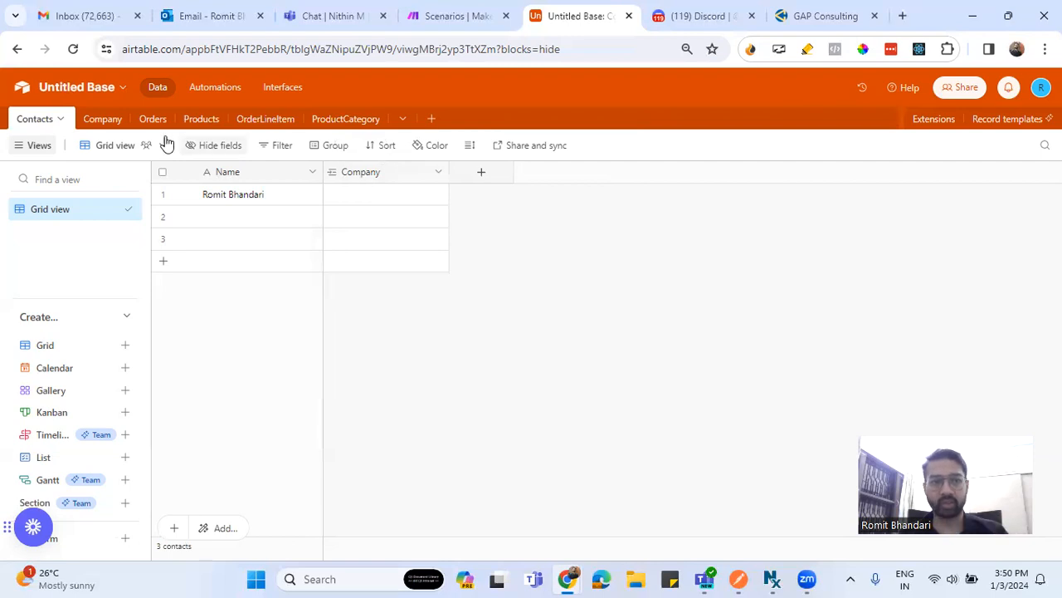
# Check the multiple-record linking setting of the Company table's Contacts field, and compare the Contacts and Company tables
pyautogui.click(103, 119)
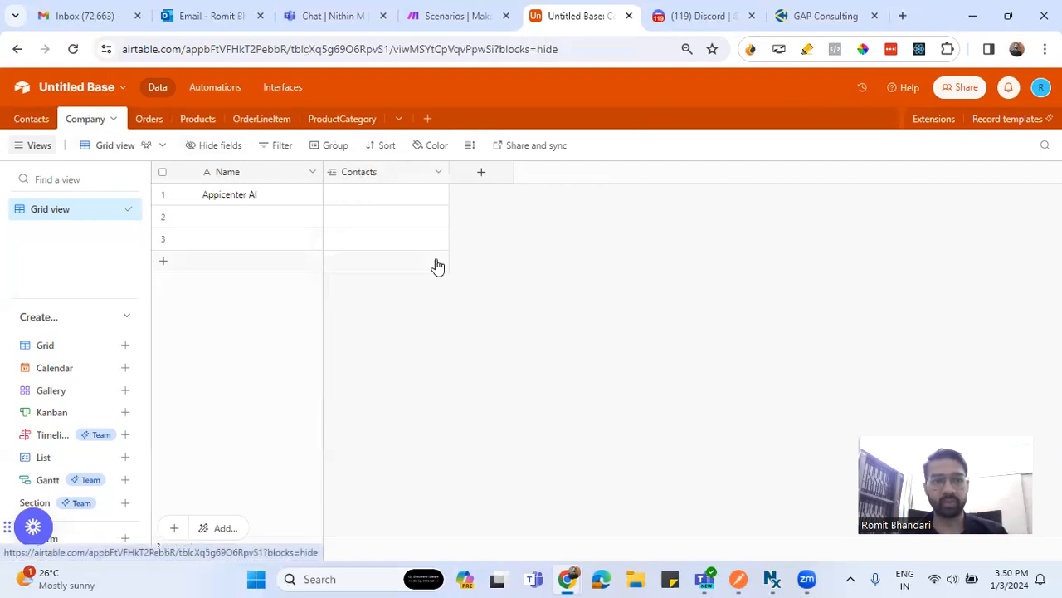
pyautogui.click(439, 172)
pyautogui.click(390, 204)
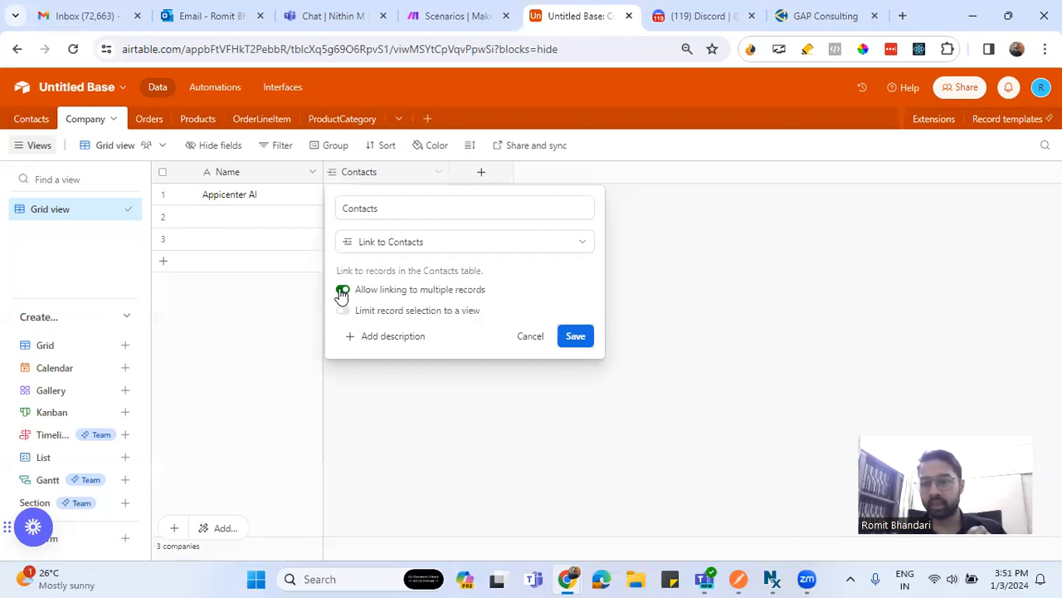
pyautogui.click(572, 336)
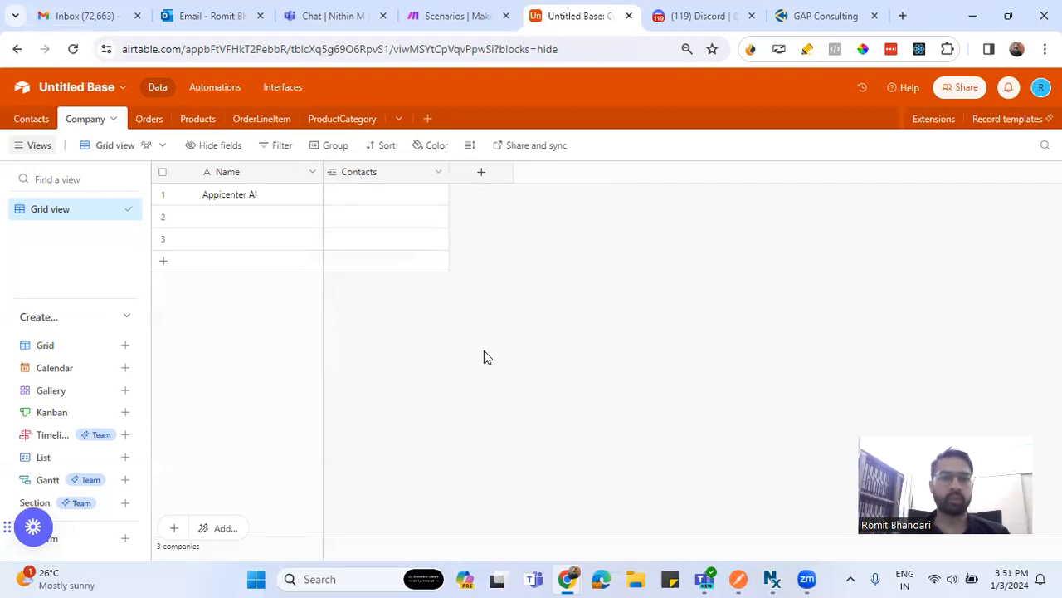
pyautogui.click(43, 126)
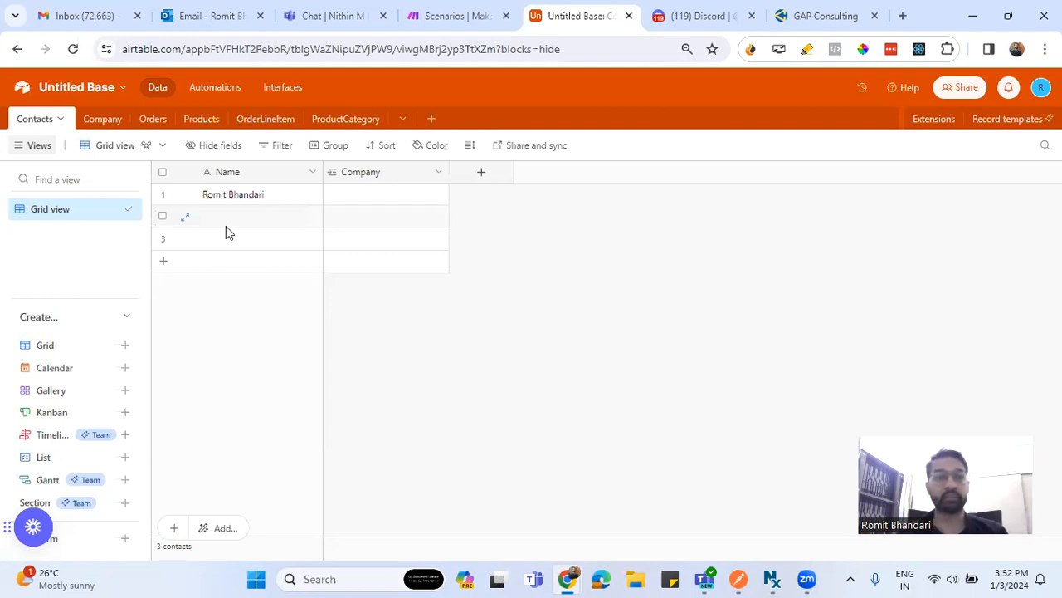
pyautogui.click(107, 121)
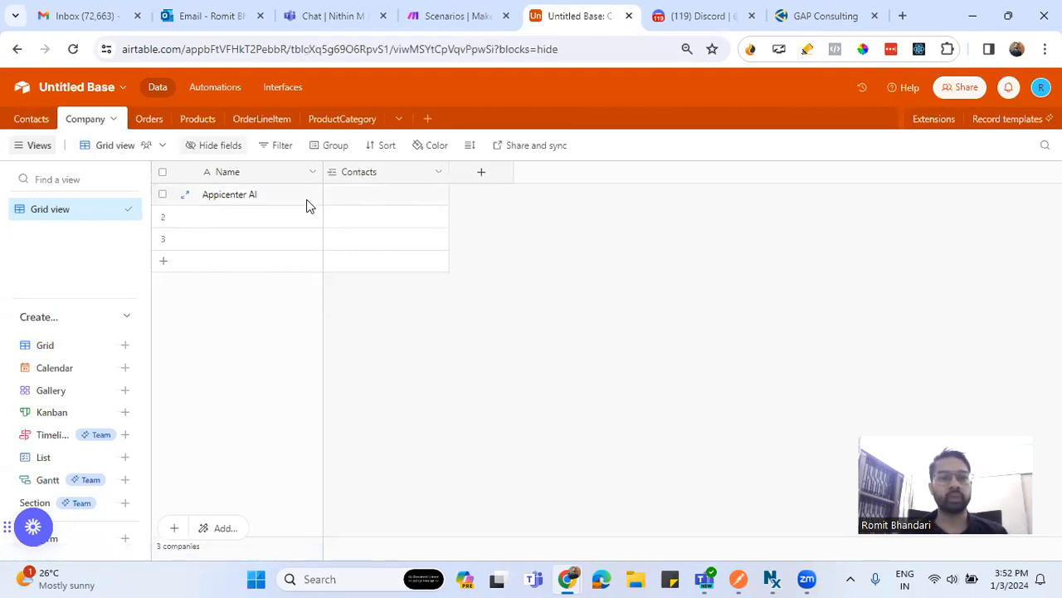
# Add a field to the Orders table linking to Contacts, with linking to multiple records disabled and no lookup fields
pyautogui.click(150, 120)
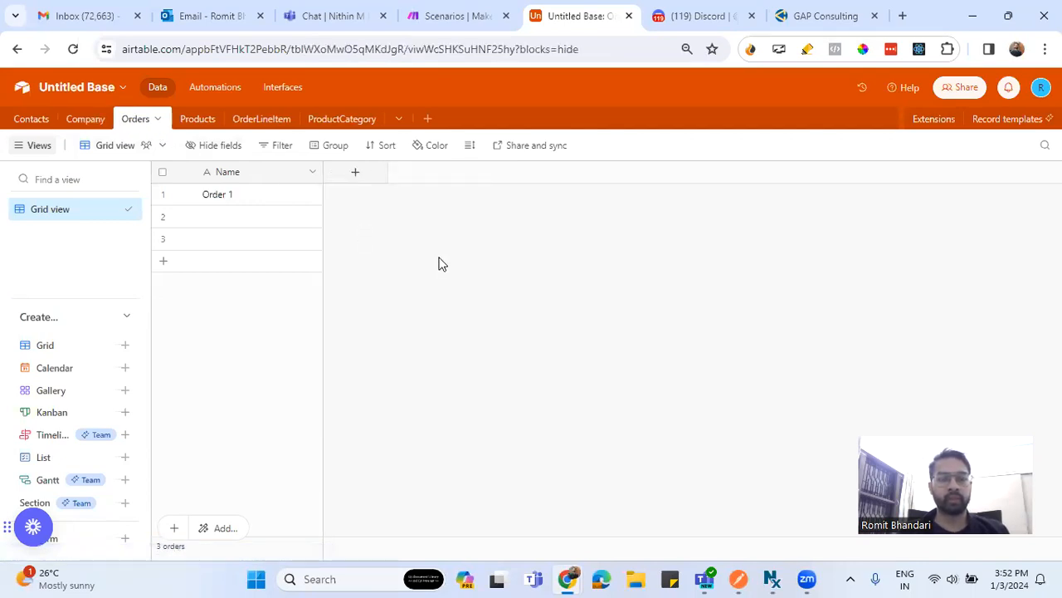
pyautogui.click(355, 172)
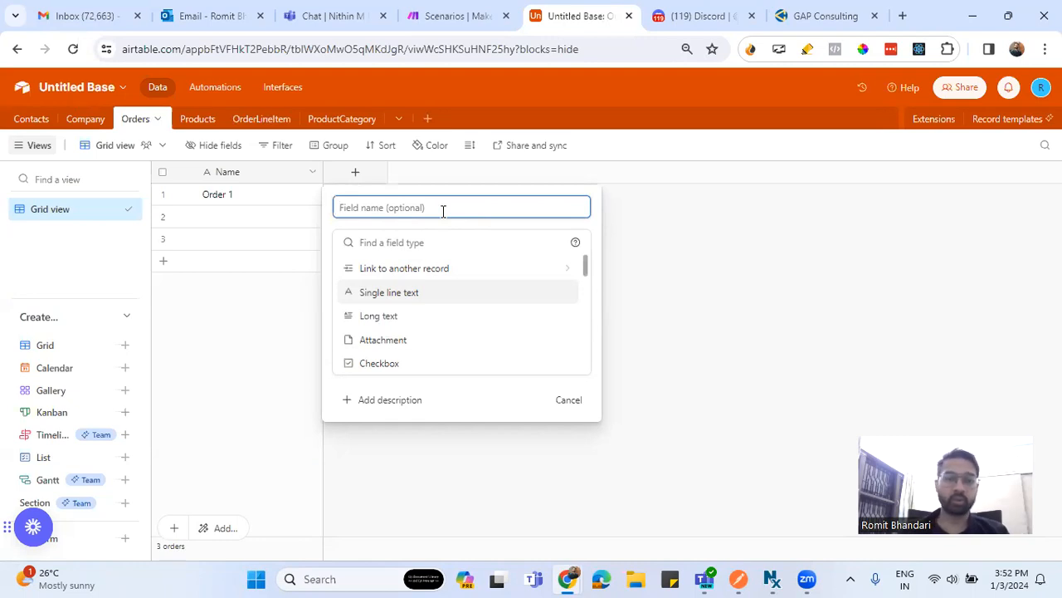
pyautogui.click(410, 274)
pyautogui.click(353, 271)
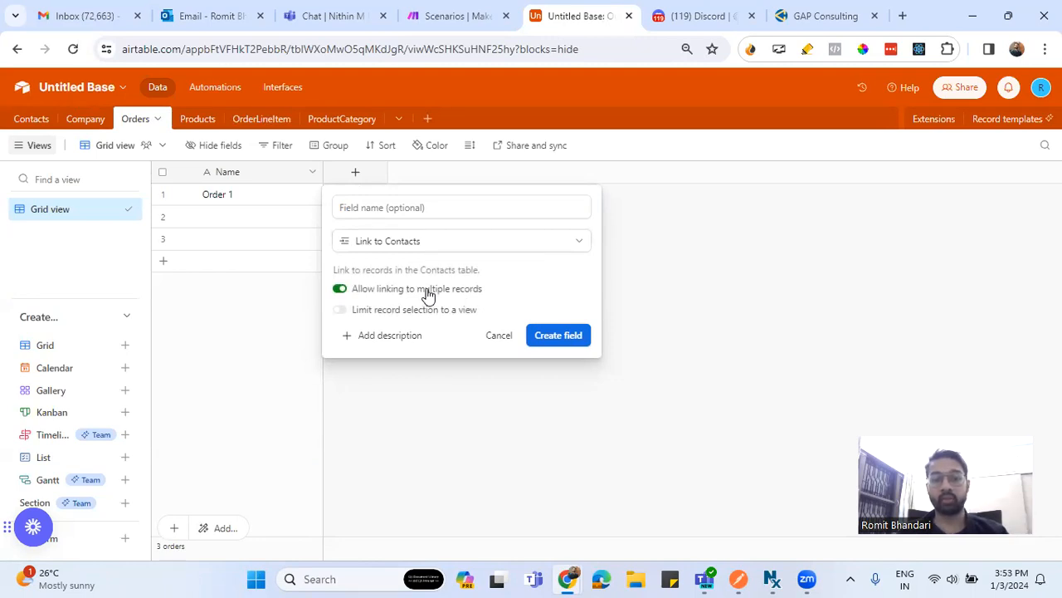
pyautogui.click(428, 290)
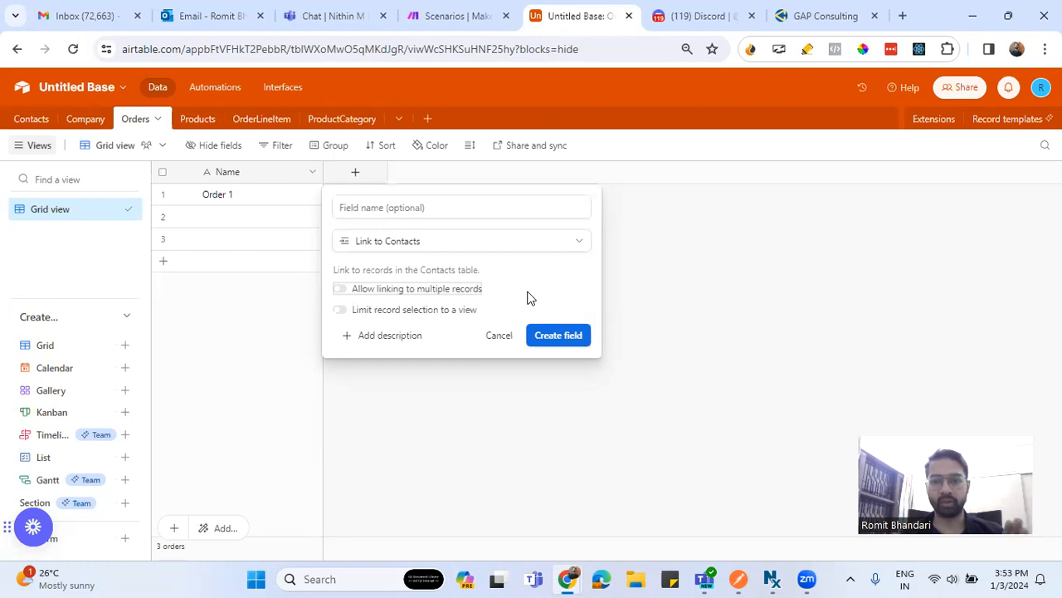
pyautogui.click(560, 339)
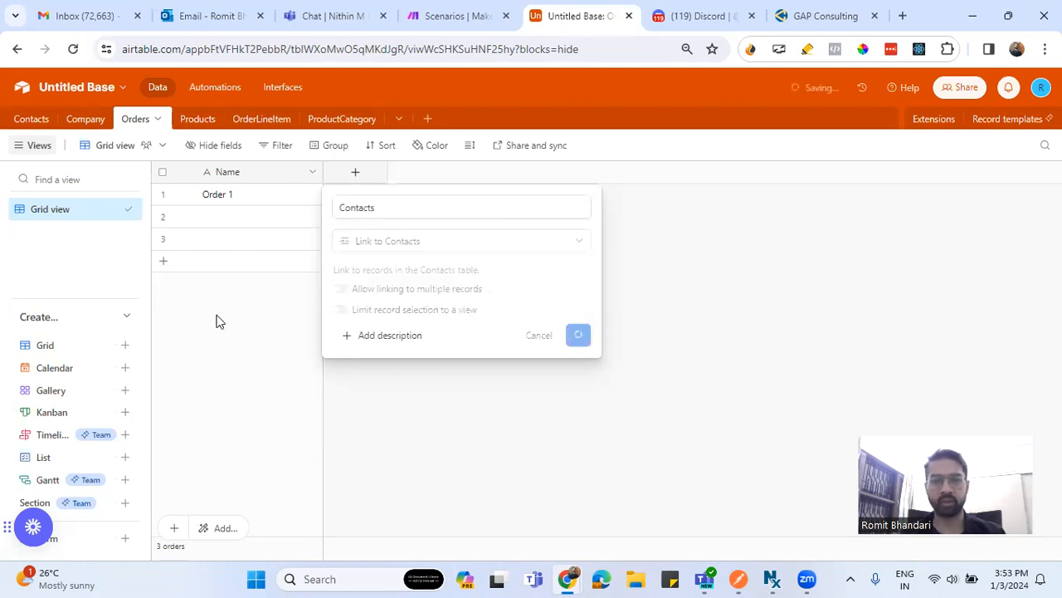
pyautogui.click(639, 502)
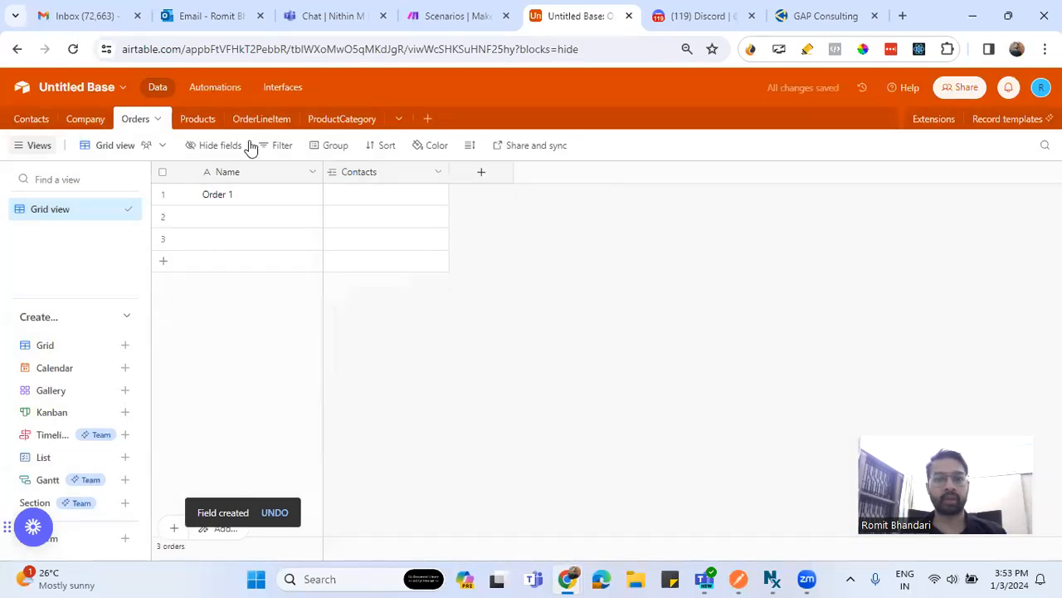
# Check the multiple-record linking setting of the Orders field in the Contacts table
pyautogui.click(33, 120)
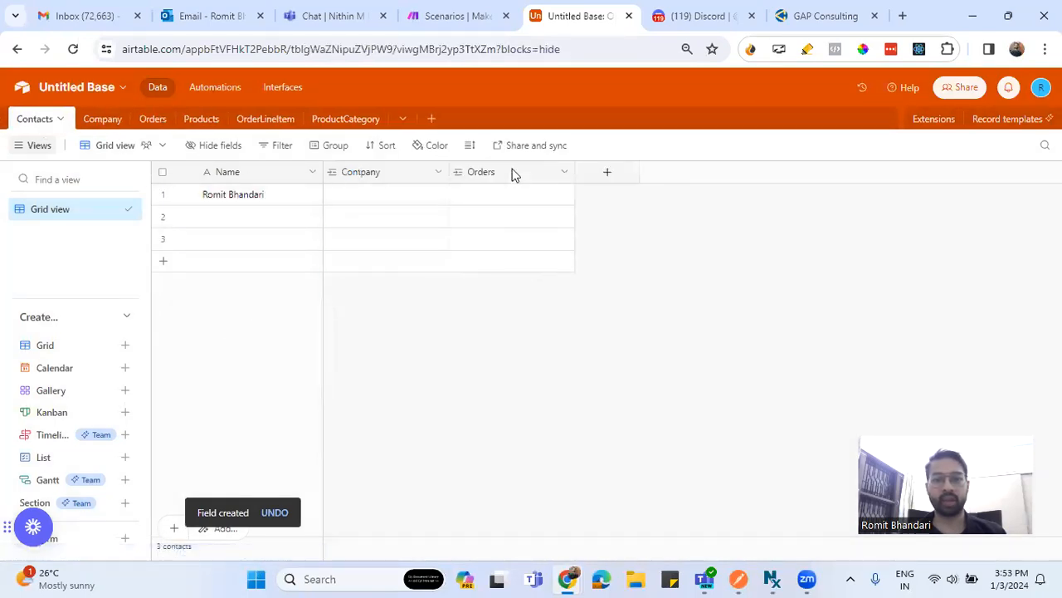
pyautogui.click(506, 177)
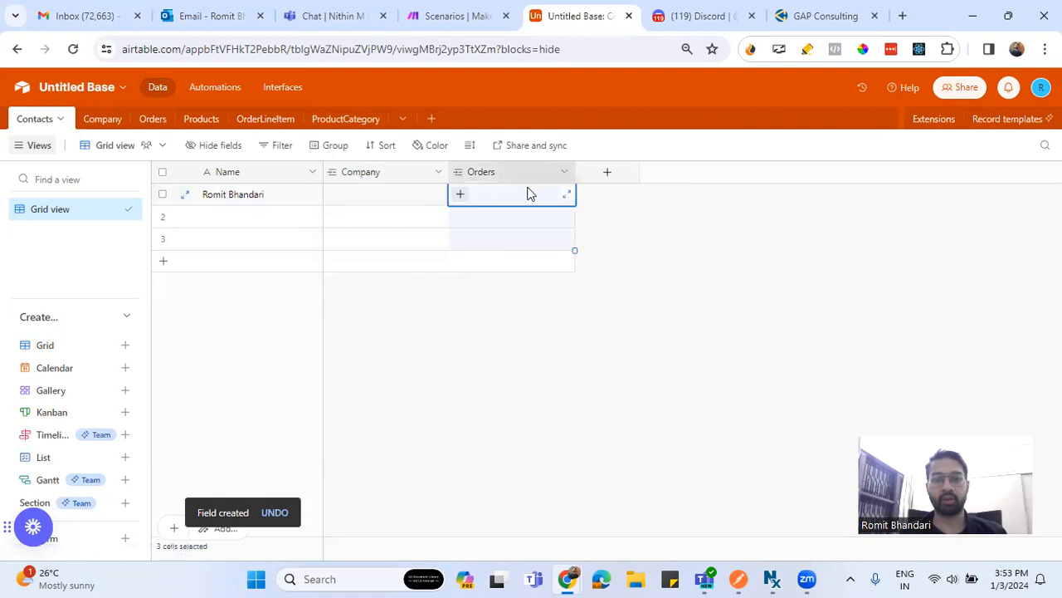
pyautogui.click(563, 173)
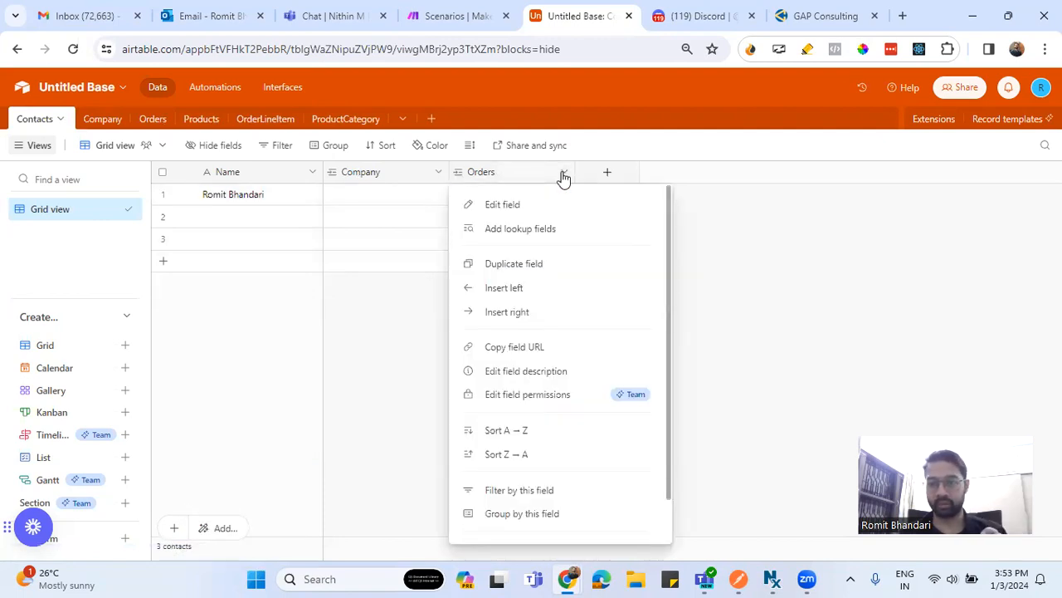
pyautogui.click(527, 204)
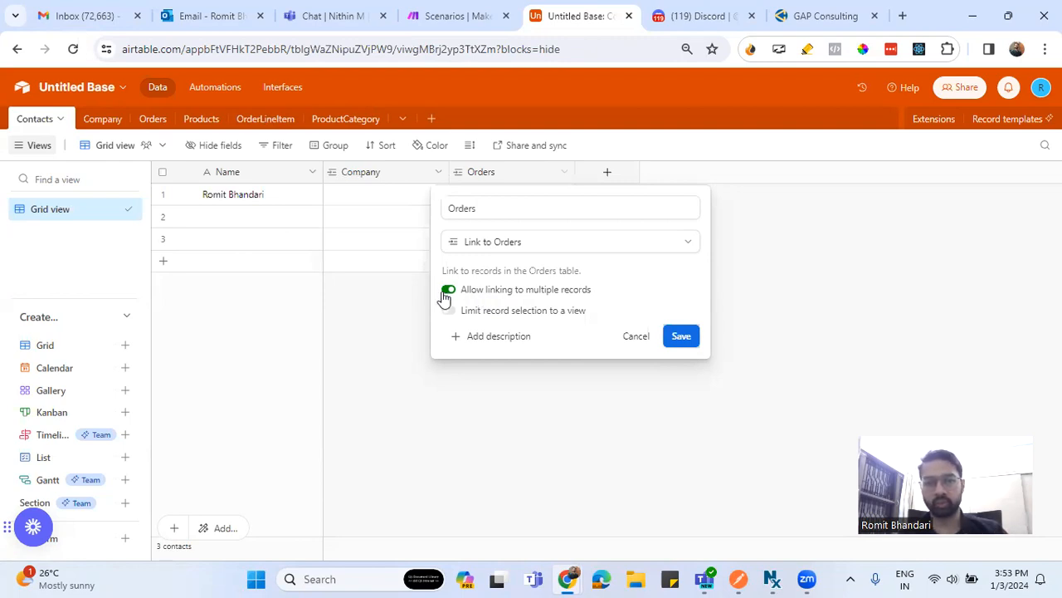
pyautogui.click(685, 340)
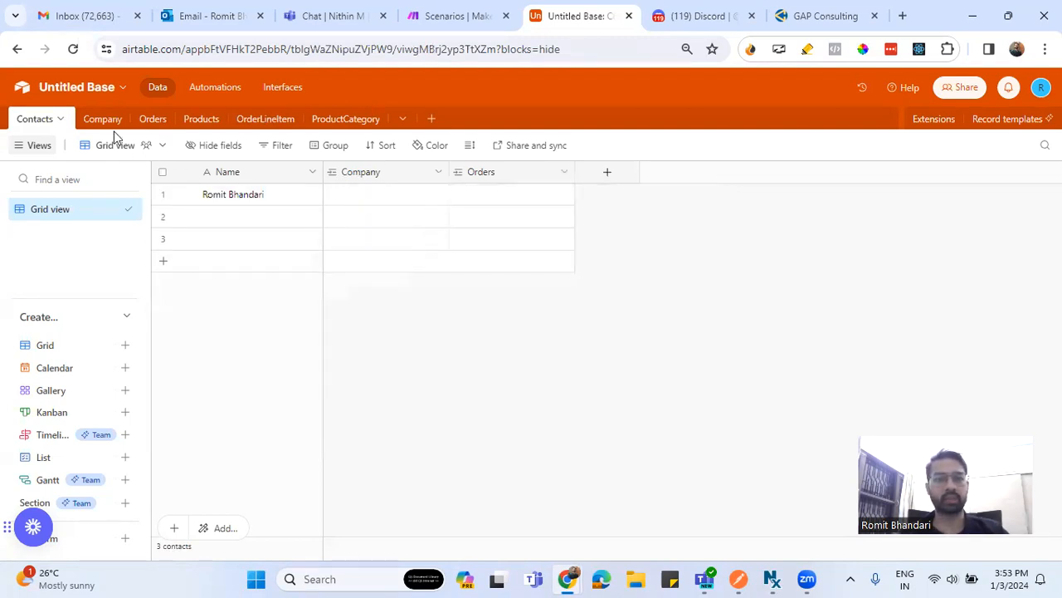
# Add a field to the Orders table linking to Products, keeping linking to multiple records allowed and skipping lookup fields
pyautogui.click(156, 120)
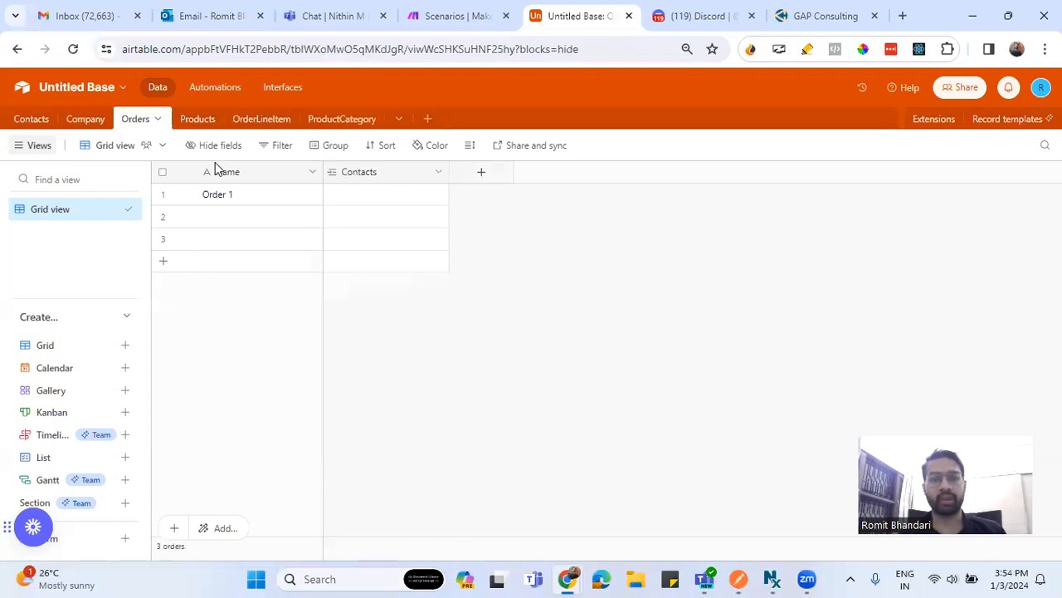
pyautogui.click(484, 176)
pyautogui.click(523, 269)
pyautogui.click(504, 318)
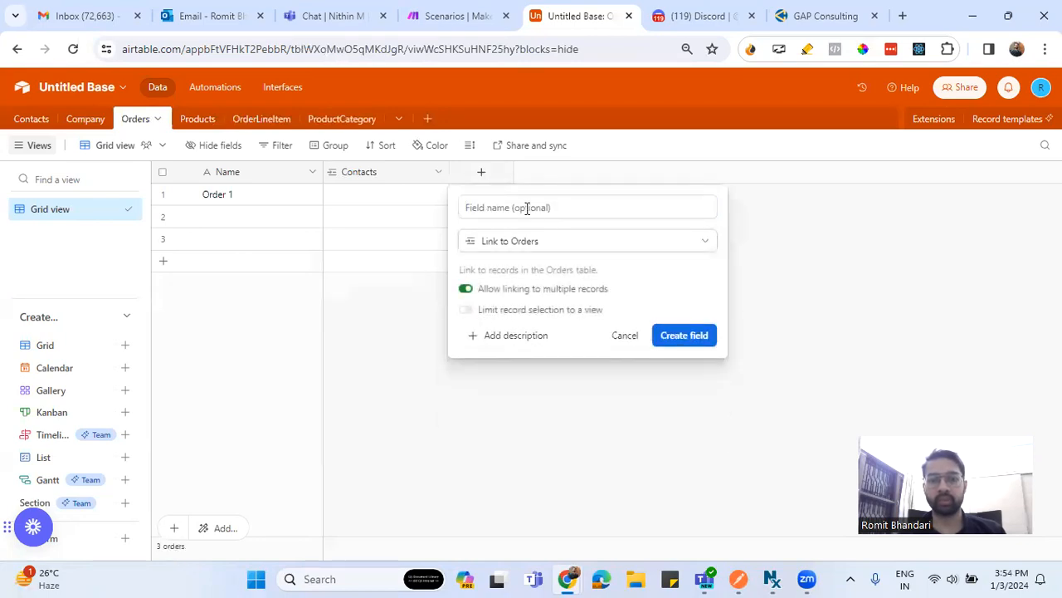
pyautogui.click(513, 245)
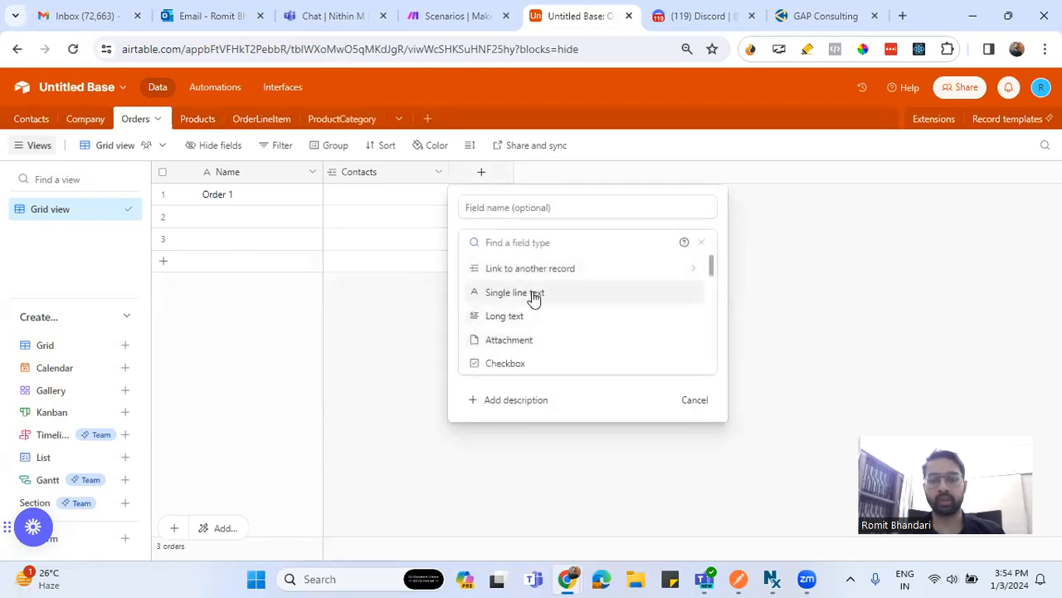
pyautogui.click(520, 264)
pyautogui.click(498, 338)
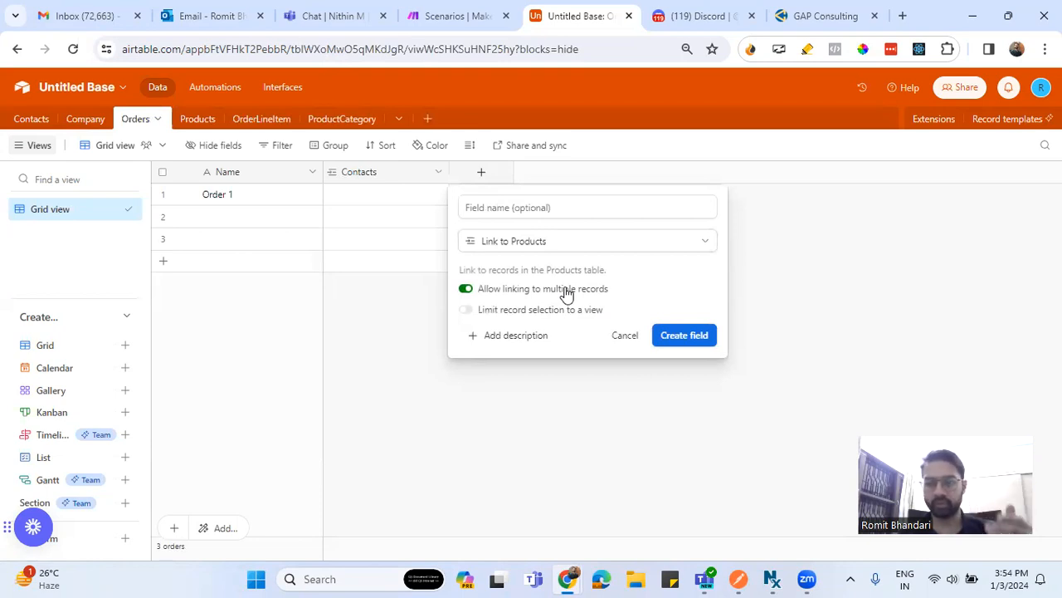
pyautogui.click(677, 335)
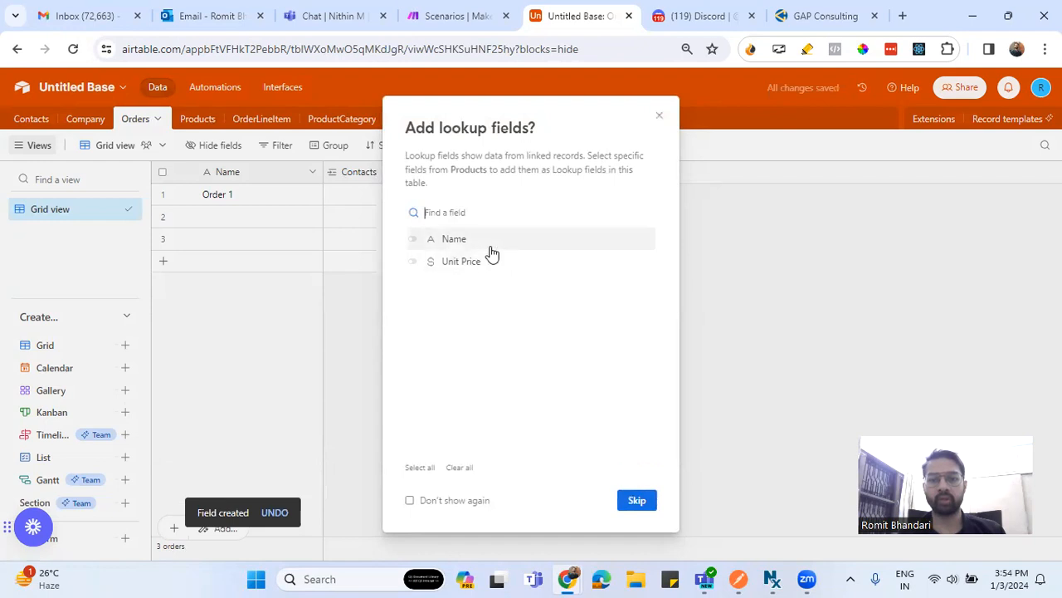
pyautogui.click(636, 500)
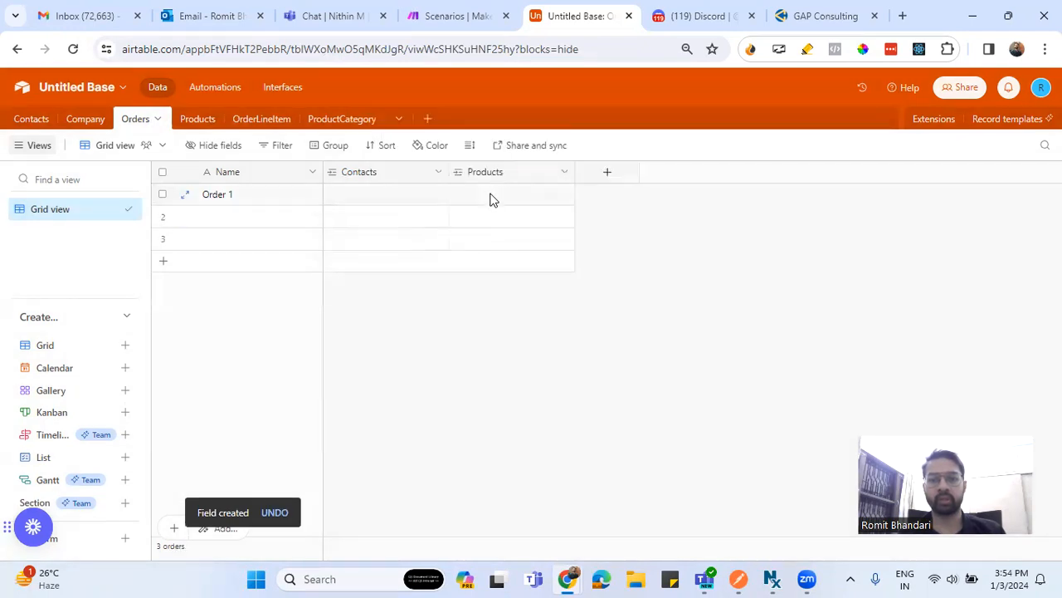
# View the products available for linking to Order 1 without choosing any
pyautogui.click(490, 199)
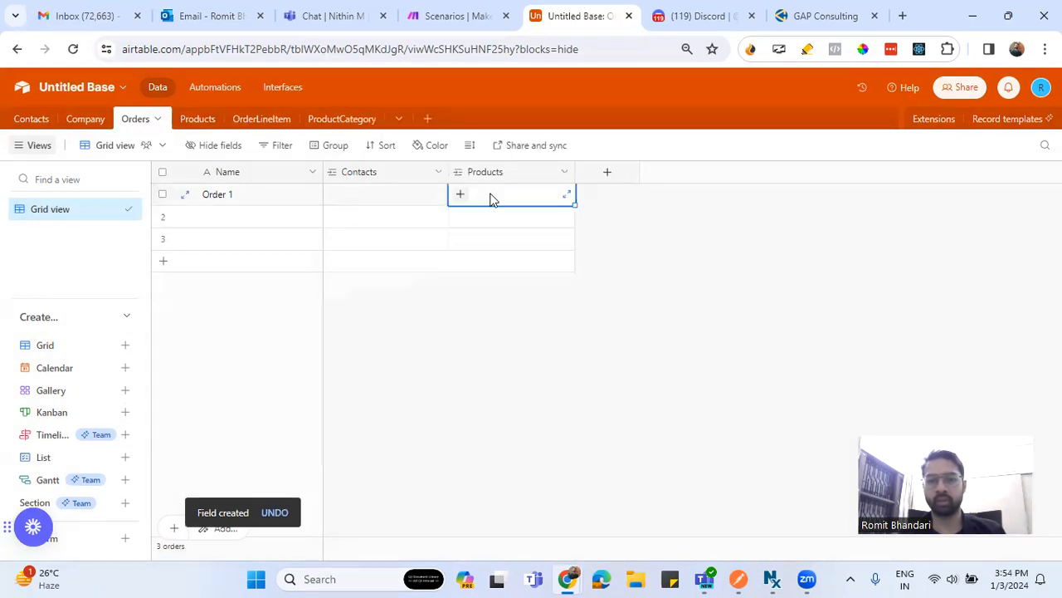
pyautogui.click(462, 196)
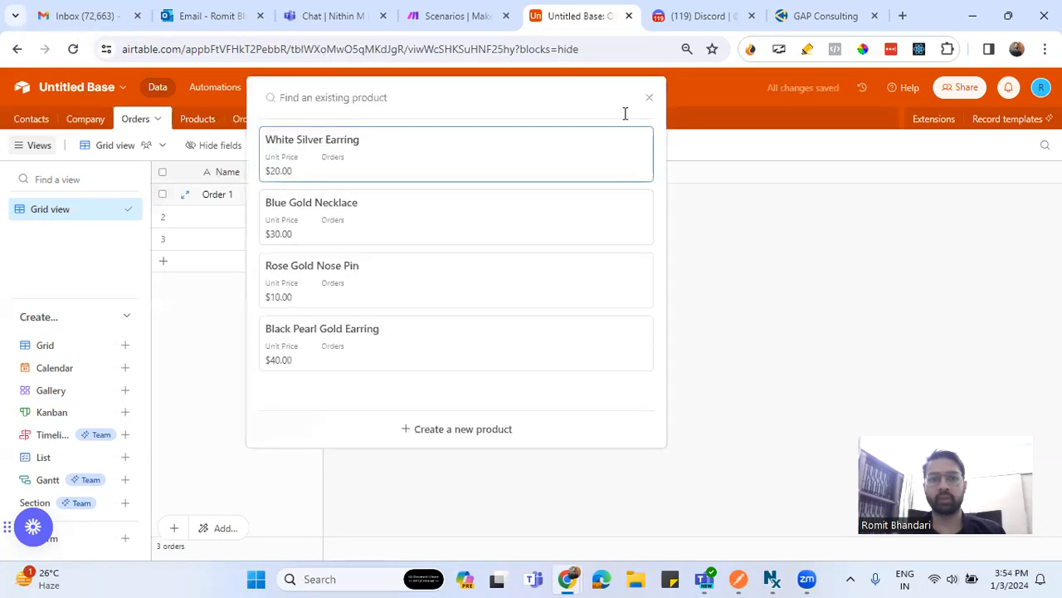
pyautogui.click(649, 97)
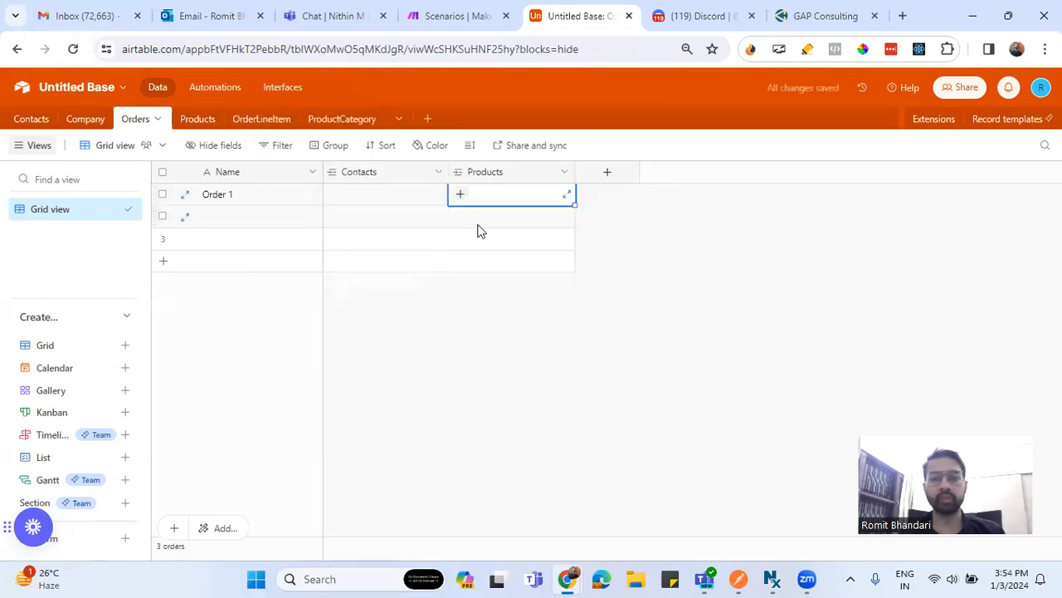
# Link the existing contact to Order 1 in the Contacts field of the Orders table
pyautogui.click(371, 198)
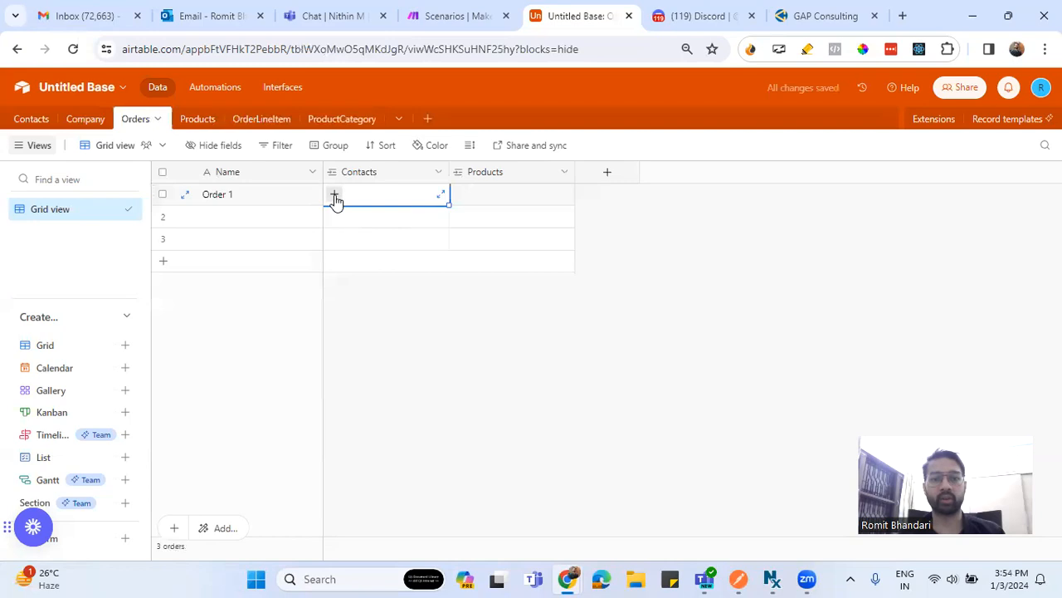
pyautogui.click(335, 196)
pyautogui.click(204, 166)
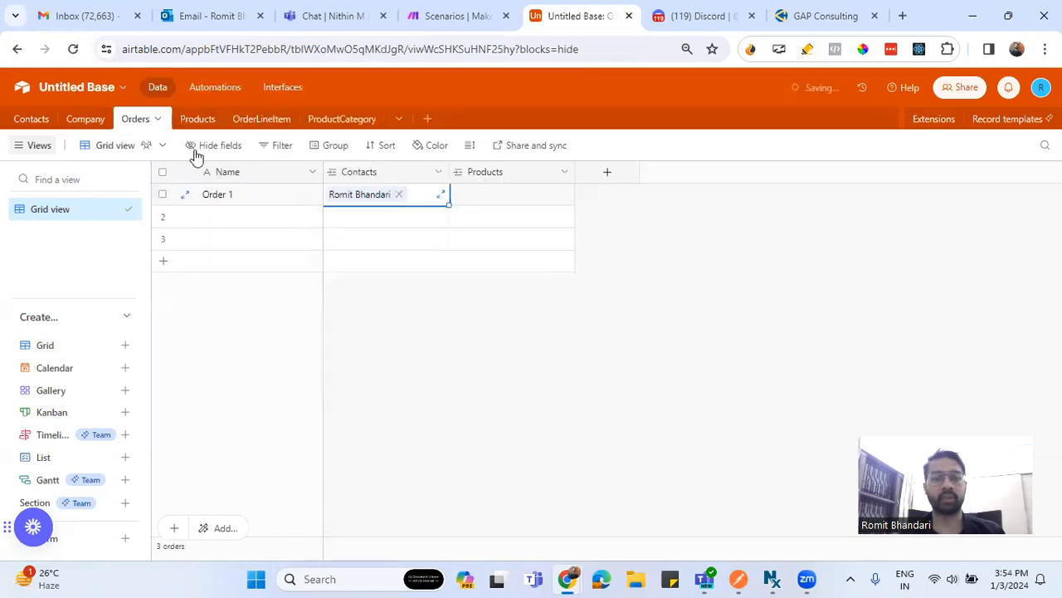
# Review the Contacts, Company, Orders, Products and ProductCategory tables to check their records and linked fields
pyautogui.click(28, 122)
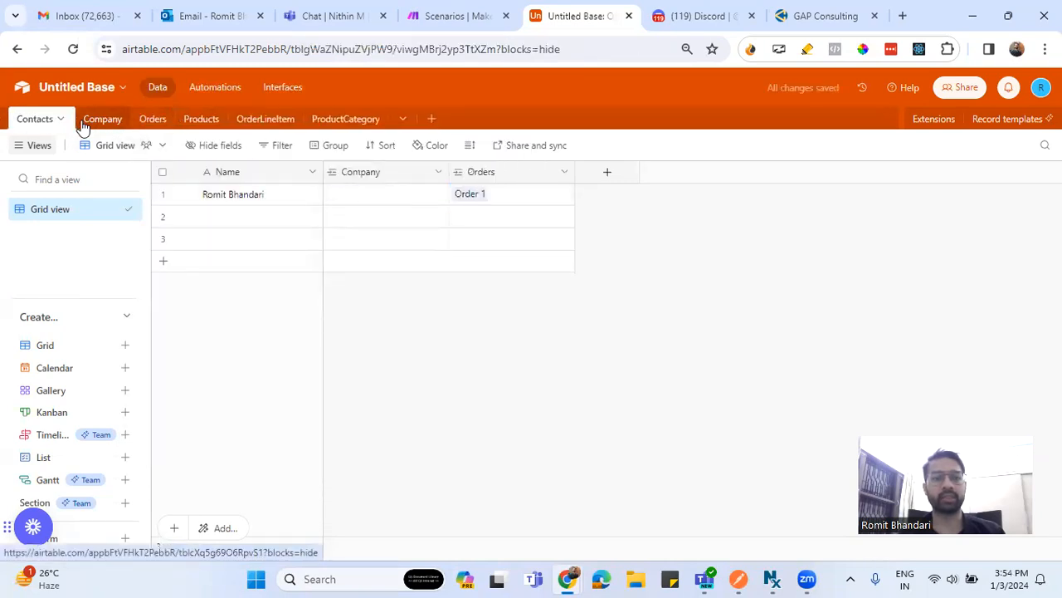
pyautogui.click(86, 123)
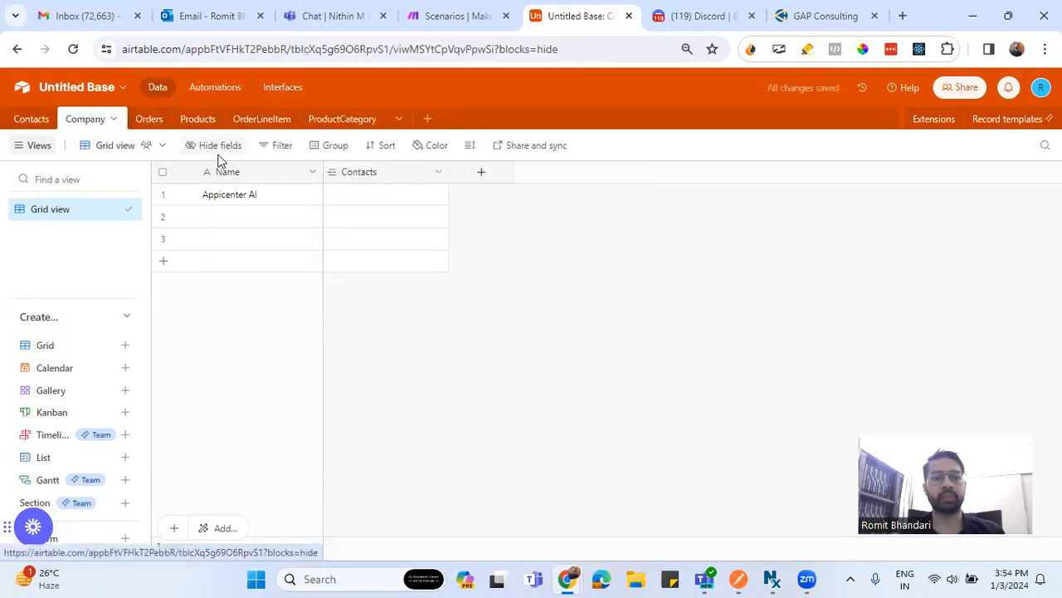
pyautogui.click(151, 122)
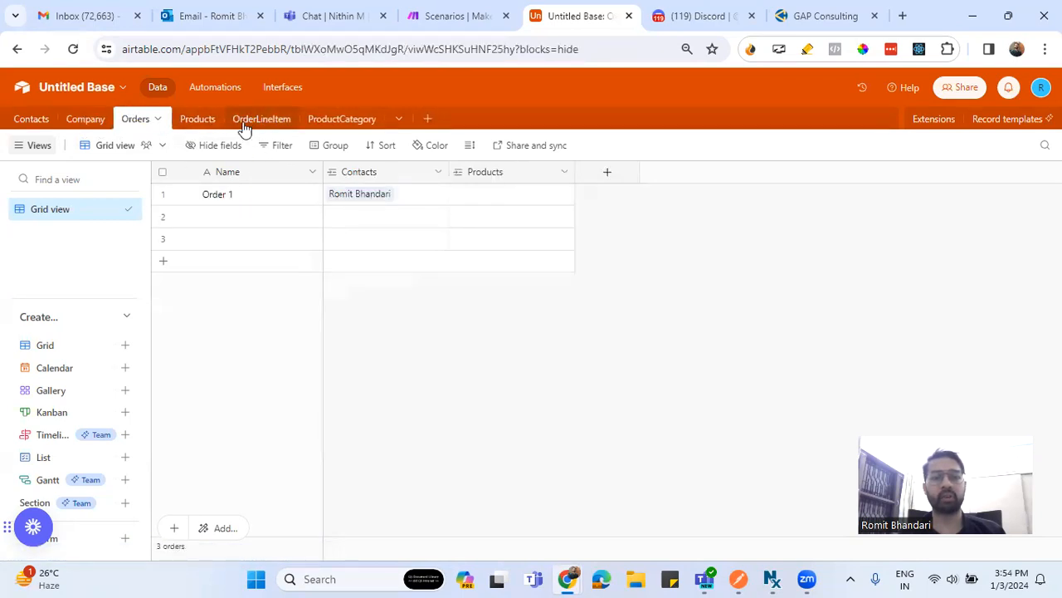
pyautogui.click(199, 121)
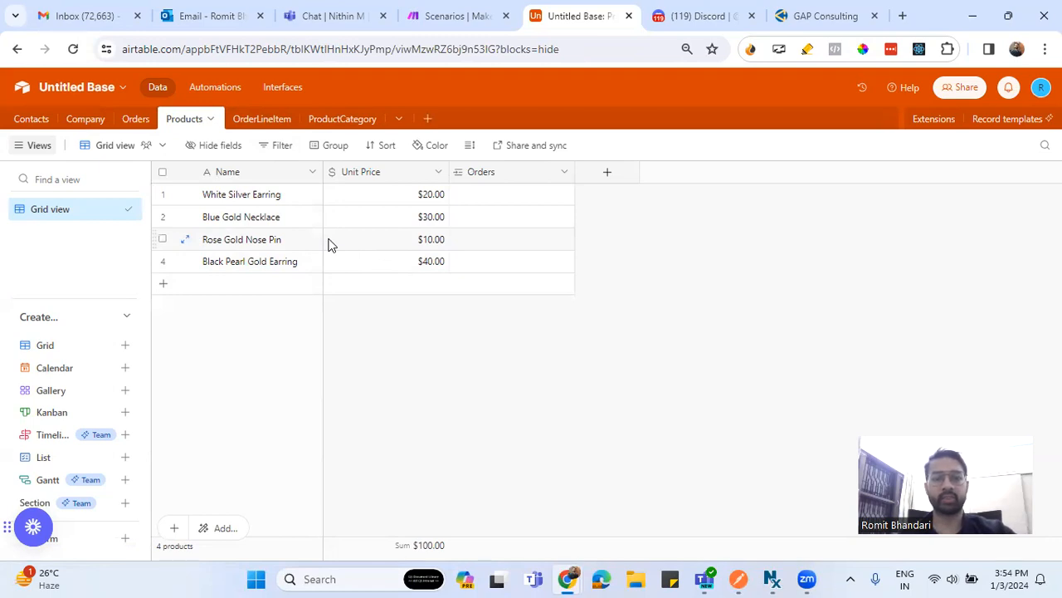
pyautogui.click(343, 122)
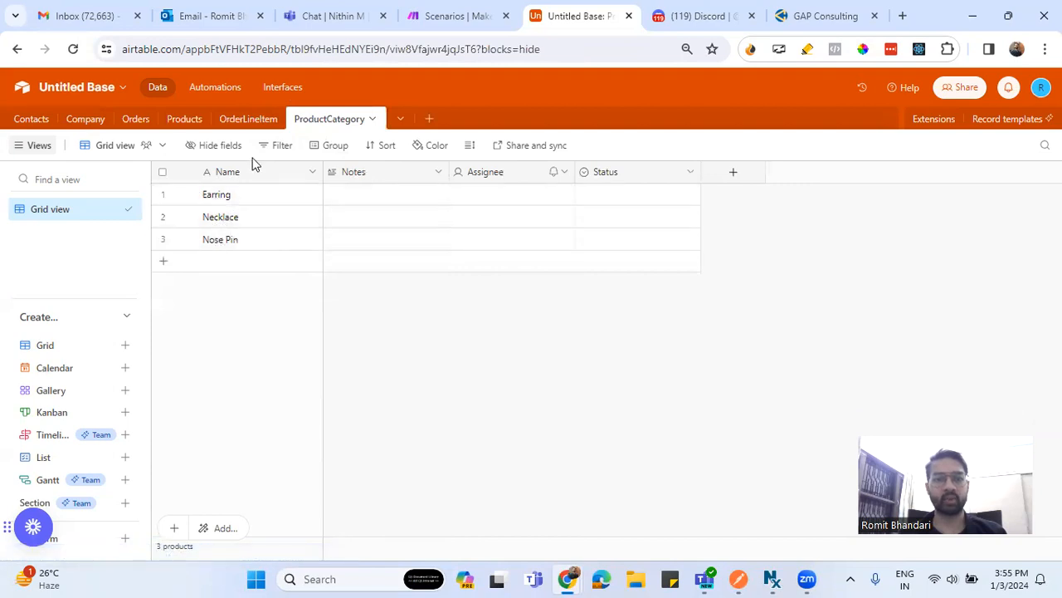
pyautogui.click(189, 126)
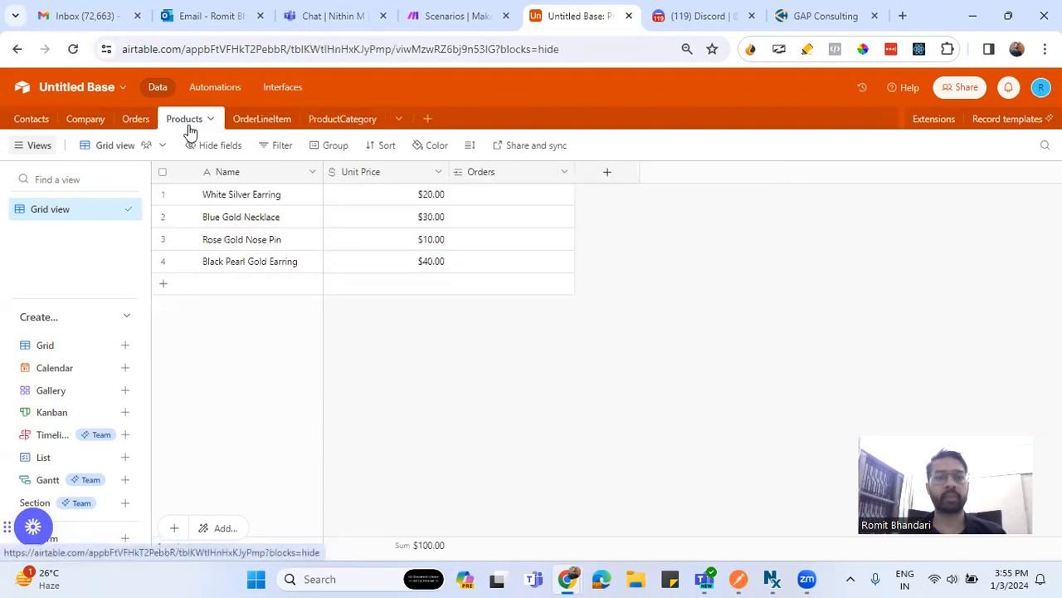
# Link White Silver Earring and Rose Gold Nose Pin to Order 1 in the Products field of the Orders table
pyautogui.click(136, 120)
pyautogui.click(496, 193)
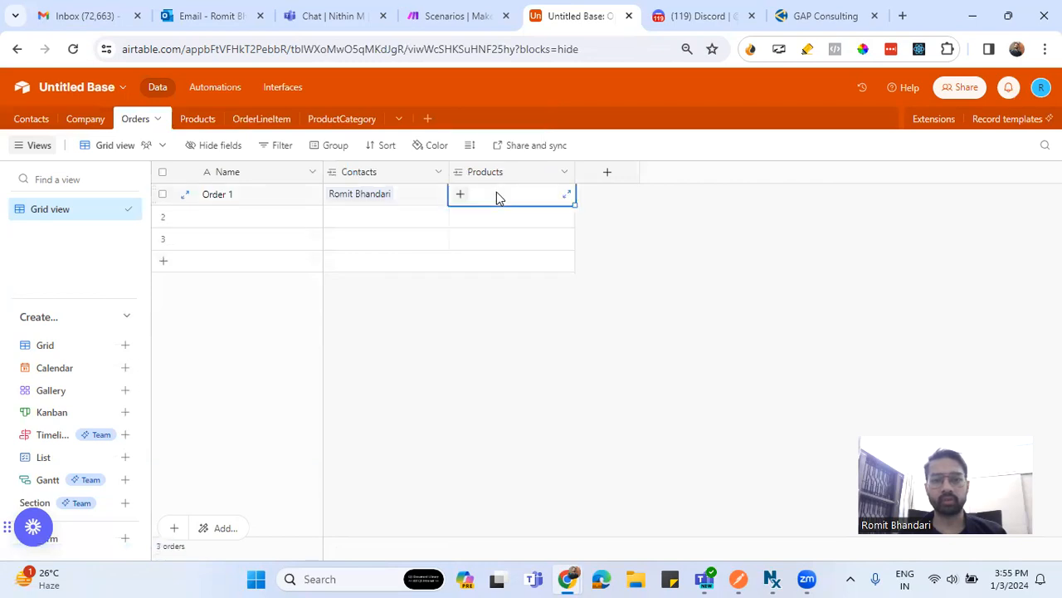
pyautogui.click(459, 198)
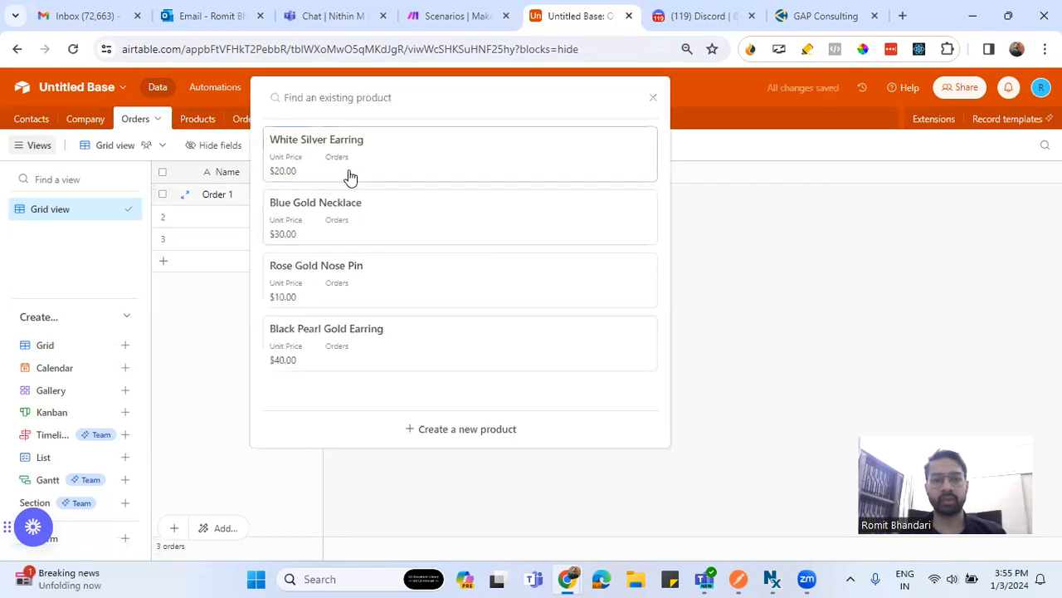
pyautogui.click(349, 175)
pyautogui.click(460, 213)
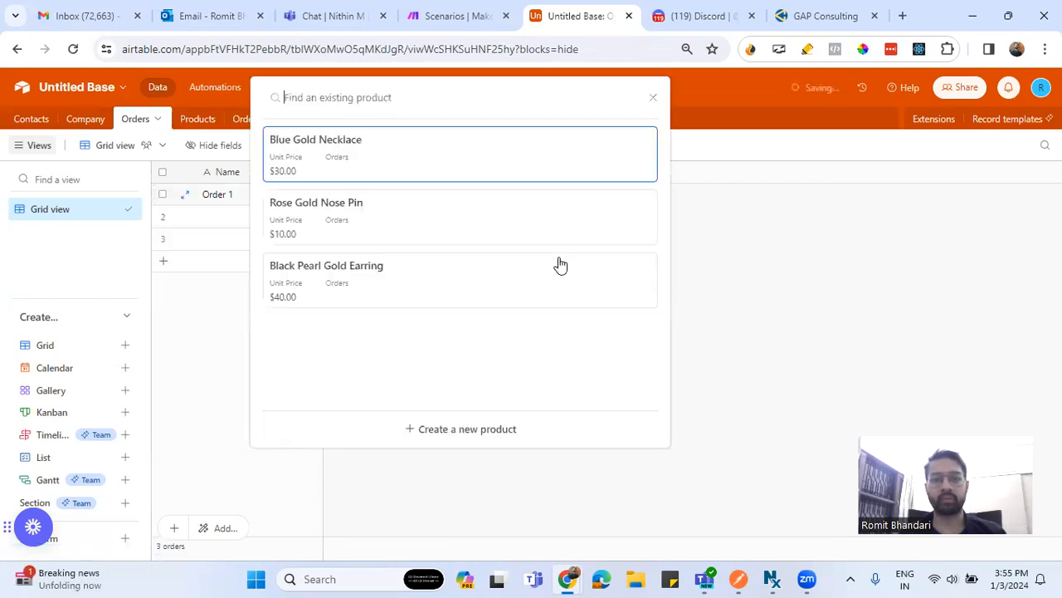
pyautogui.click(367, 225)
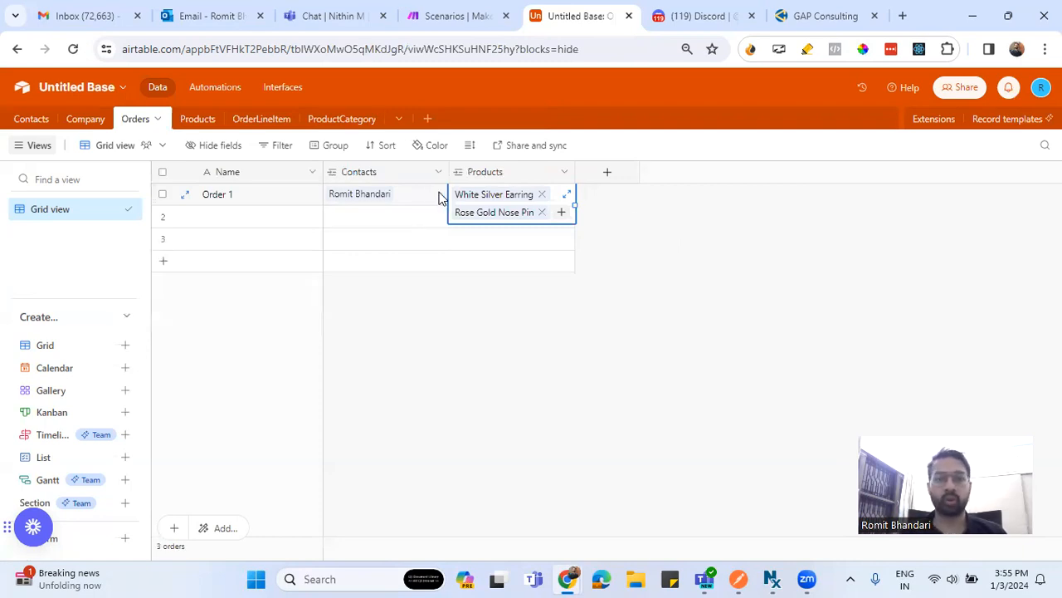
# Delete the Products field from the Orders table despite its dependency
pyautogui.click(564, 177)
pyautogui.scroll(-1, 531, 531)
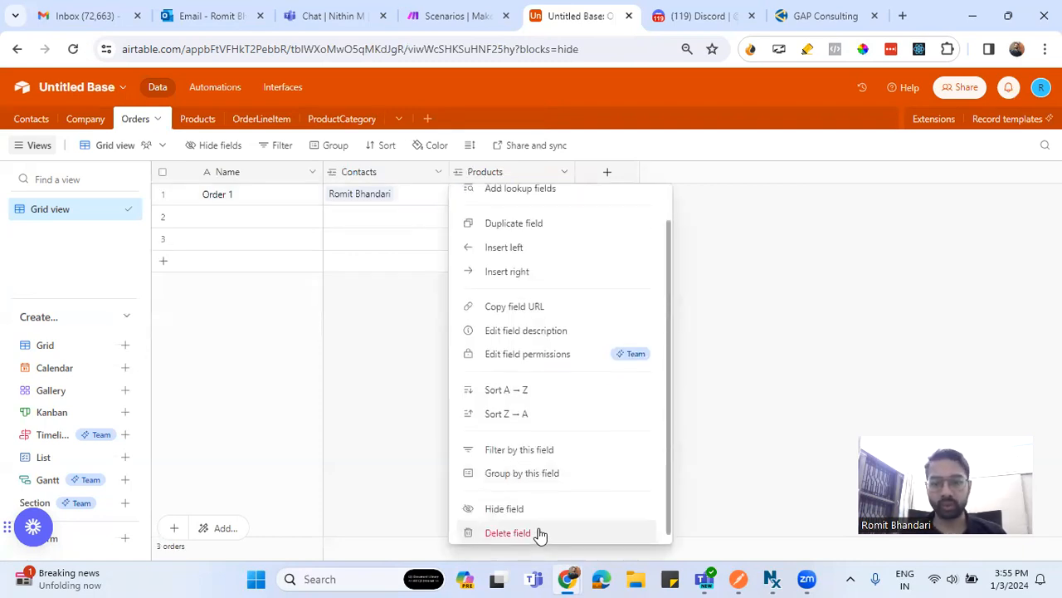
pyautogui.click(616, 340)
pyautogui.click(655, 393)
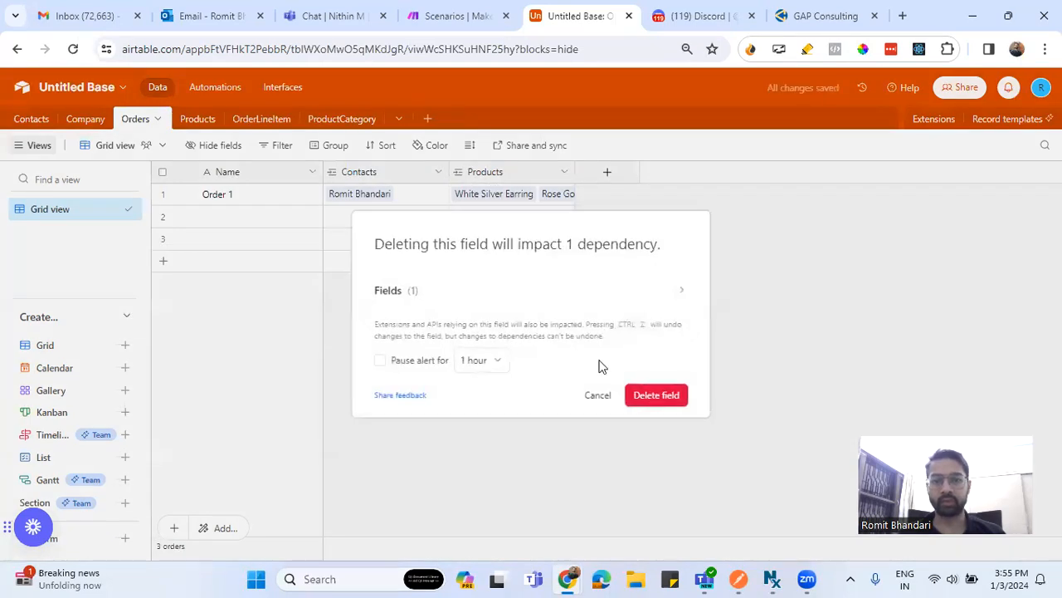
# Delete the leftover Orders field from the Products table
pyautogui.click(197, 119)
pyautogui.click(561, 174)
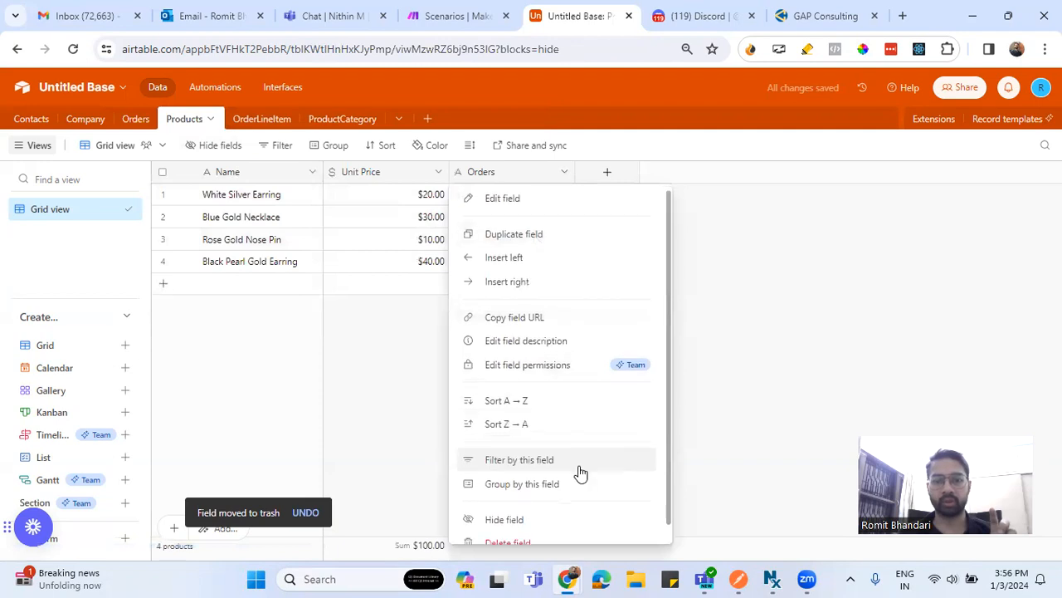
pyautogui.scroll(-1, 576, 472)
pyautogui.click(532, 526)
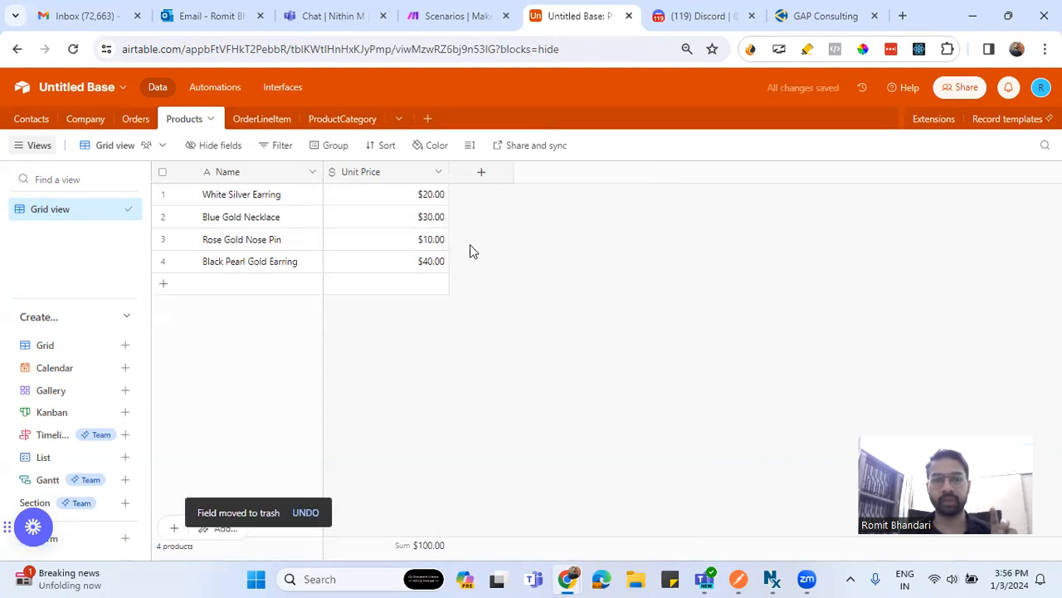
# Add a field to the OrderLineItem table linking to Orders, with linking to multiple records disabled and no lookup fields
pyautogui.click(262, 125)
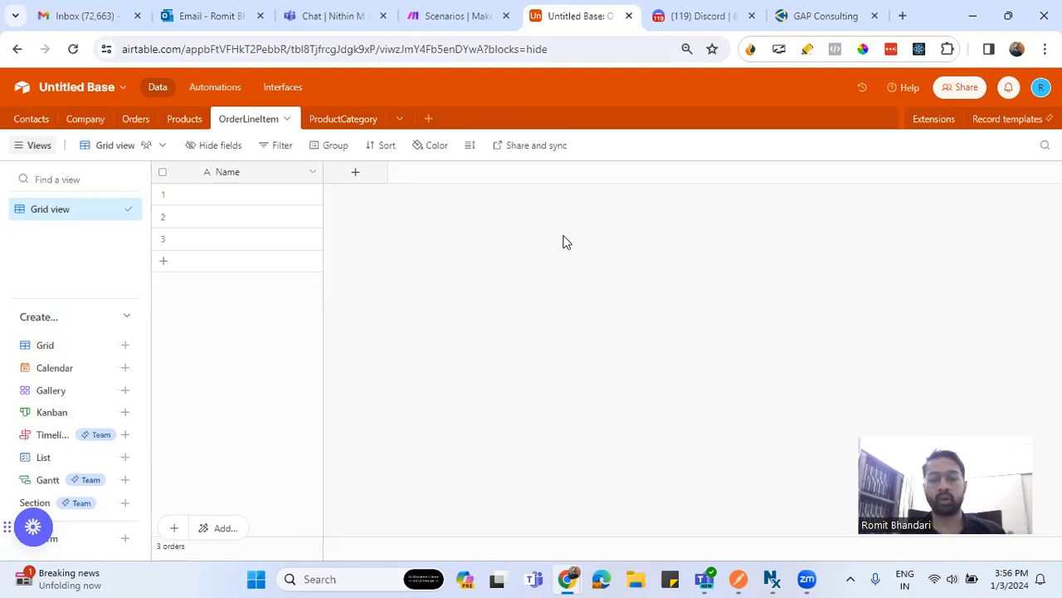
pyautogui.click(372, 177)
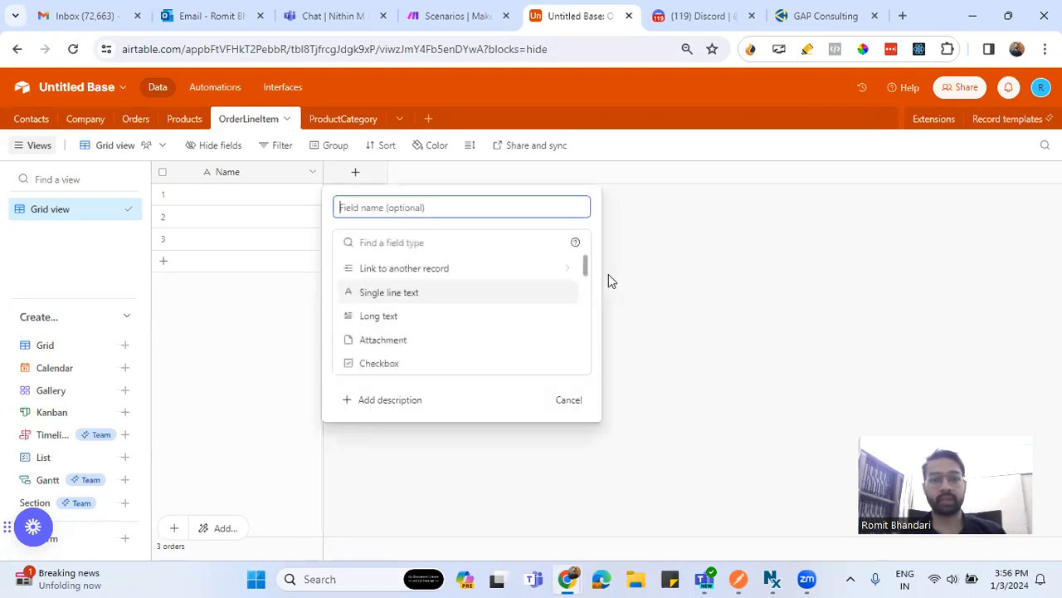
pyautogui.click(409, 274)
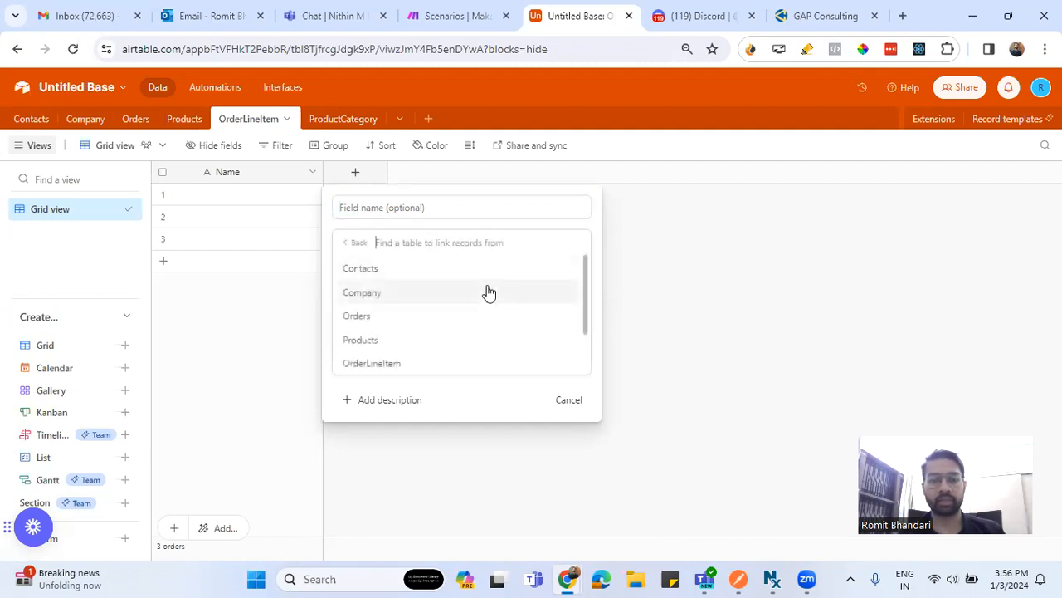
pyautogui.click(395, 319)
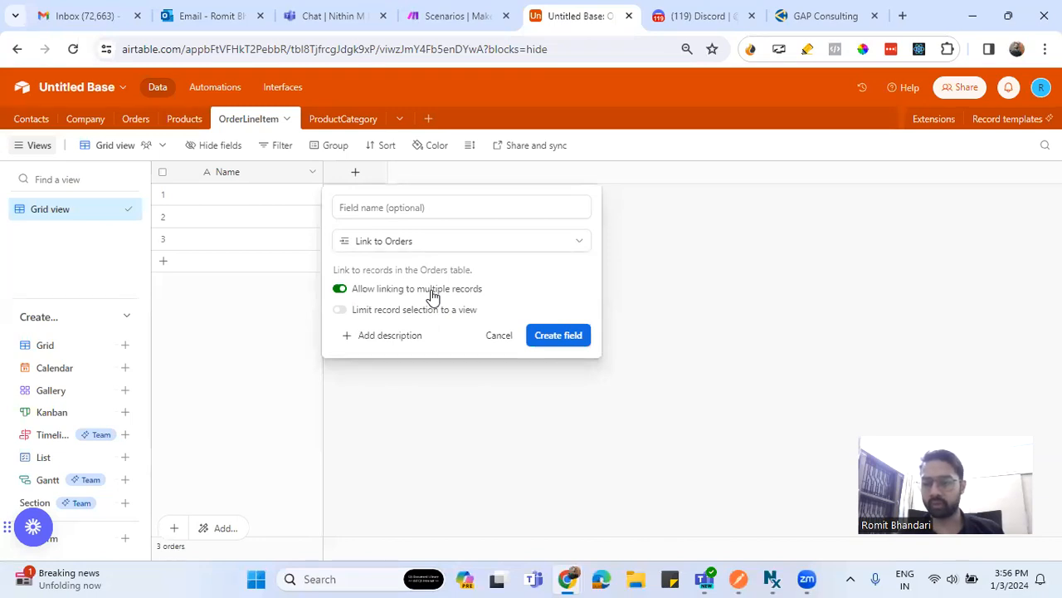
pyautogui.click(431, 292)
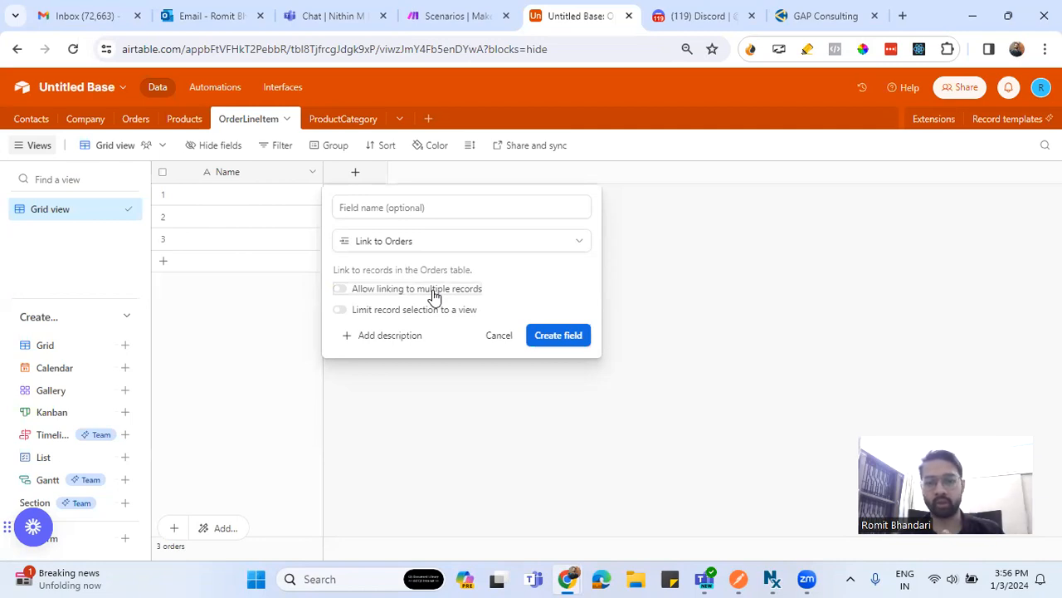
pyautogui.click(556, 335)
pyautogui.click(637, 500)
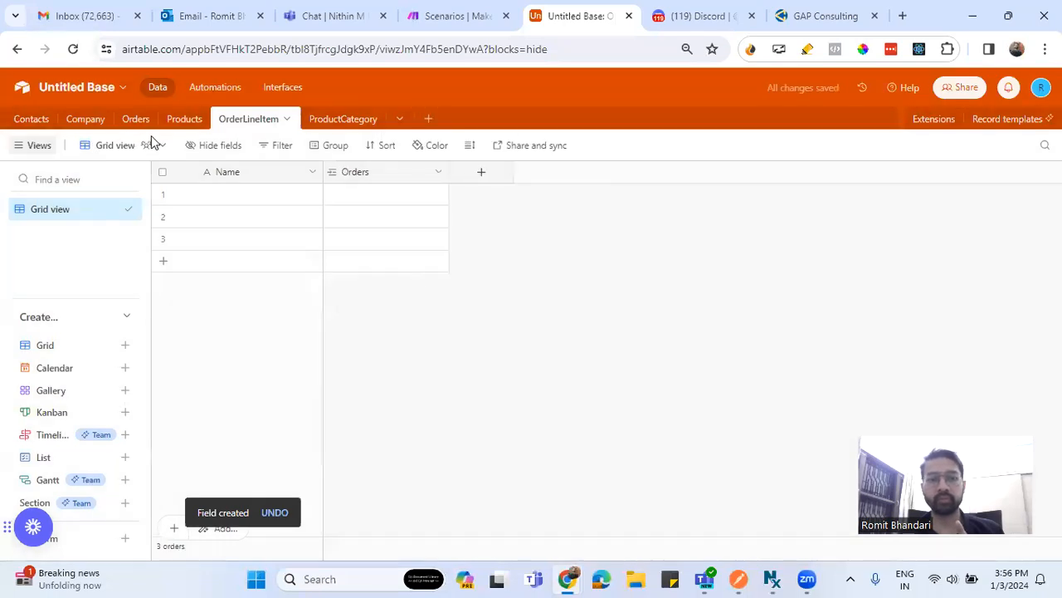
# Add a field to the OrderLineItem table linking to Products, with linking to multiple records disabled and no lookup fields
pyautogui.click(480, 172)
pyautogui.click(536, 270)
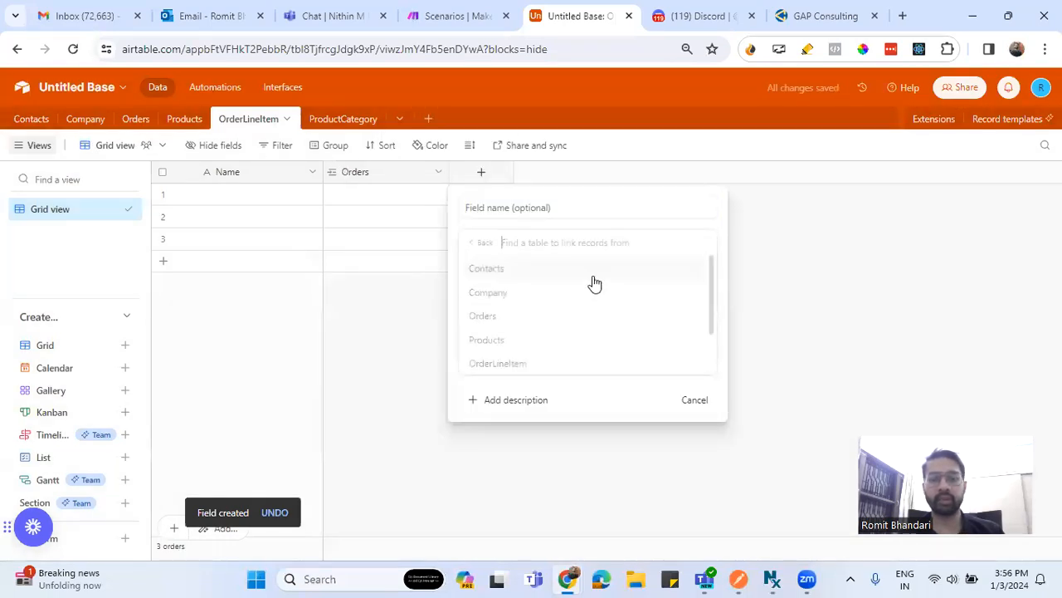
pyautogui.click(521, 342)
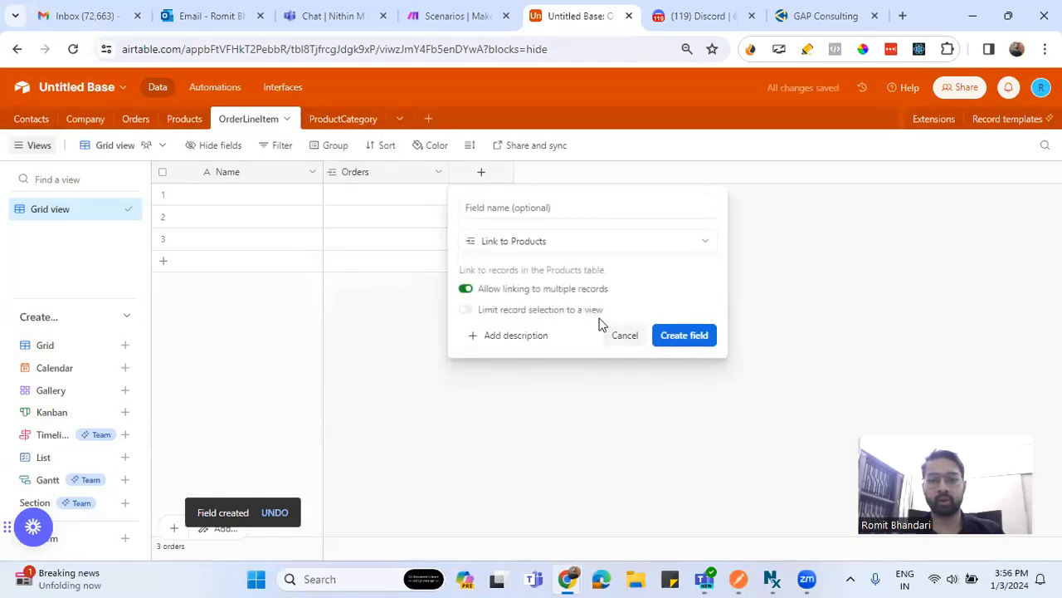
pyautogui.click(522, 294)
pyautogui.click(684, 340)
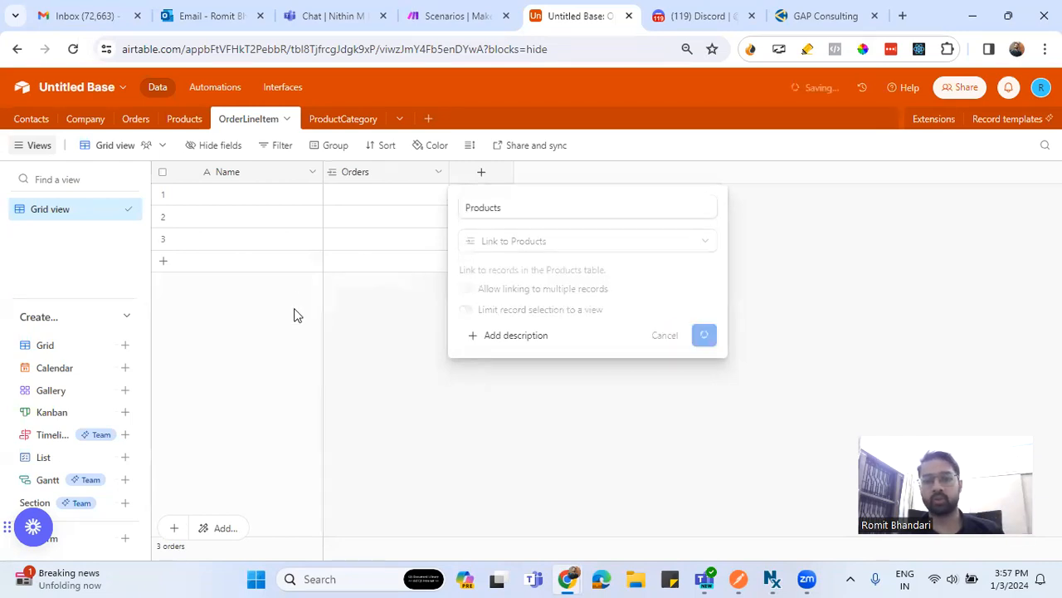
pyautogui.click(638, 503)
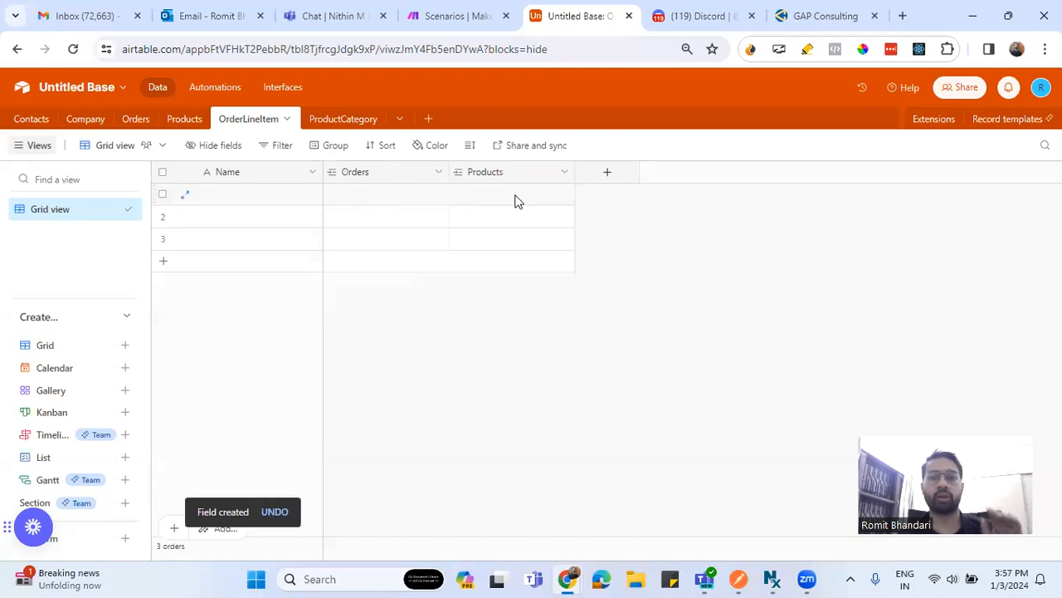
# Add a Number field named Quantity to the OrderLineItem table, keeping the default formatting with one decimal place
pyautogui.click(605, 173)
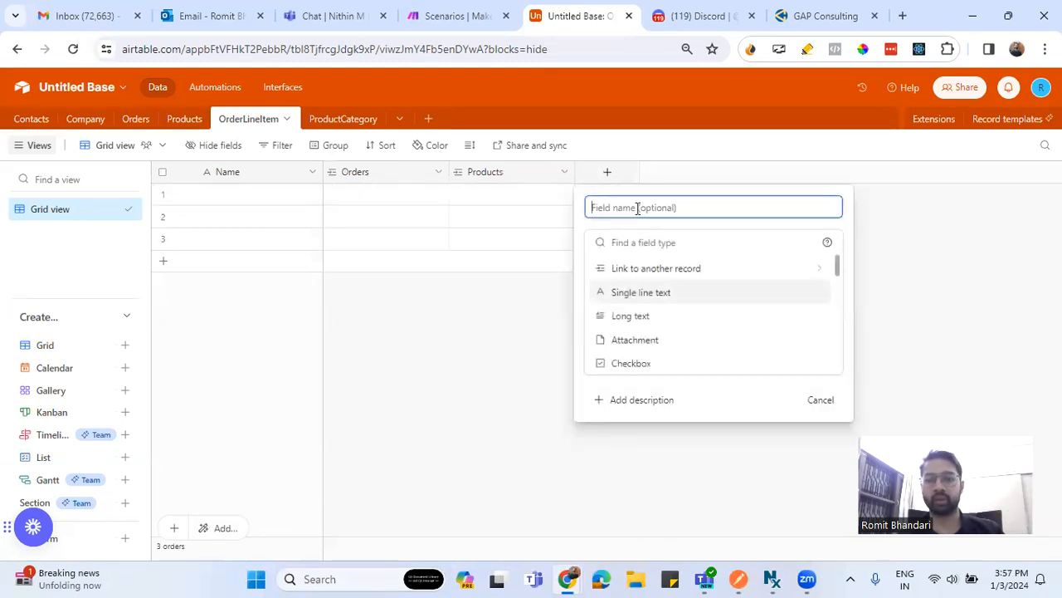
pyautogui.write('Quan')
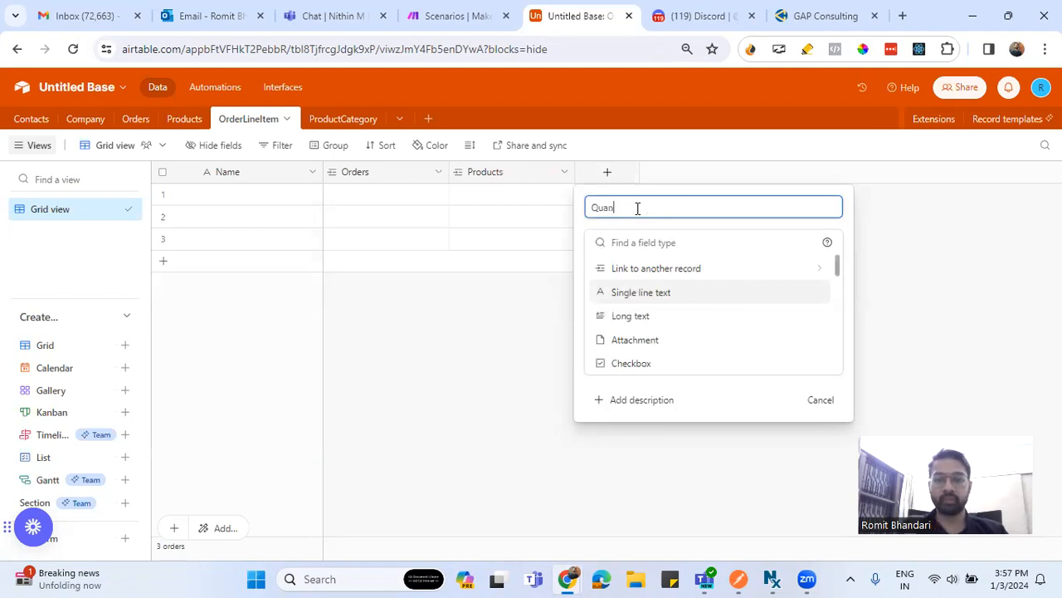
pyautogui.write('tity')
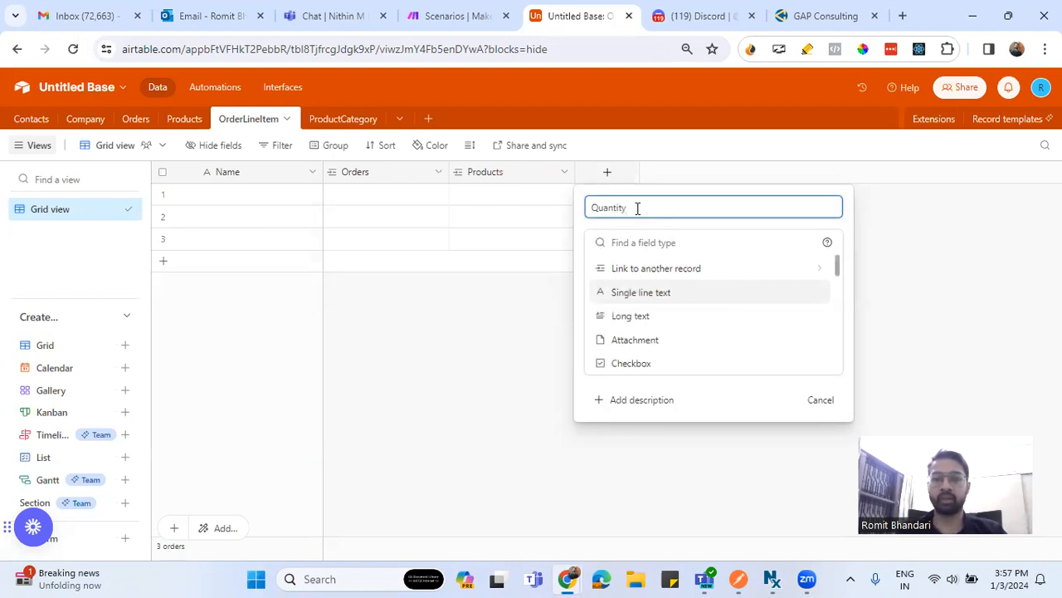
pyautogui.scroll(-2, 675, 332)
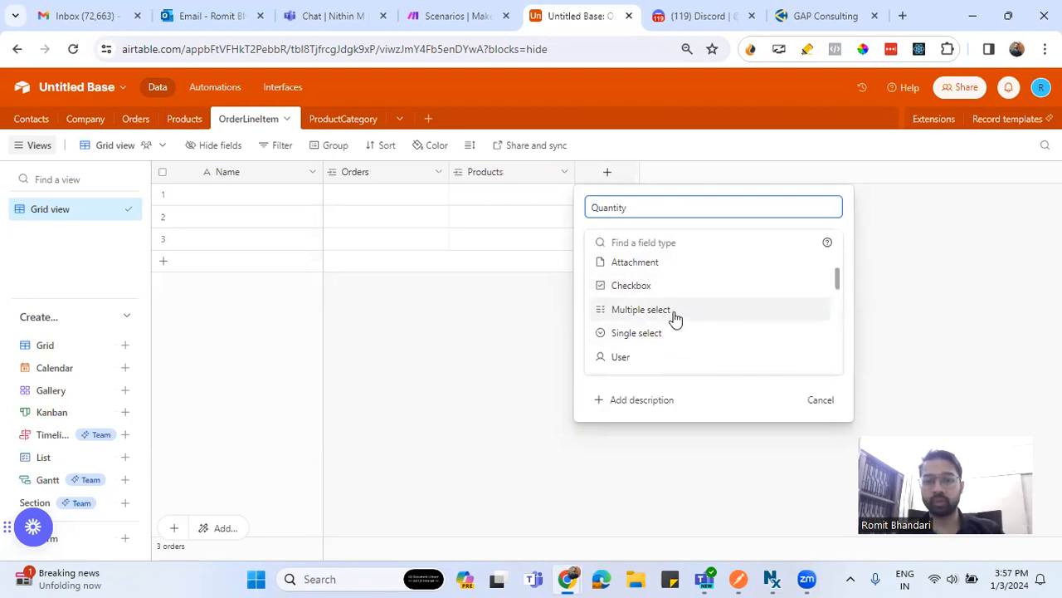
pyautogui.scroll(1, 673, 317)
pyautogui.scroll(-8, 690, 359)
pyautogui.scroll(2, 683, 348)
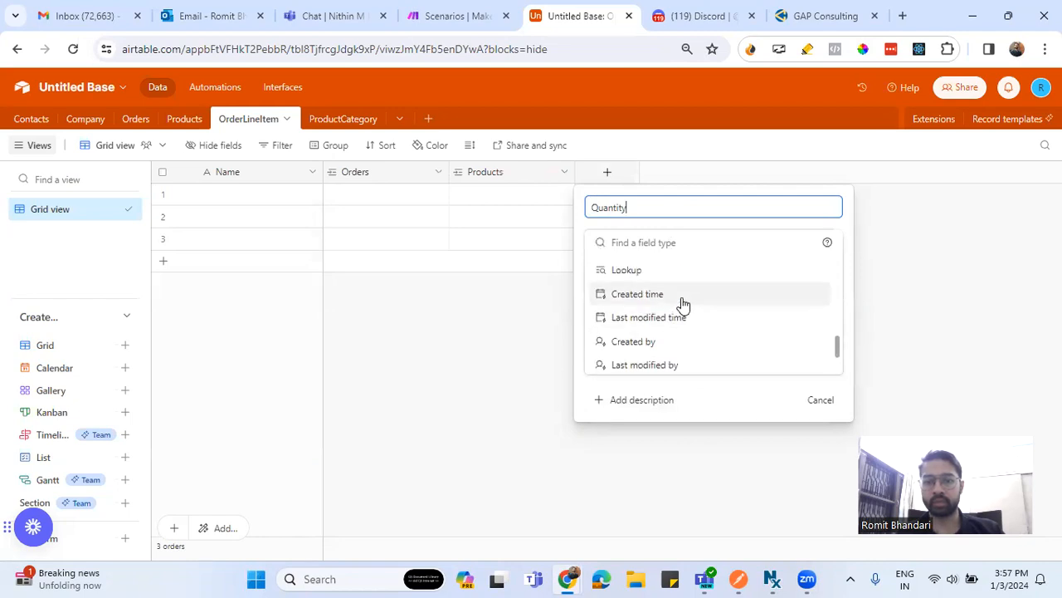
pyautogui.scroll(2, 682, 307)
pyautogui.scroll(2, 681, 312)
pyautogui.scroll(2, 679, 309)
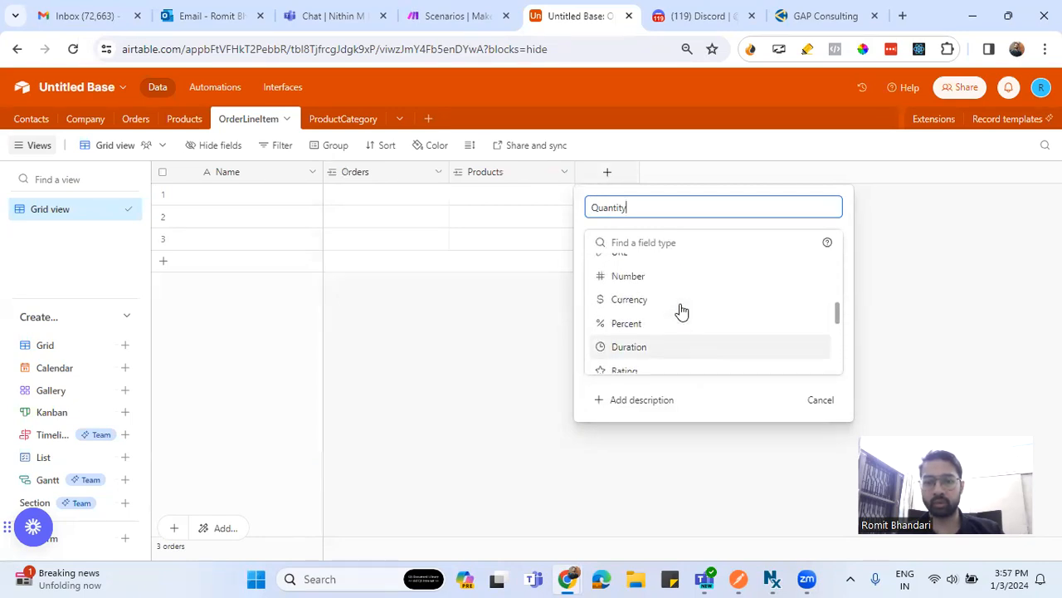
pyautogui.click(674, 310)
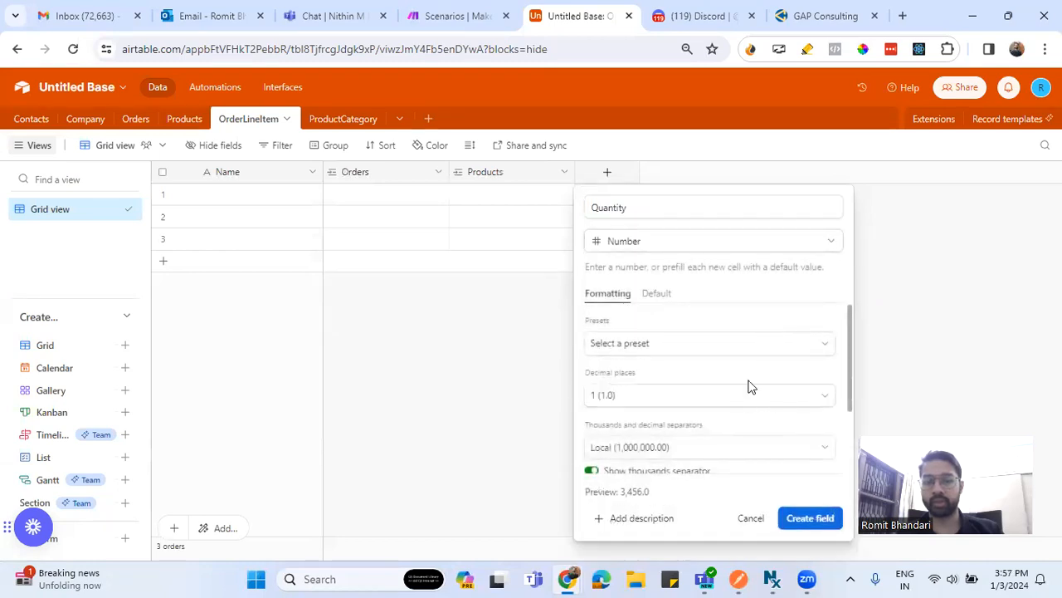
pyautogui.scroll(-2, 750, 384)
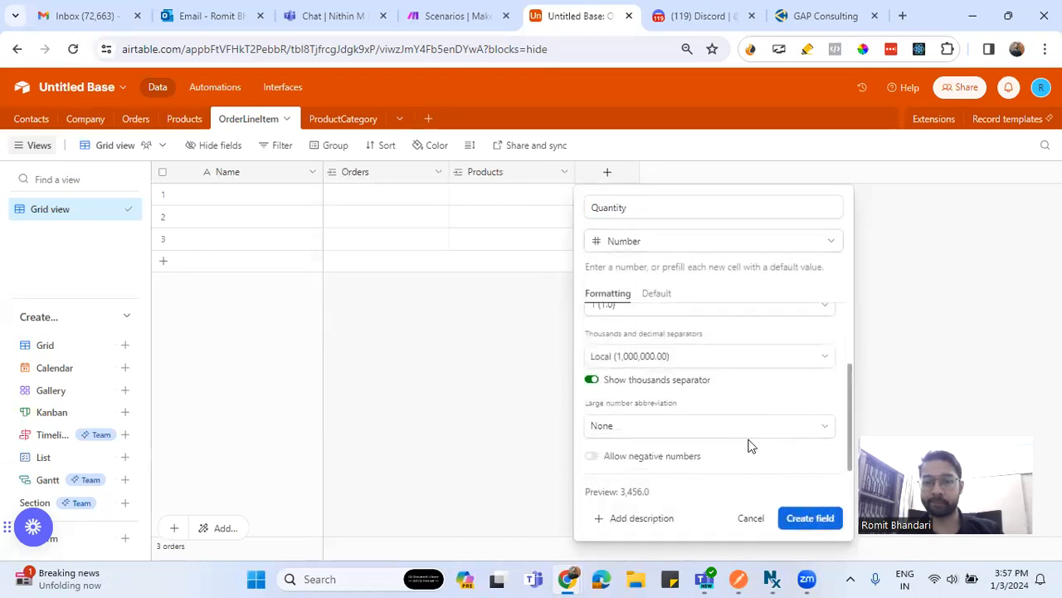
pyautogui.click(797, 519)
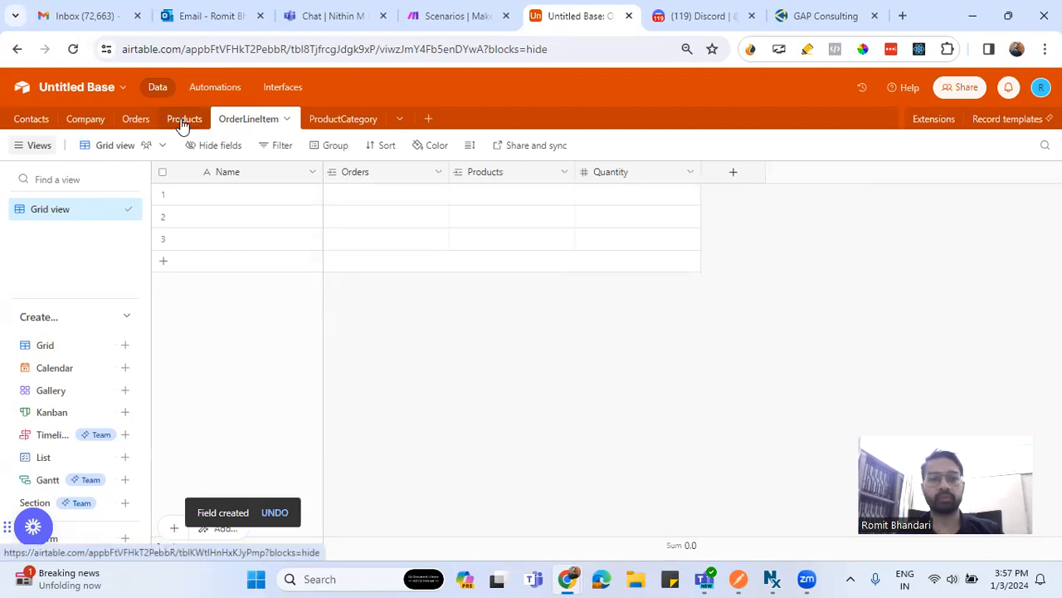
pyautogui.click(734, 174)
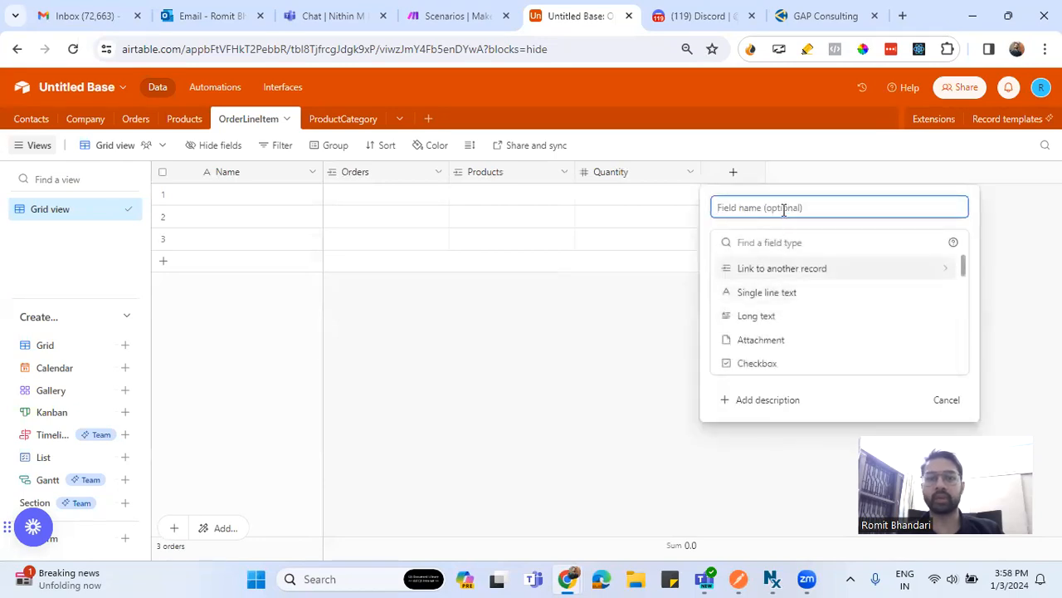
pyautogui.write('S')
pyautogui.press('BackSpace')
pyautogui.write('Sub-Total')
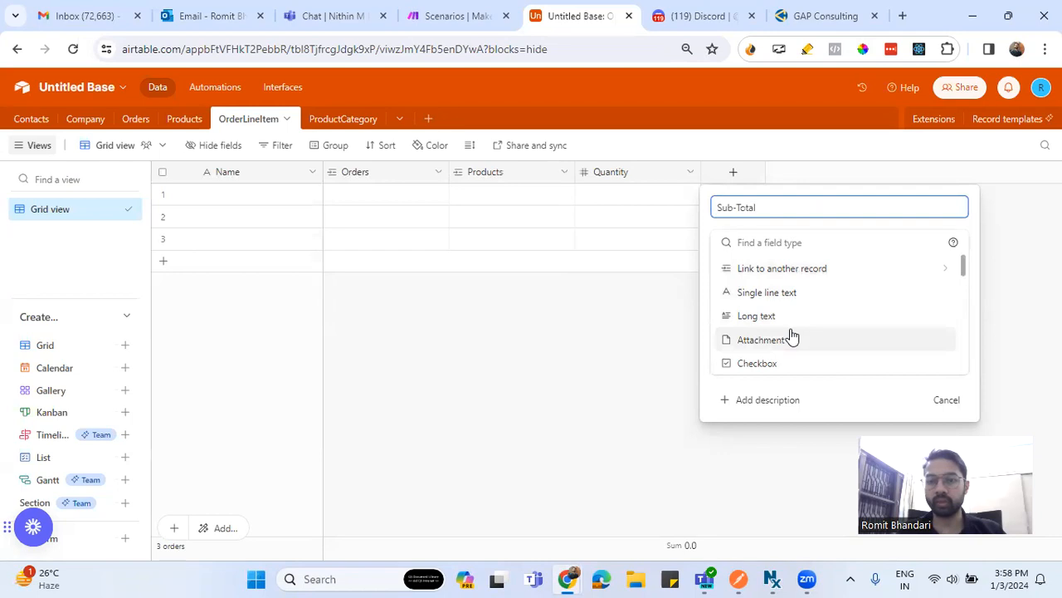
pyautogui.scroll(-3, 802, 356)
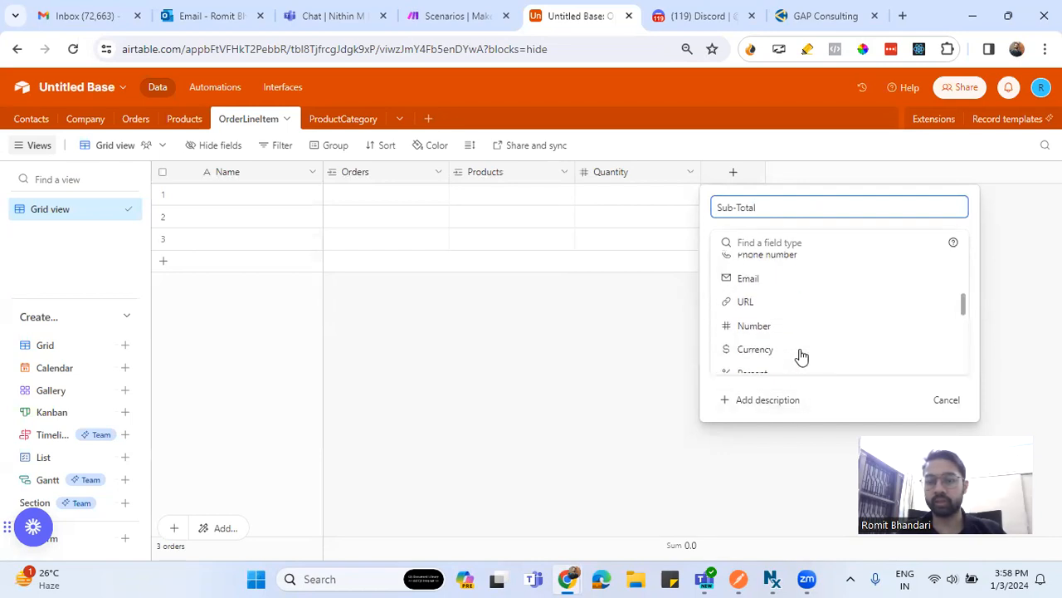
pyautogui.click(811, 243)
pyautogui.write('fo')
pyautogui.click(784, 265)
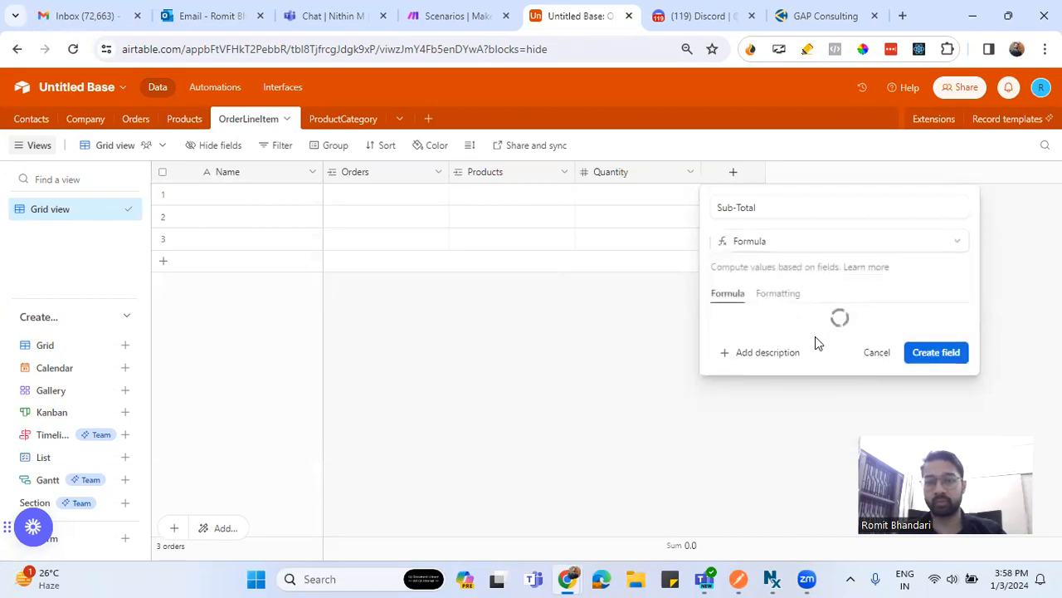
pyautogui.click(788, 333)
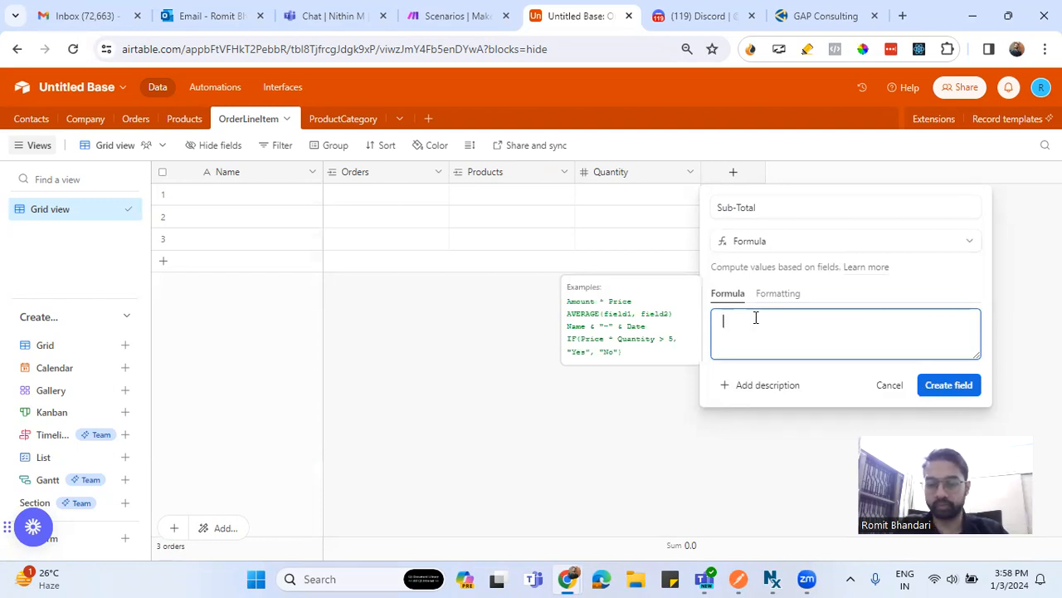
pyautogui.write('({')
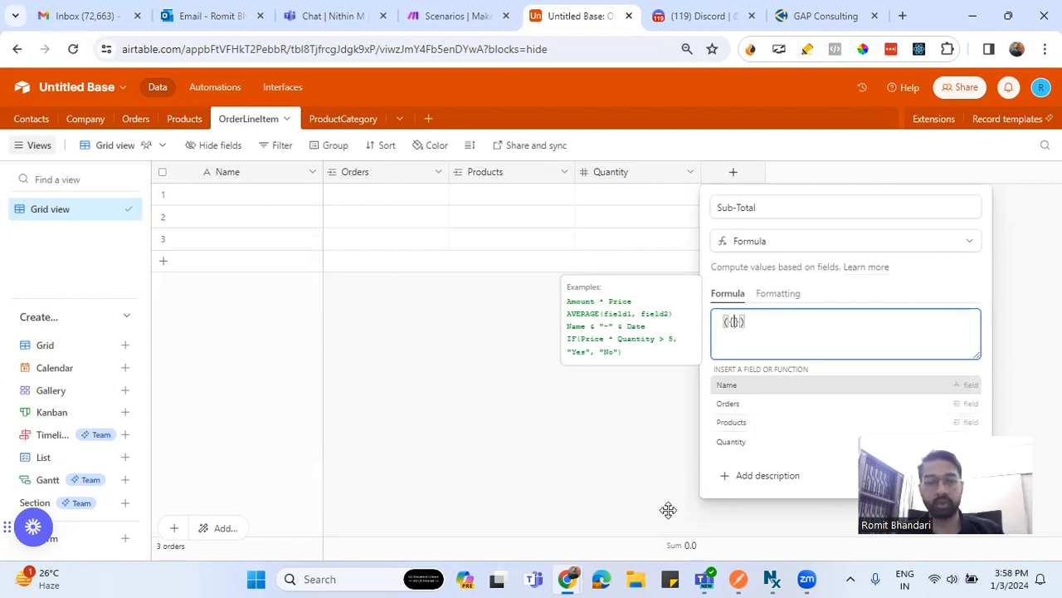
pyautogui.click(885, 478)
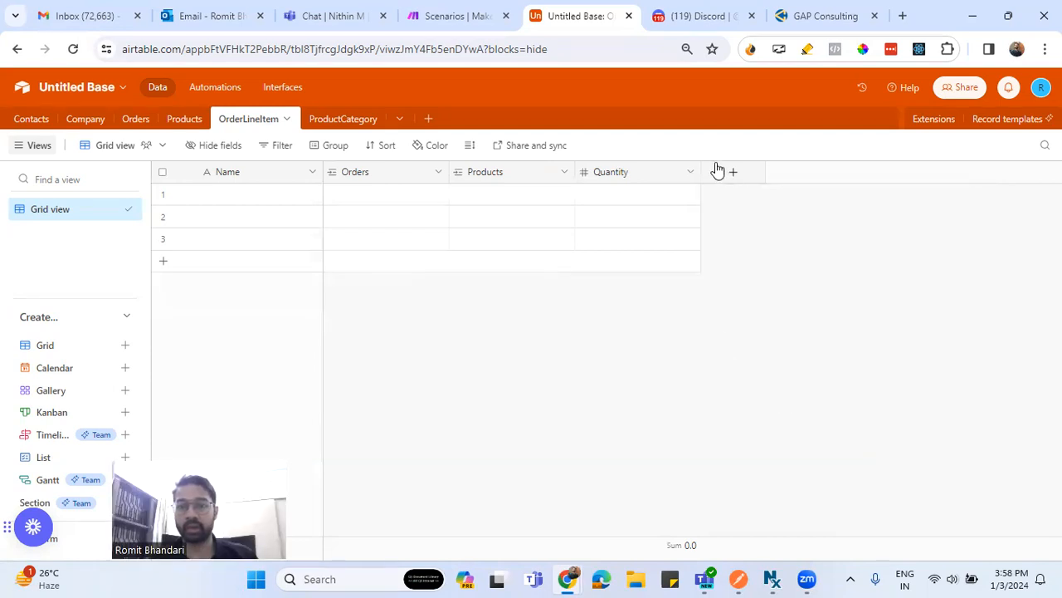
# Add a Lookup field named Unit Price to the OrderLineItem table, pulling Unit Price from the linked Products and keeping the currency format
pyautogui.click(731, 176)
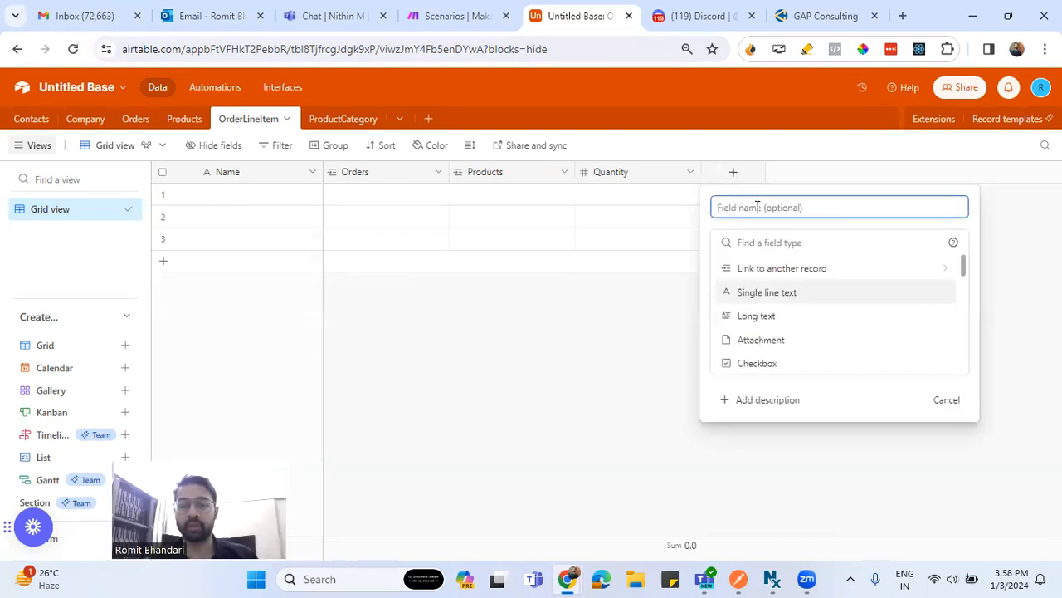
pyautogui.write('Unit Price')
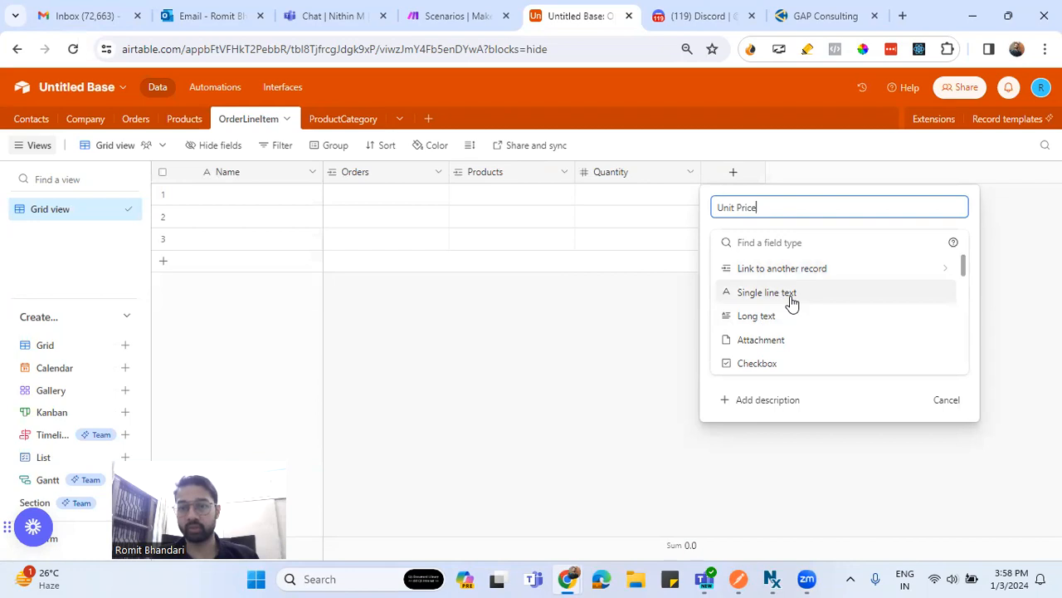
pyautogui.click(803, 242)
pyautogui.write('loo')
pyautogui.click(789, 269)
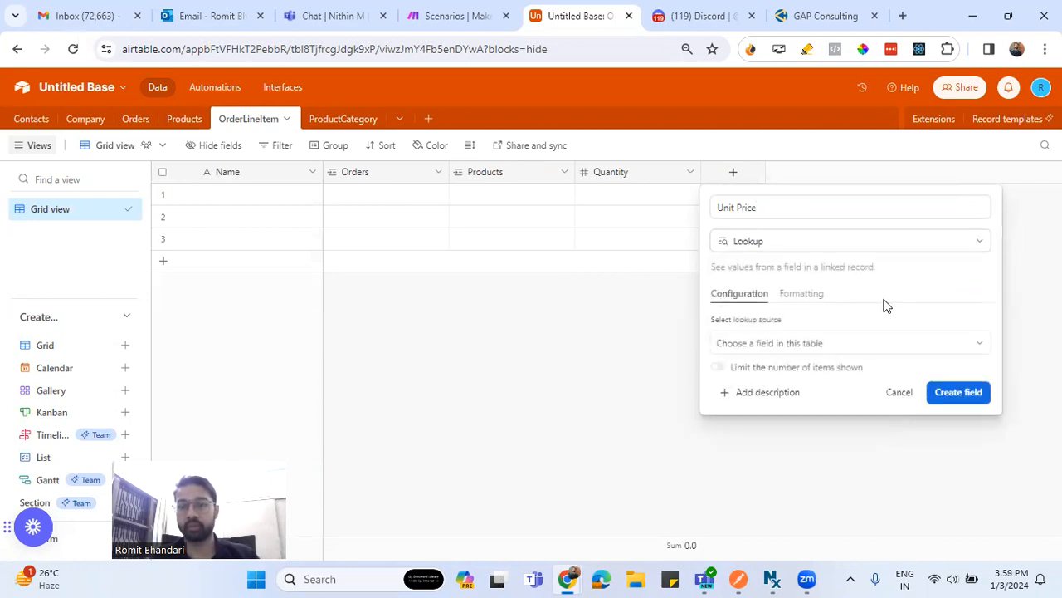
pyautogui.click(802, 342)
pyautogui.click(761, 422)
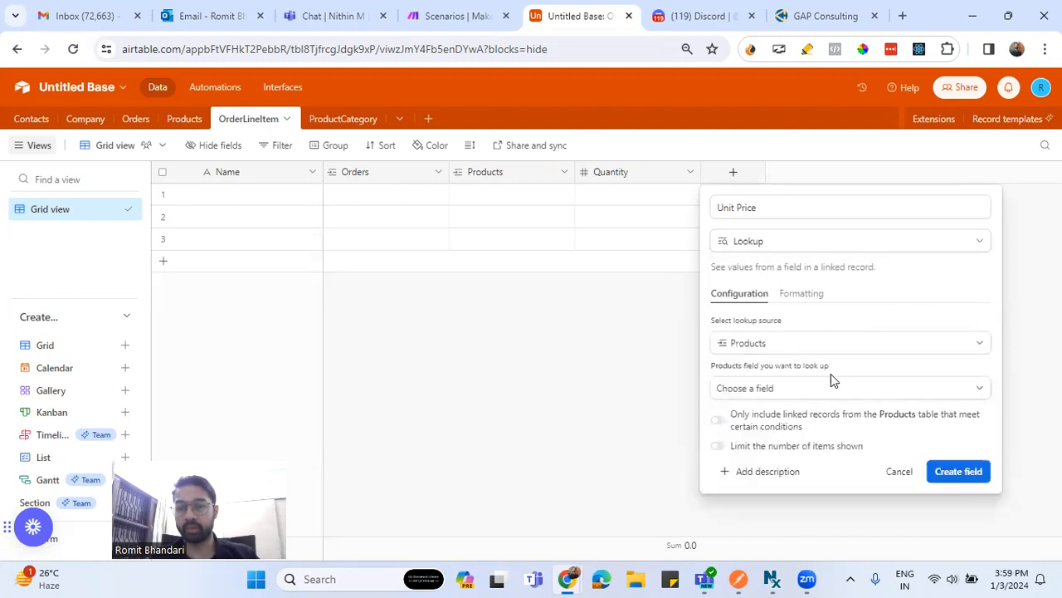
pyautogui.click(814, 388)
pyautogui.click(759, 468)
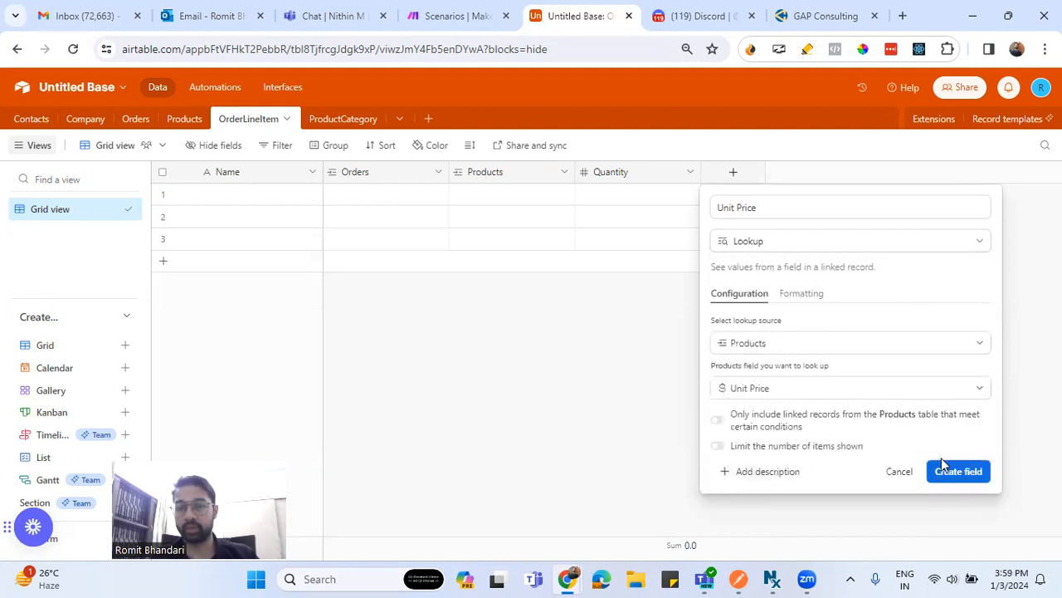
pyautogui.click(809, 295)
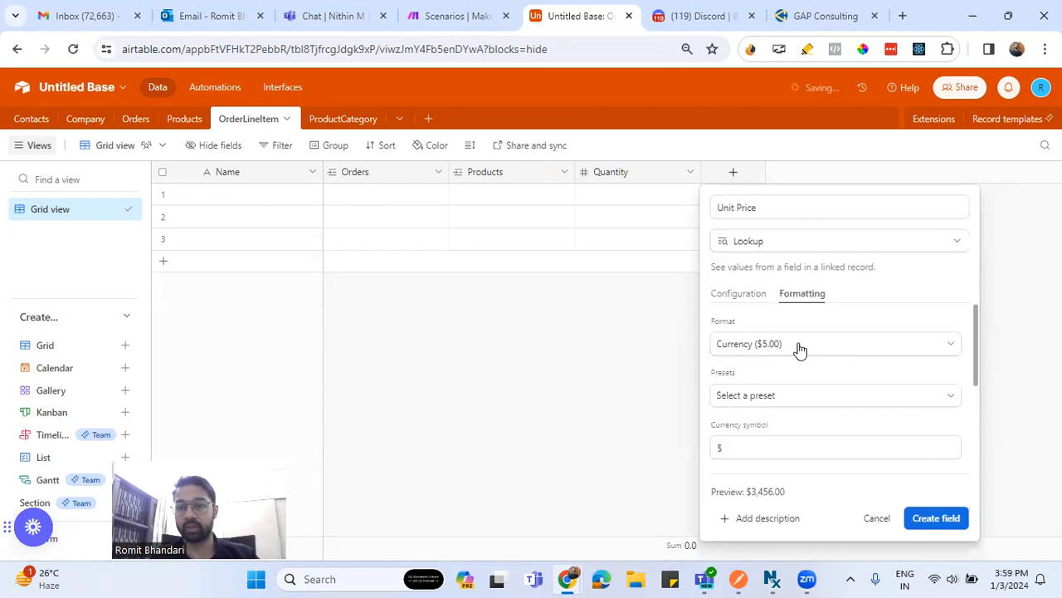
pyautogui.click(942, 528)
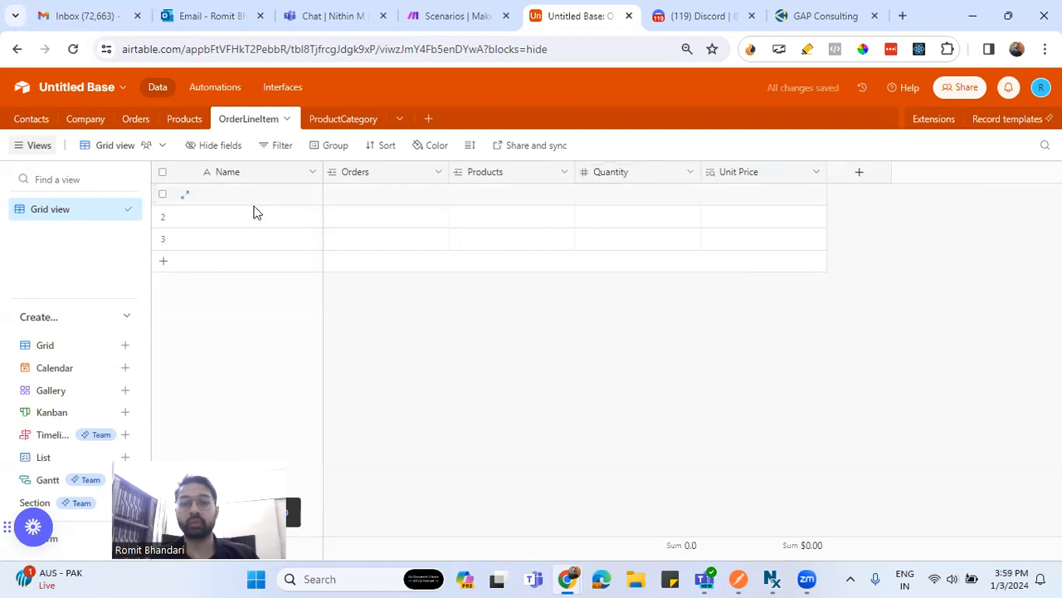
# Start a new field named Sub-Total in the OrderLineItem table with the Formula type
pyautogui.click(859, 172)
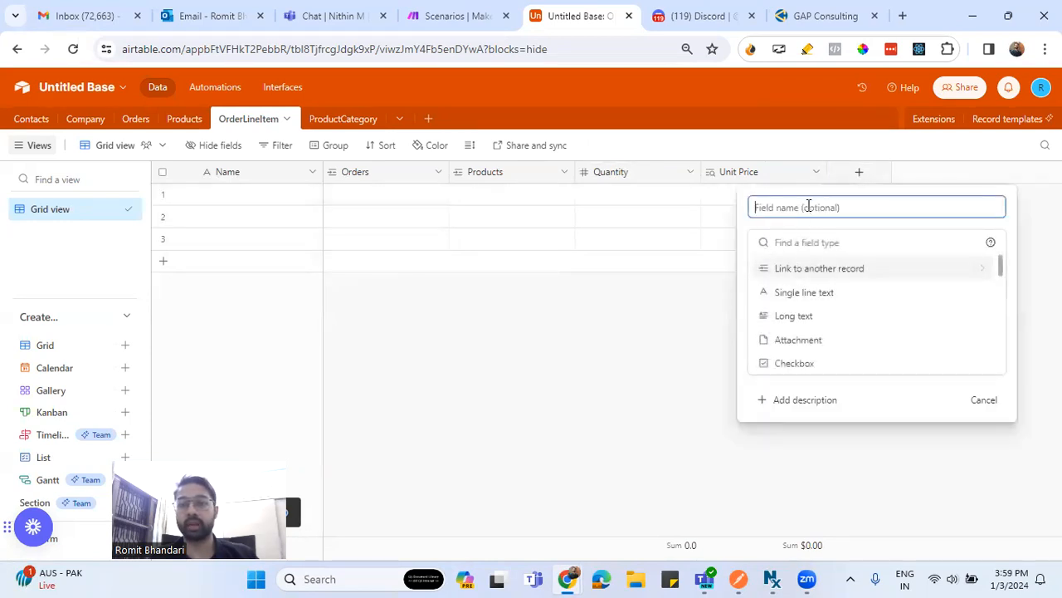
pyautogui.write('Sub-Total')
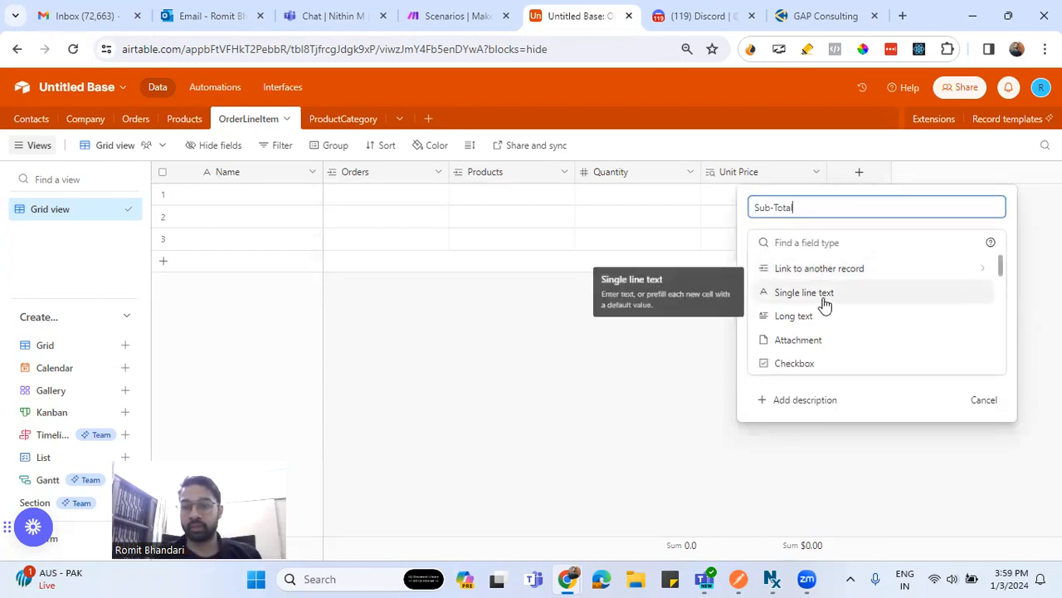
pyautogui.click(827, 244)
pyautogui.write('g')
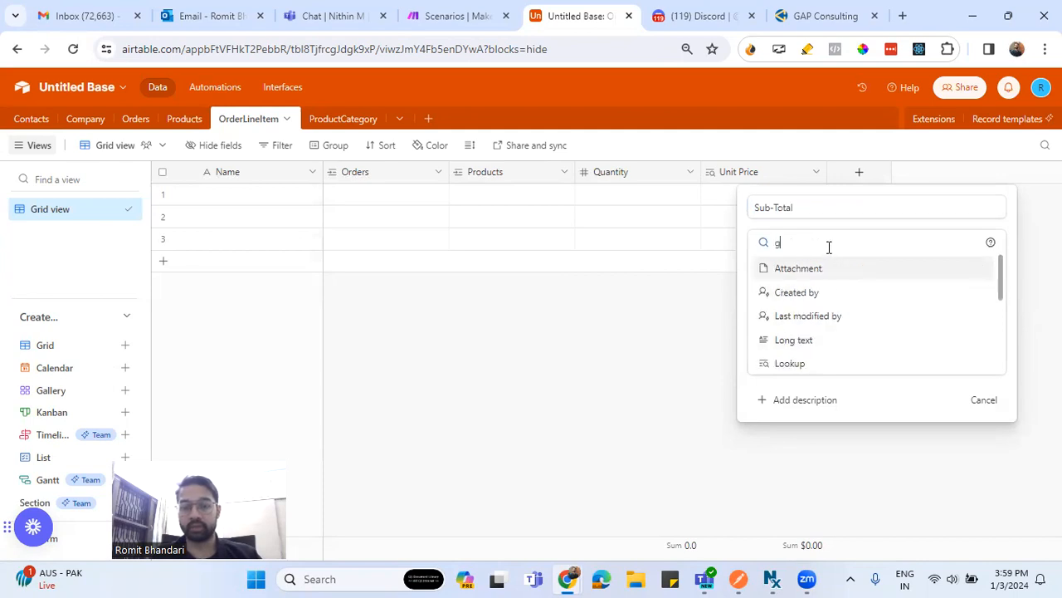
pyautogui.press('BackSpace')
pyautogui.write('form')
pyautogui.click(811, 268)
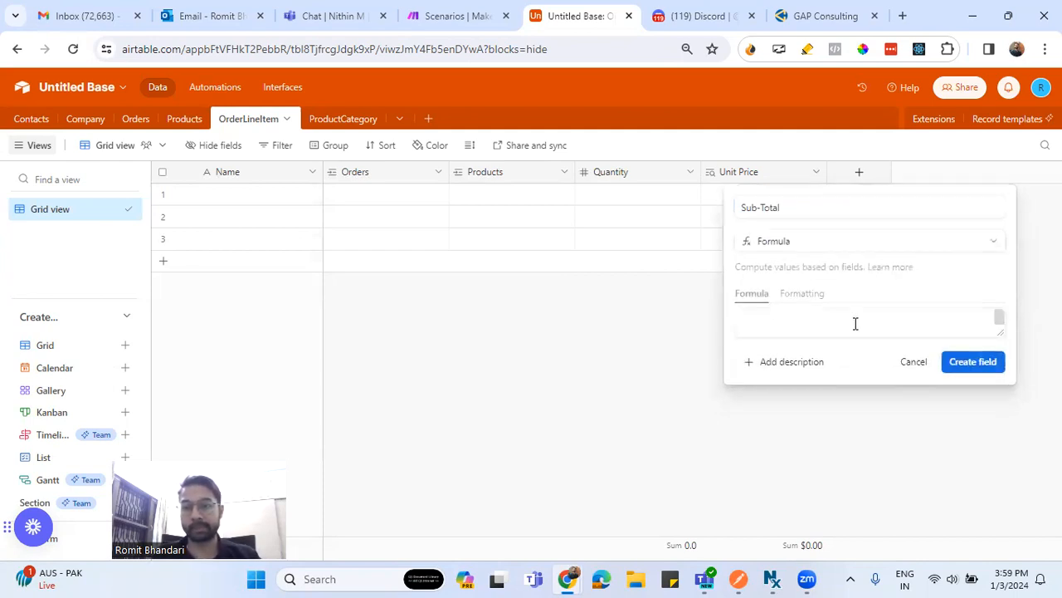
# Enter the Sub-Total formula ({Quantity}*{Unit Price}) and create the field
pyautogui.click(813, 320)
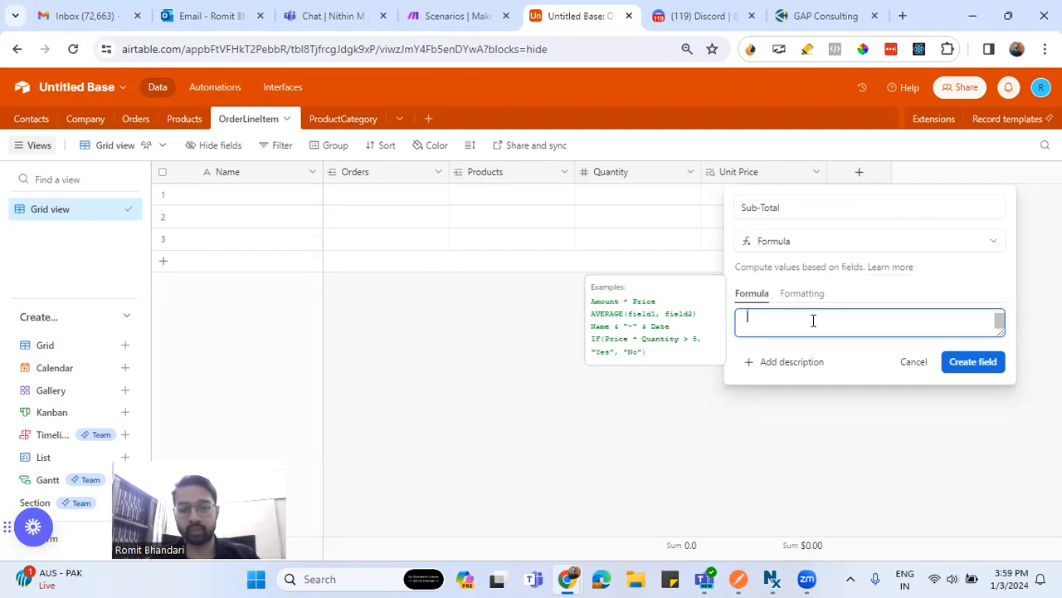
pyautogui.write('Q')
pyautogui.click(785, 391)
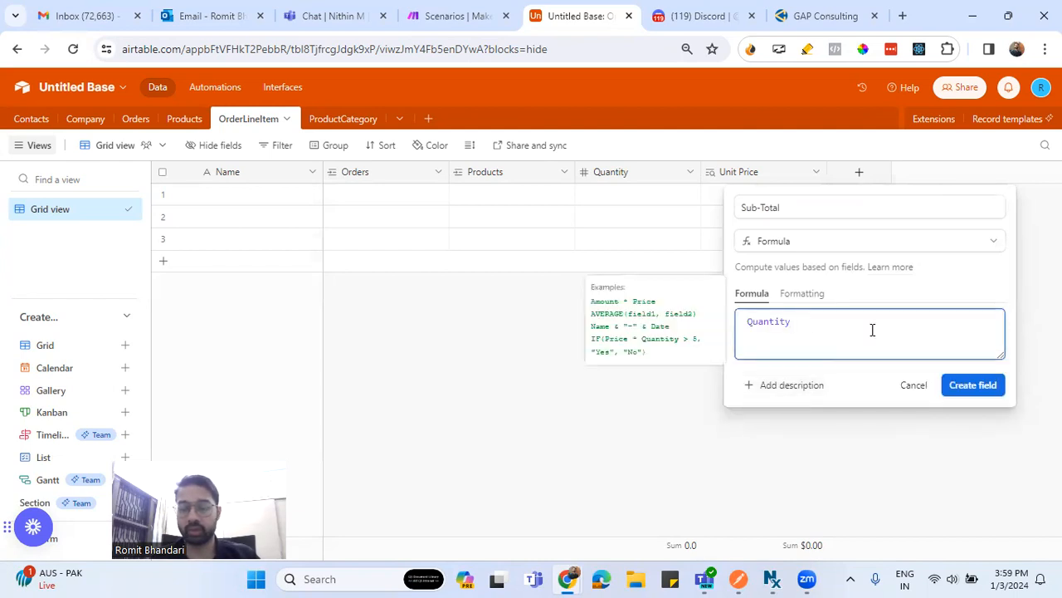
pyautogui.write('*')
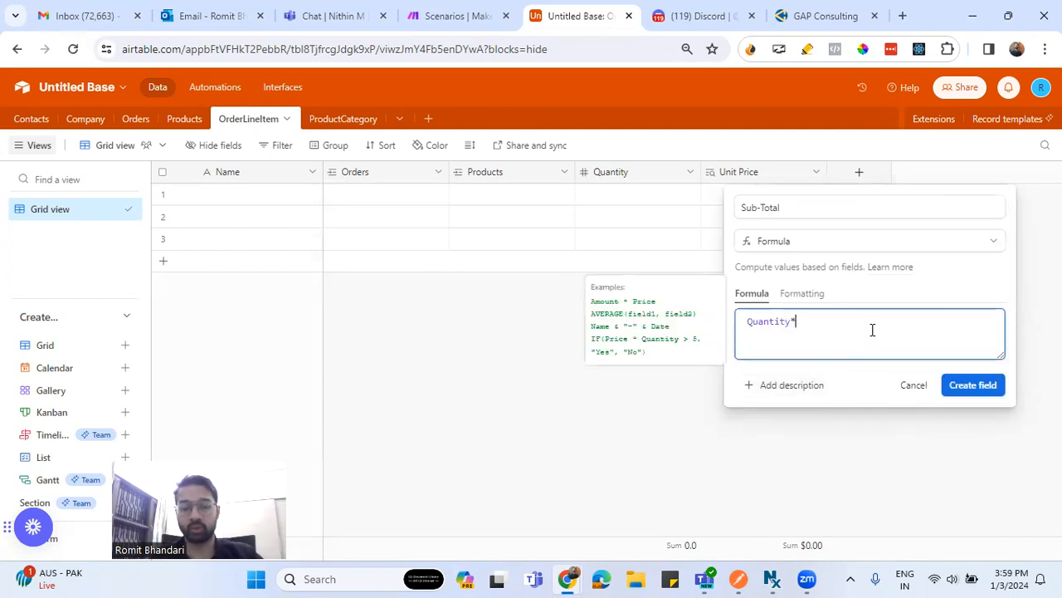
pyautogui.write('{U')
pyautogui.click(794, 422)
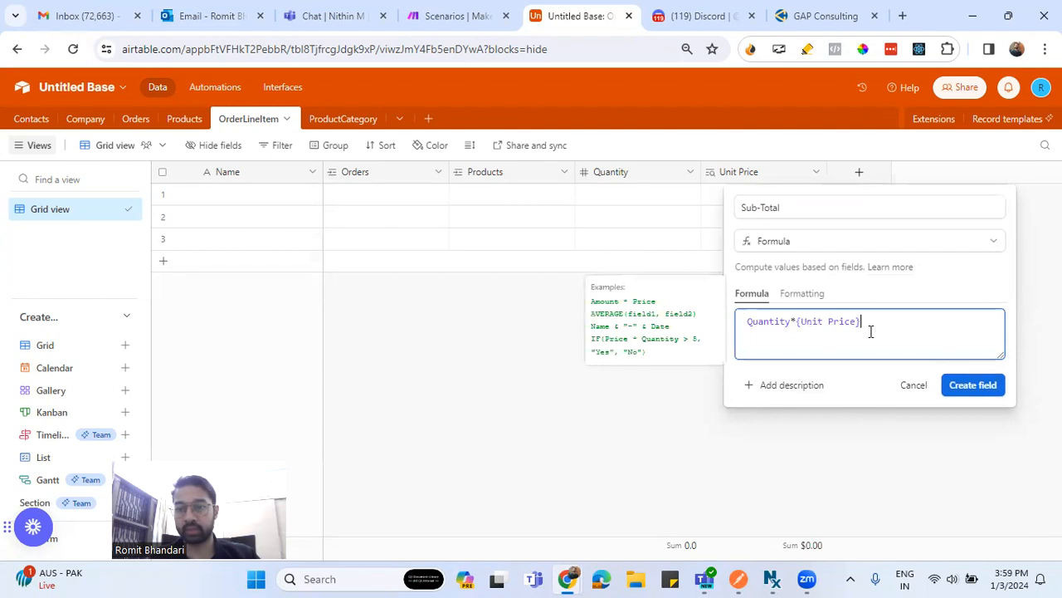
pyautogui.click(748, 323)
pyautogui.write('({')
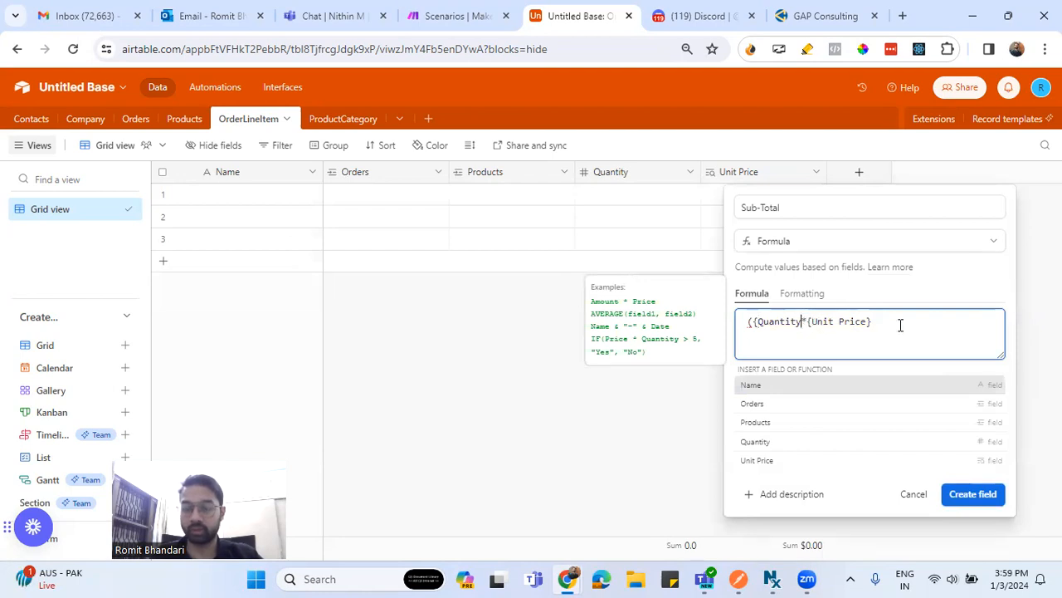
pyautogui.write('}')
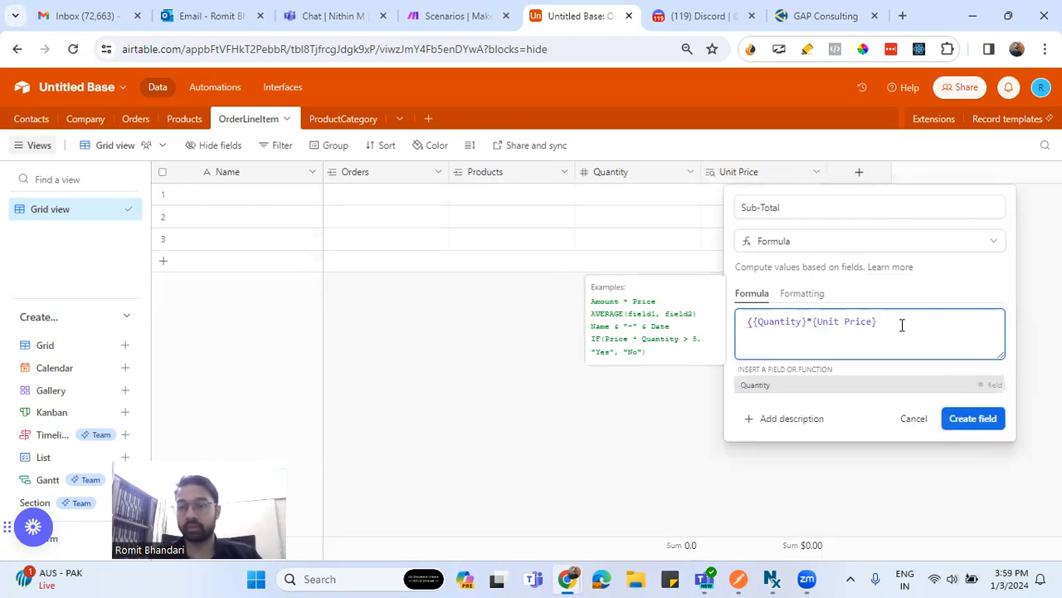
pyautogui.write(')')
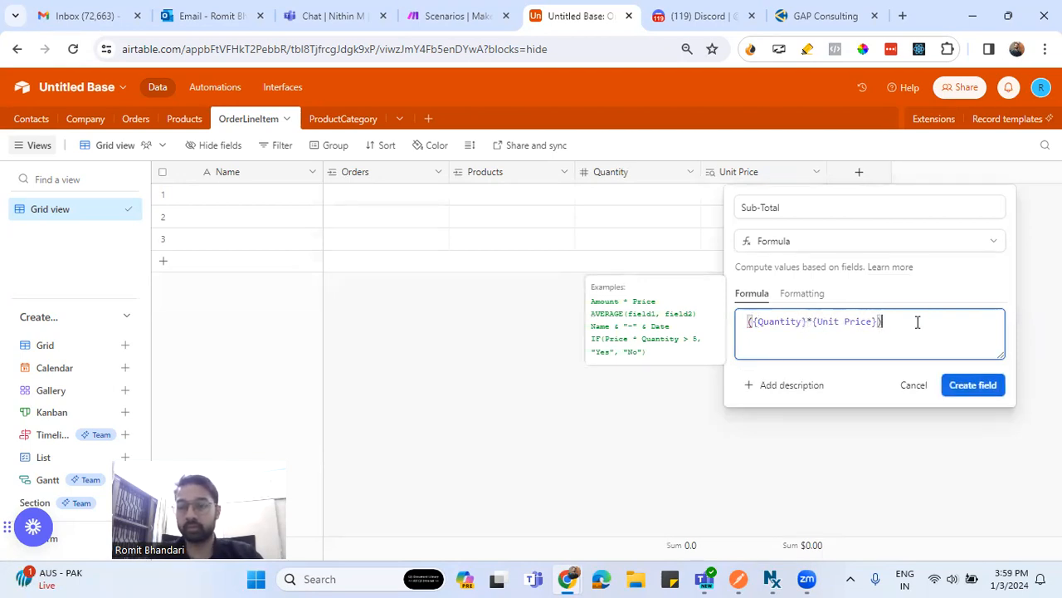
pyautogui.click(962, 384)
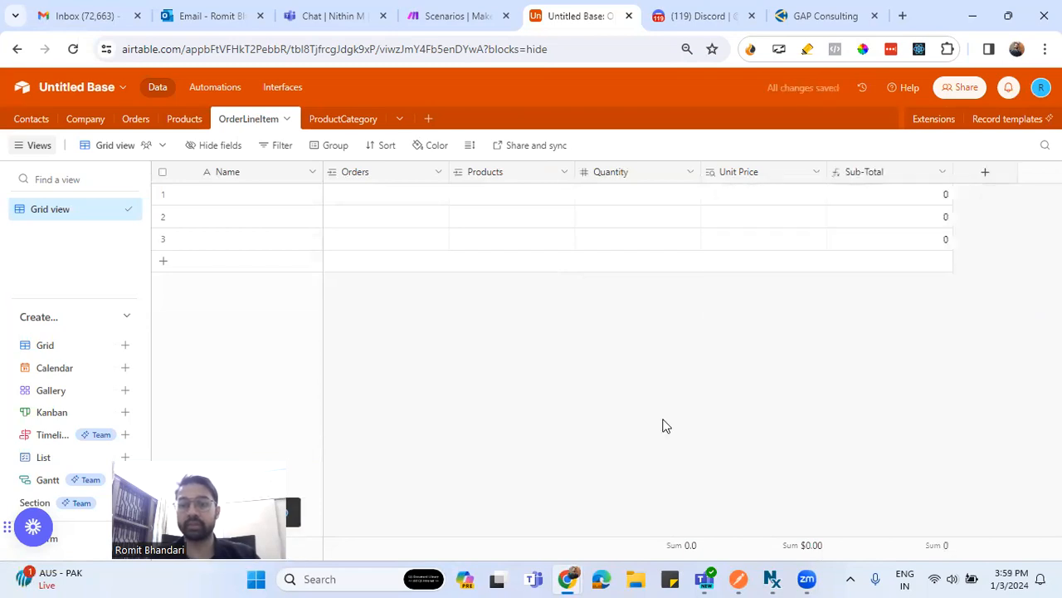
# Change the Sub-Total field's format to Currency and save the field
pyautogui.click(917, 174)
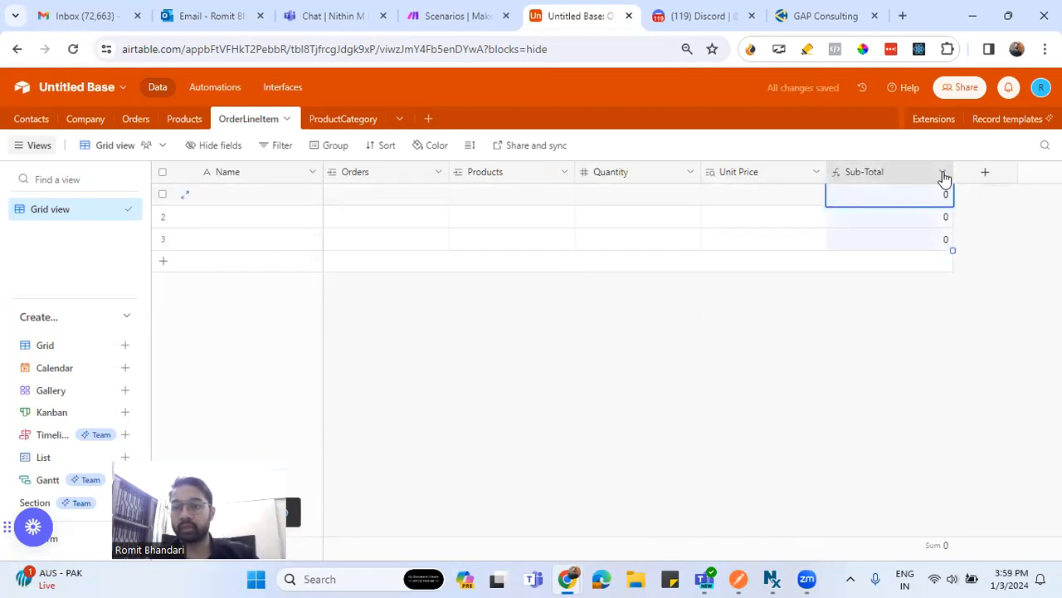
pyautogui.click(943, 173)
pyautogui.click(880, 208)
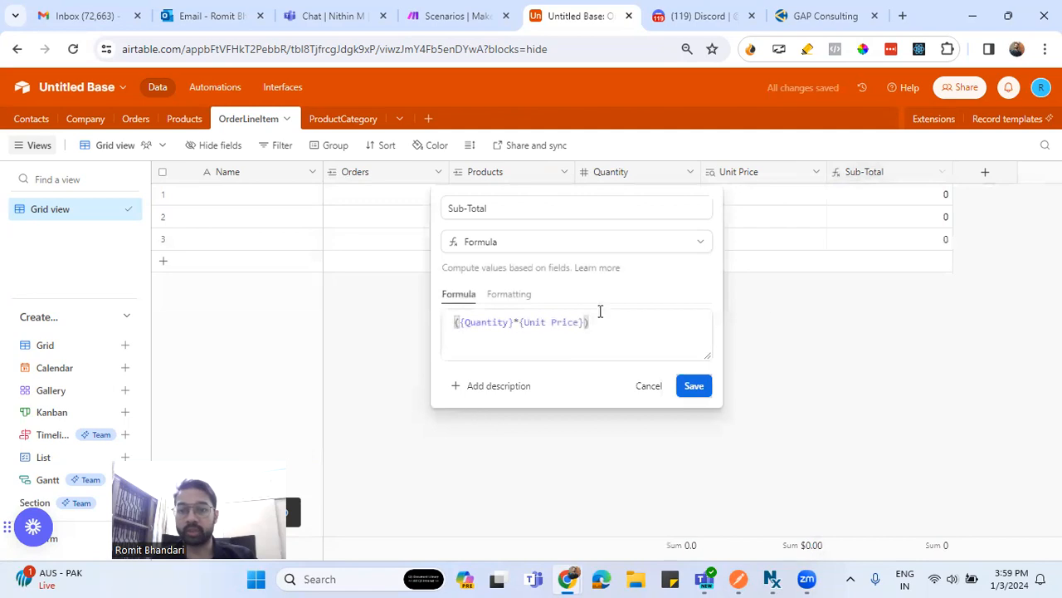
pyautogui.click(506, 296)
pyautogui.click(526, 345)
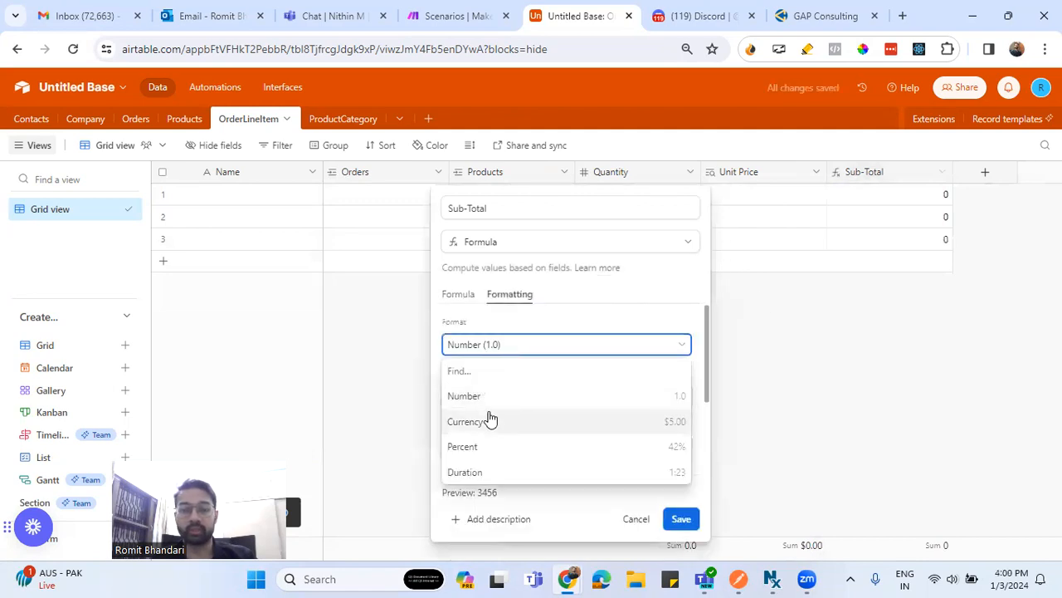
pyautogui.click(467, 422)
pyautogui.click(681, 519)
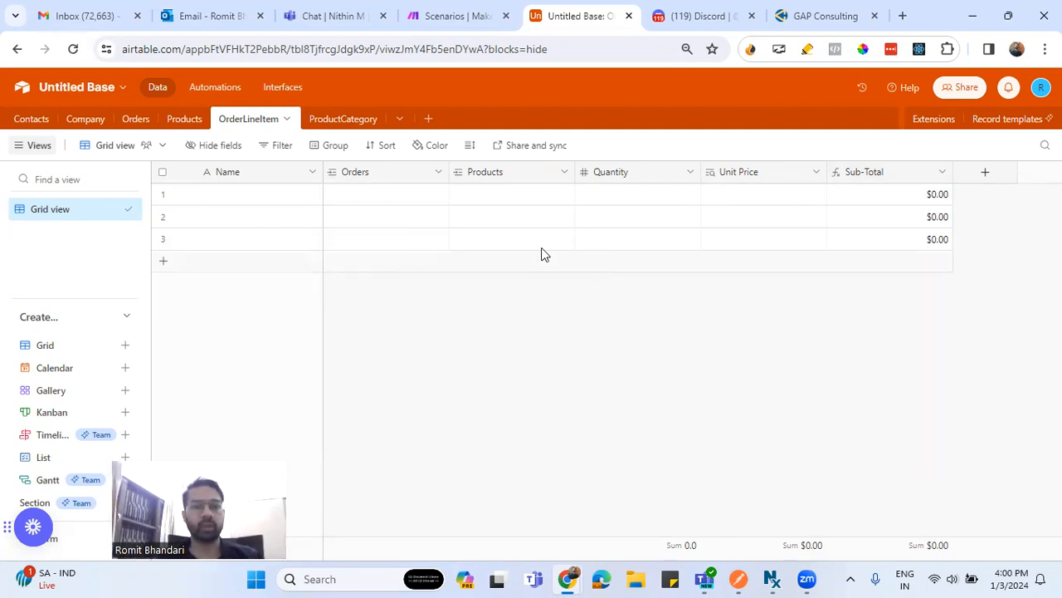
# Check in the Products table whether the OrderLineItem link field allows linking to multiple records
pyautogui.click(186, 122)
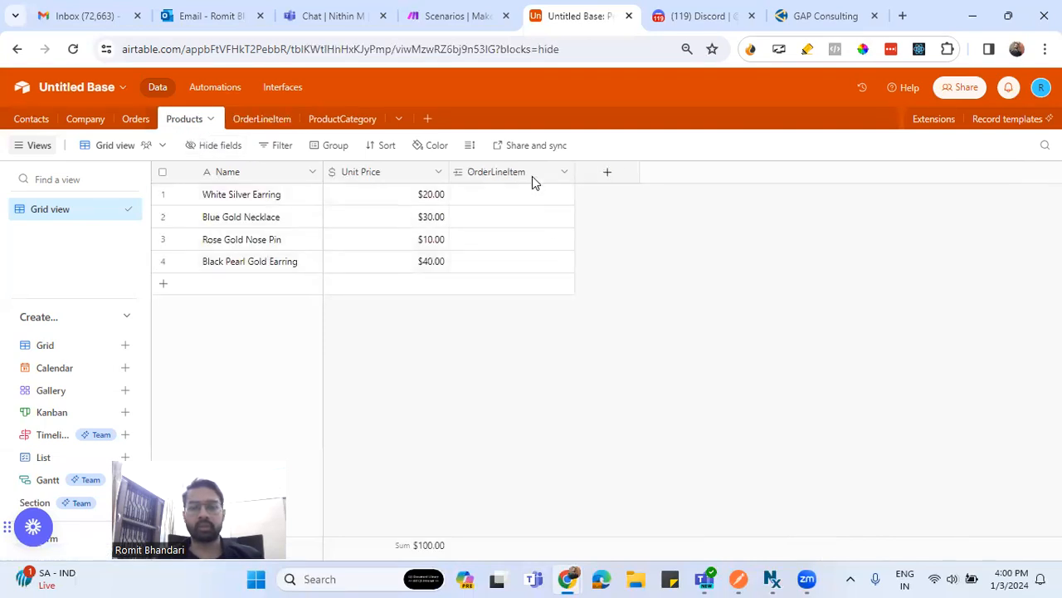
pyautogui.click(563, 172)
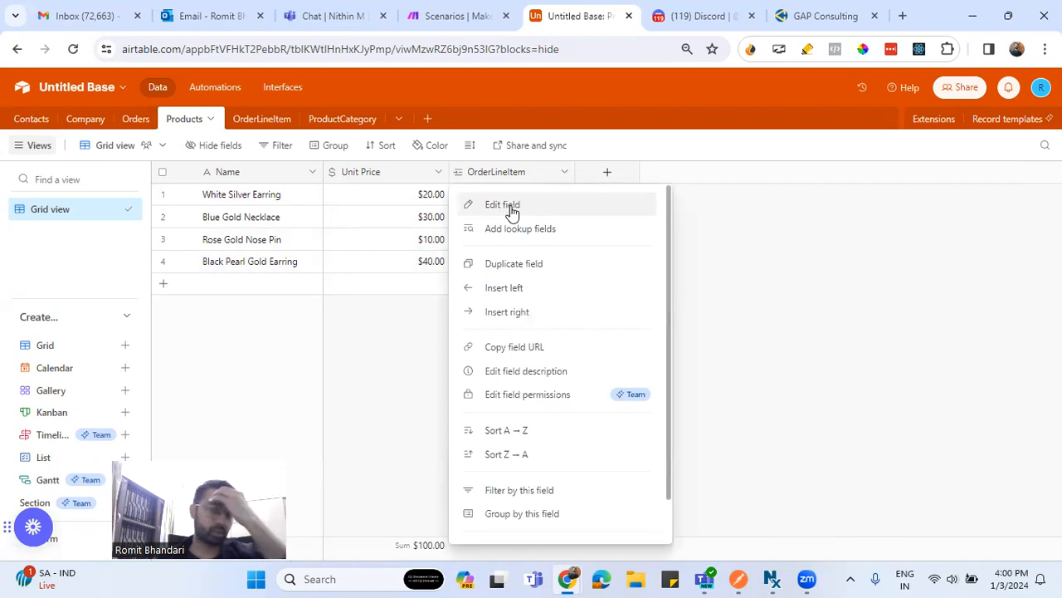
pyautogui.click(567, 217)
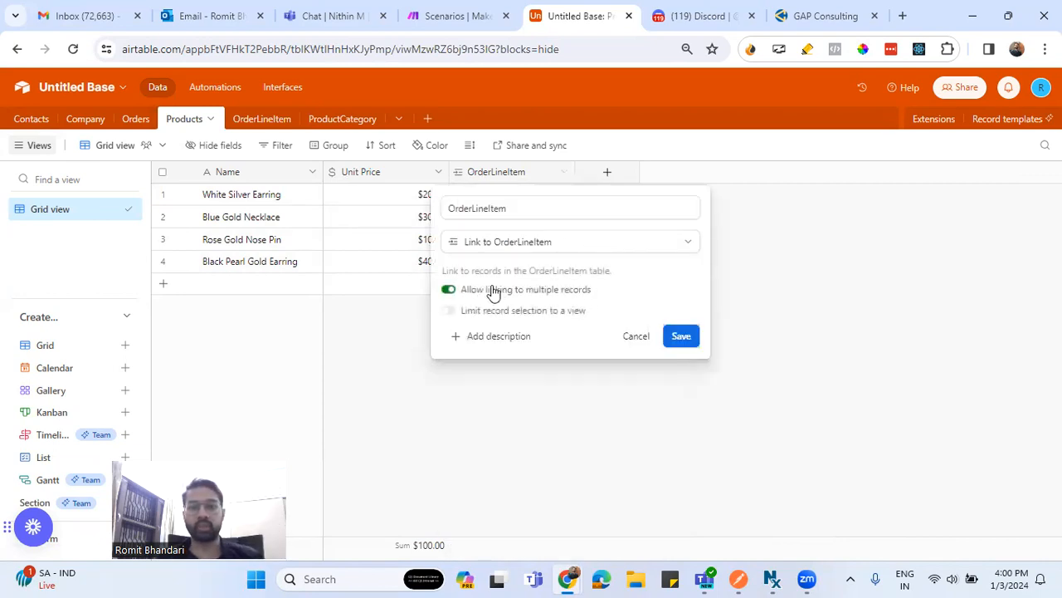
pyautogui.click(679, 334)
# Check in the Orders table whether the OrderLineItem link field allows linking to multiple records
pyautogui.click(138, 121)
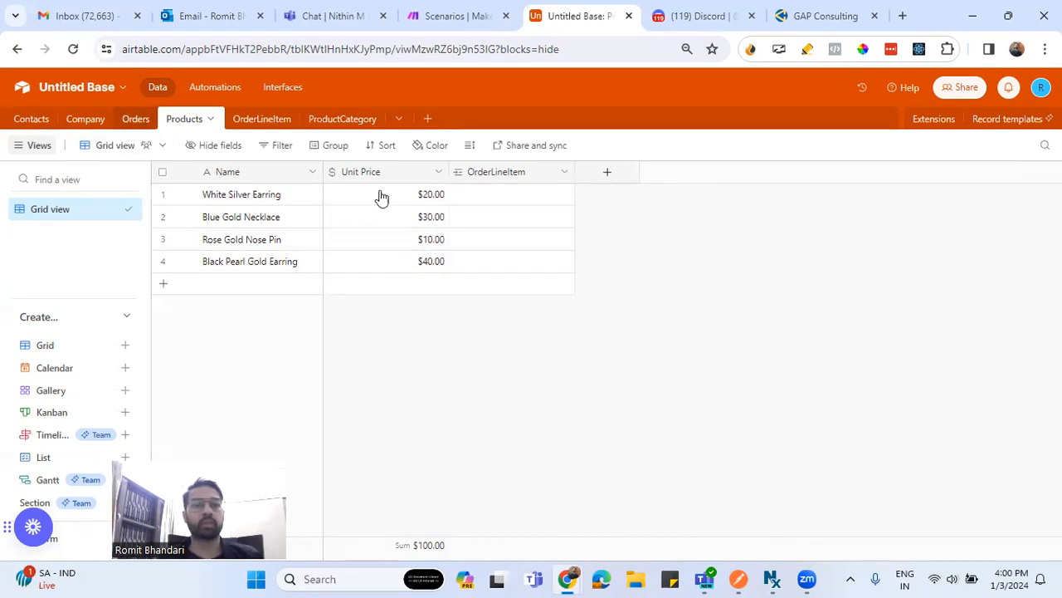
pyautogui.click(562, 173)
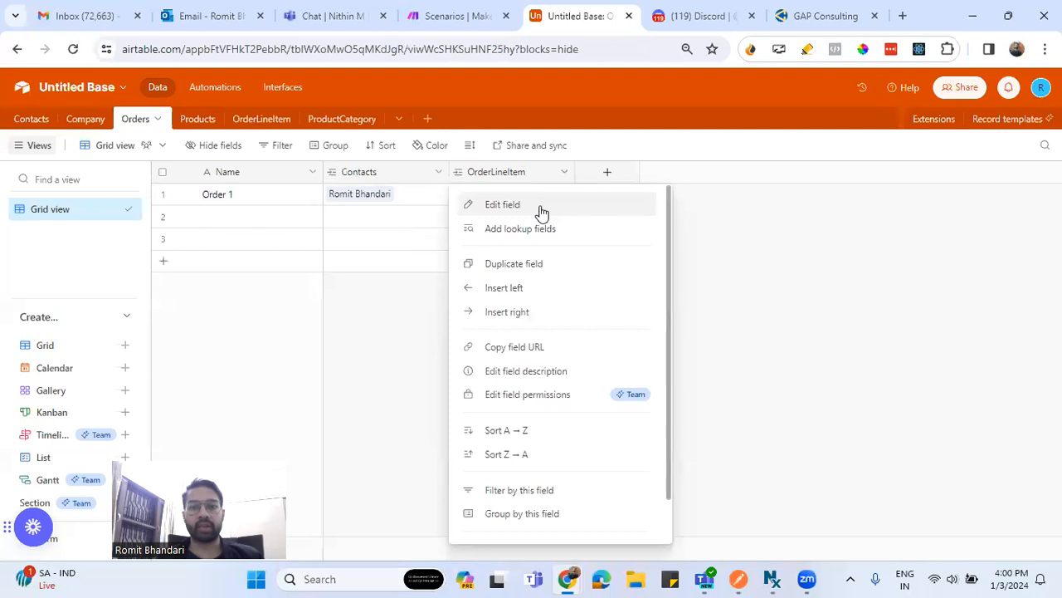
pyautogui.click(541, 211)
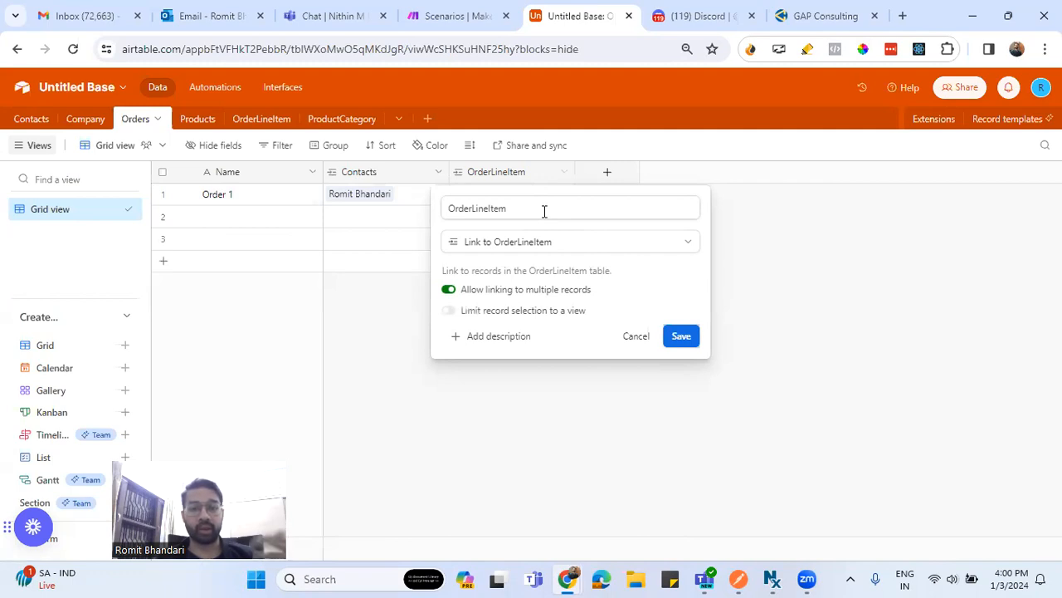
pyautogui.click(683, 337)
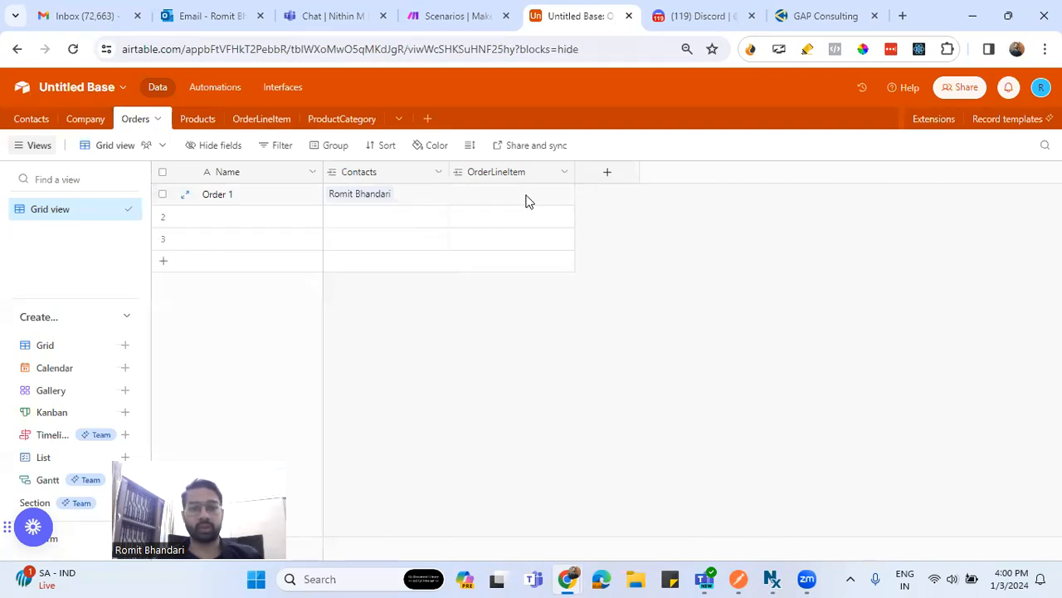
pyautogui.click(199, 121)
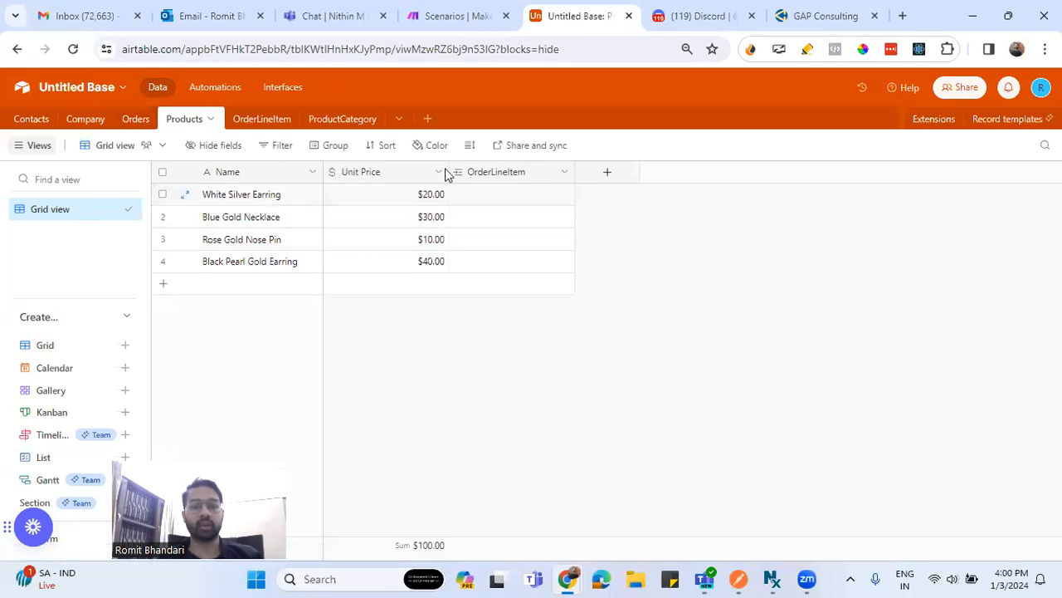
# In the OrderLineItem table, link the first line item to Order 1 and the White Silver Earring product
pyautogui.click(254, 123)
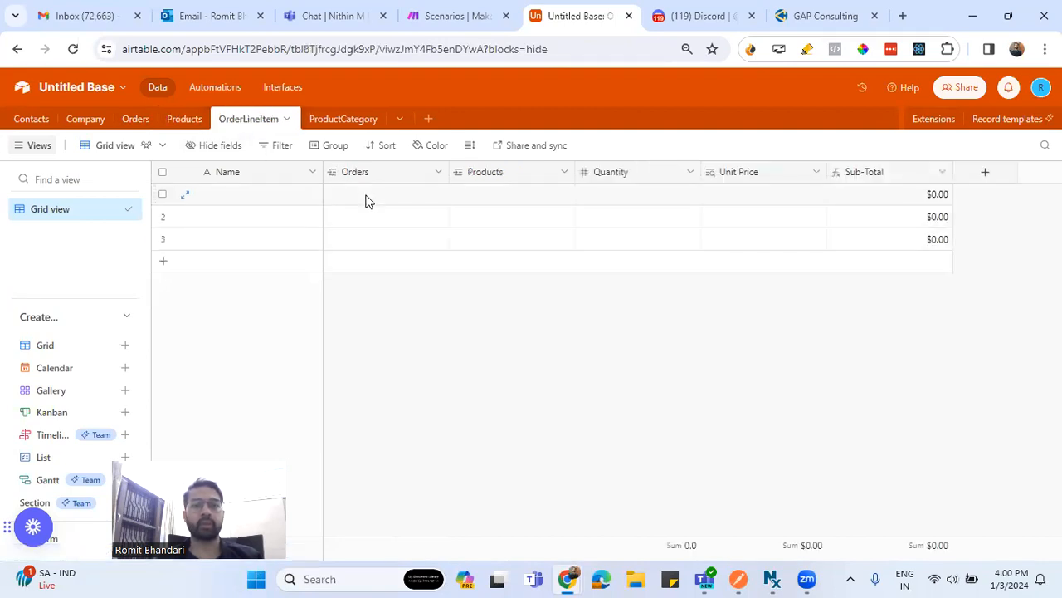
pyautogui.click(369, 199)
pyautogui.click(333, 194)
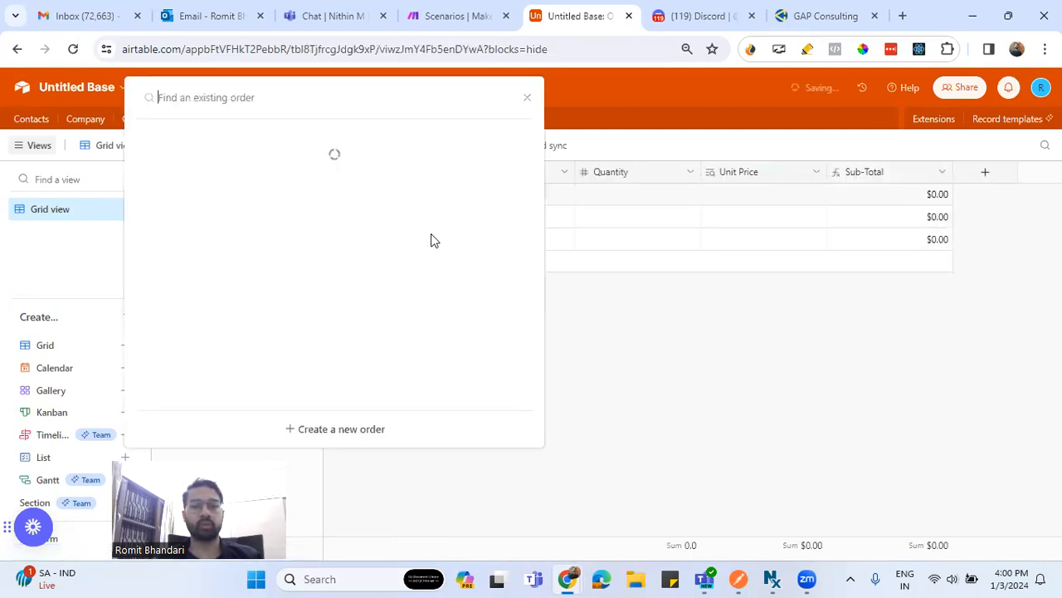
pyautogui.click(277, 180)
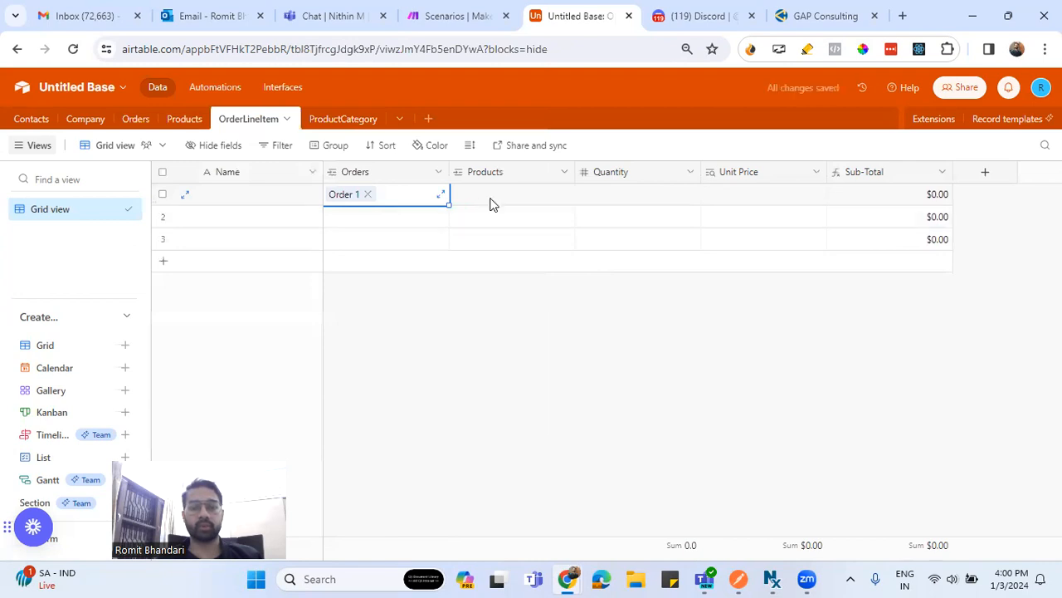
pyautogui.click(496, 199)
pyautogui.click(461, 194)
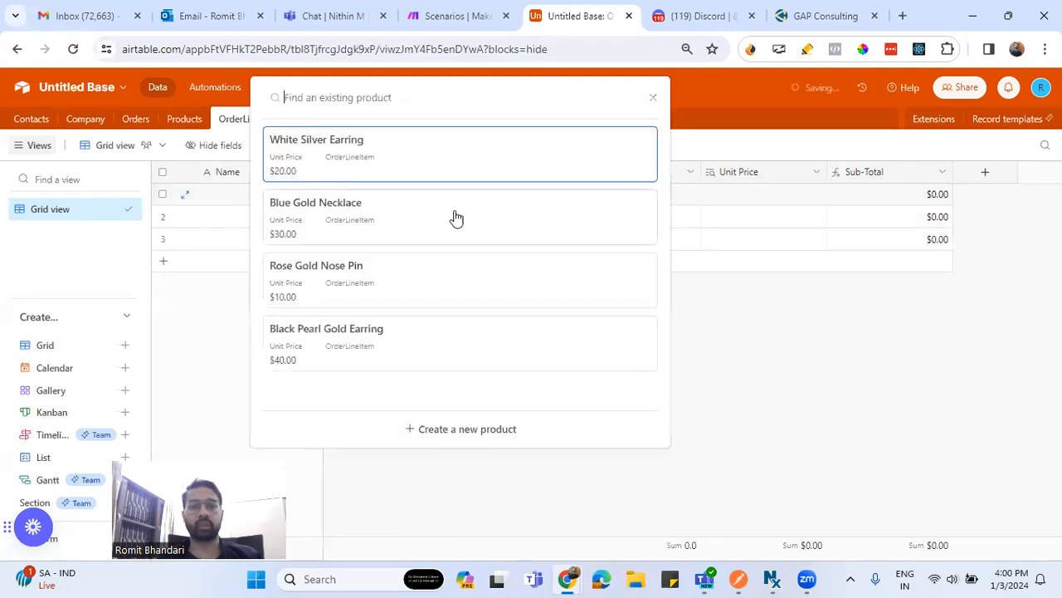
pyautogui.click(329, 168)
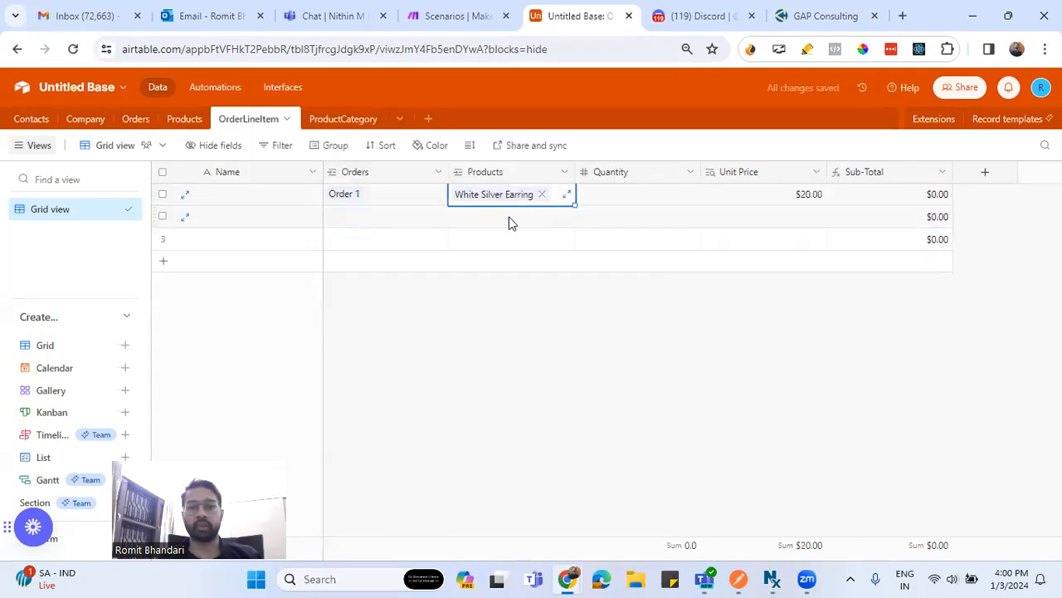
# Set the Quantity of the White Silver Earring line item to 1
pyautogui.click(618, 190)
pyautogui.write('2')
pyautogui.press('BackSpace')
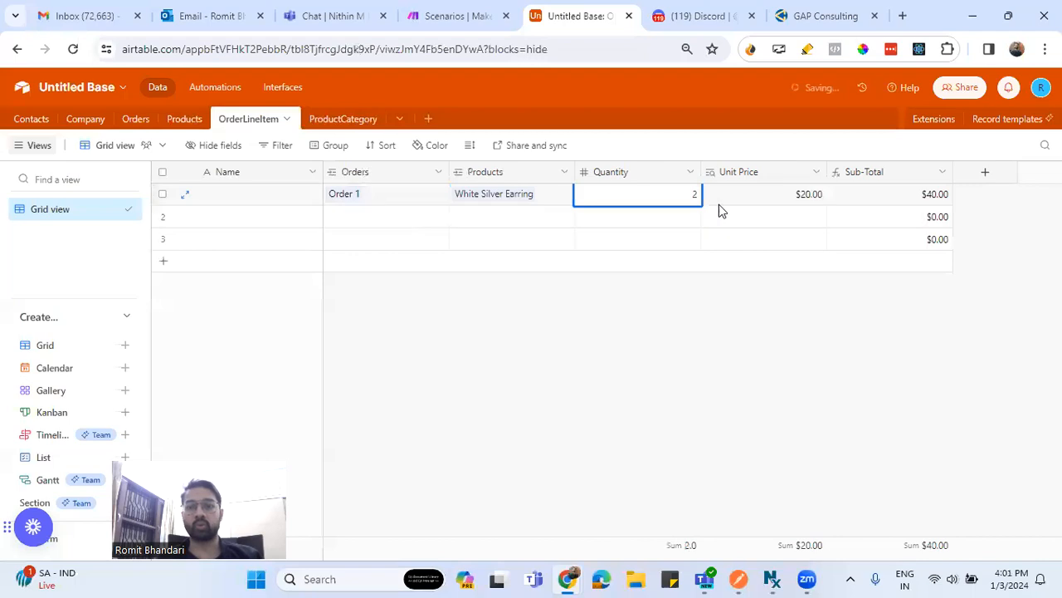
pyautogui.write('1')
# Link the second line item to the Rose Gold Nose Pin product and set its Quantity to 3
pyautogui.click(460, 221)
pyautogui.click(458, 215)
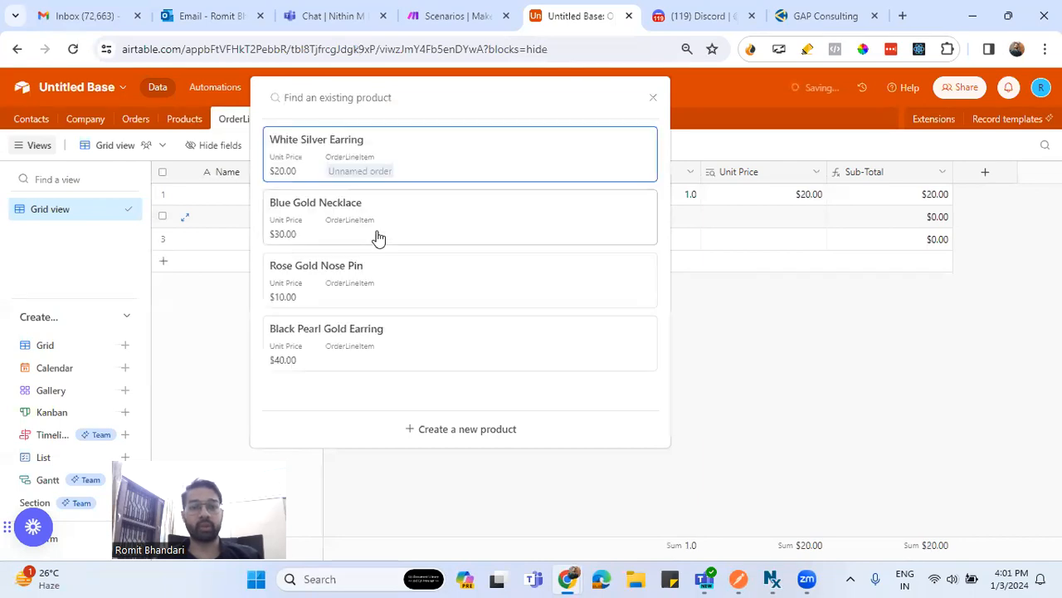
pyautogui.click(351, 282)
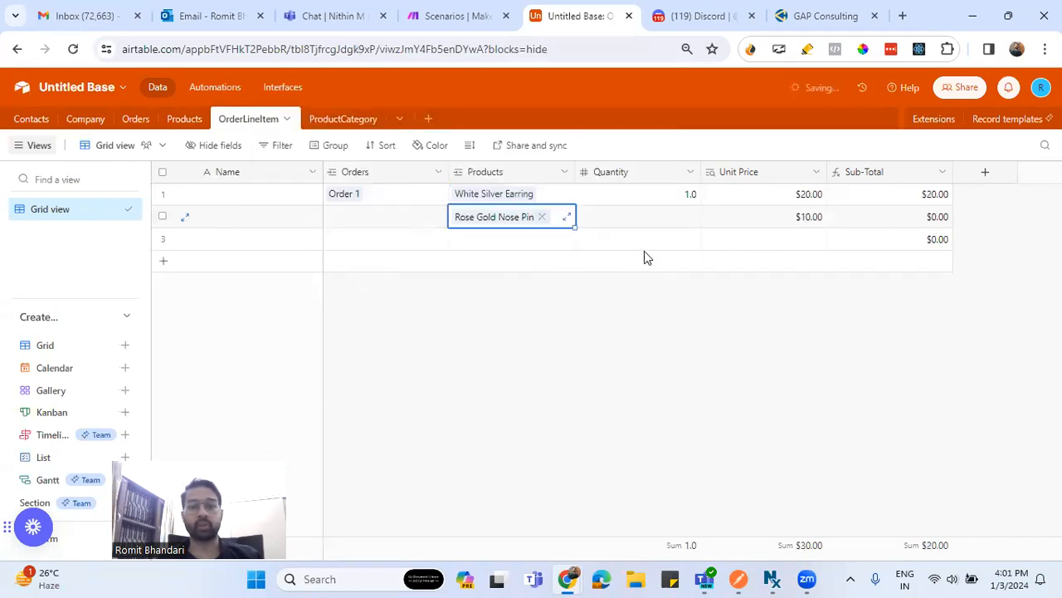
pyautogui.click(630, 221)
pyautogui.write('2')
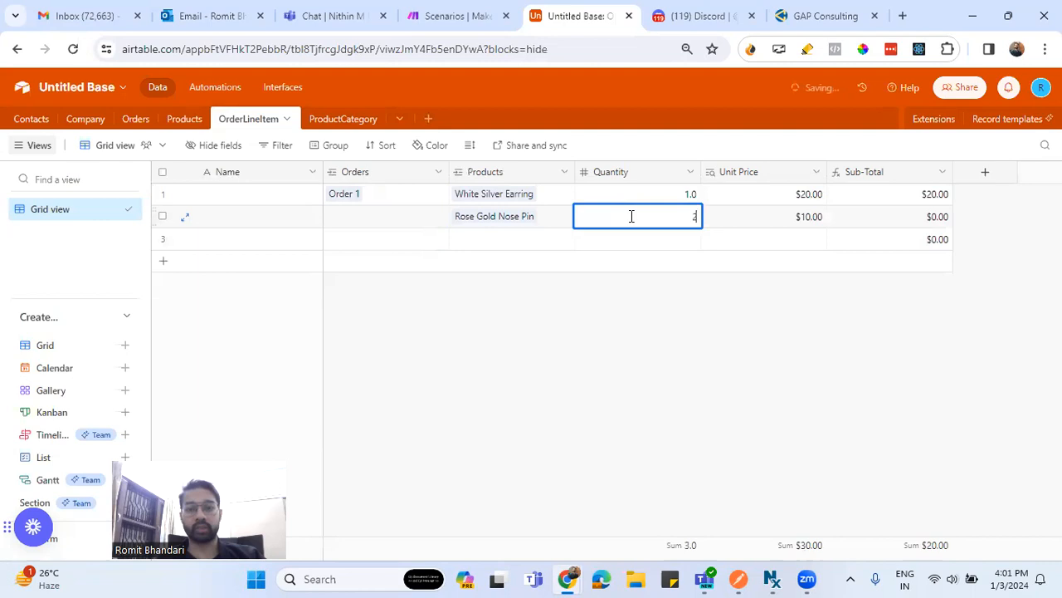
pyautogui.press('BackSpace')
pyautogui.write('3')
pyautogui.click(679, 242)
pyautogui.click(780, 221)
pyautogui.click(918, 222)
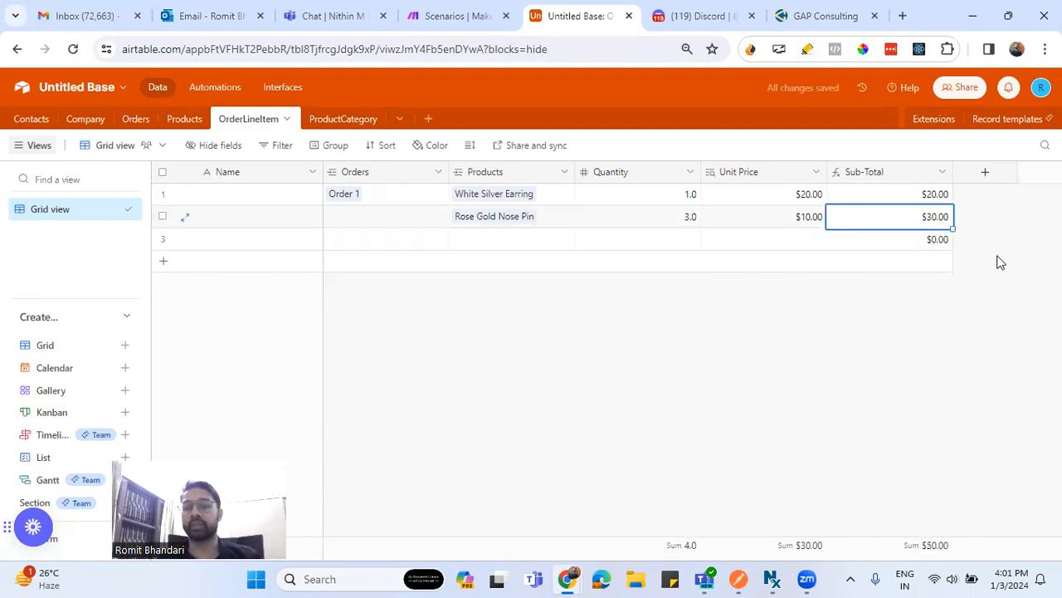
# Link the Rose Gold Nose Pin line item to Order 1
pyautogui.click(371, 217)
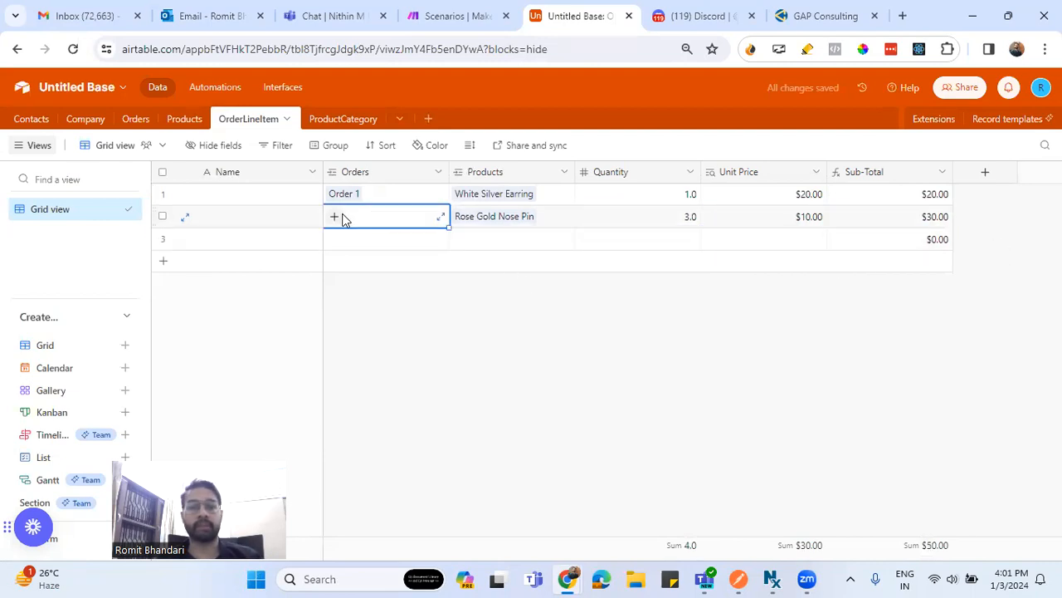
pyautogui.click(336, 217)
pyautogui.click(405, 291)
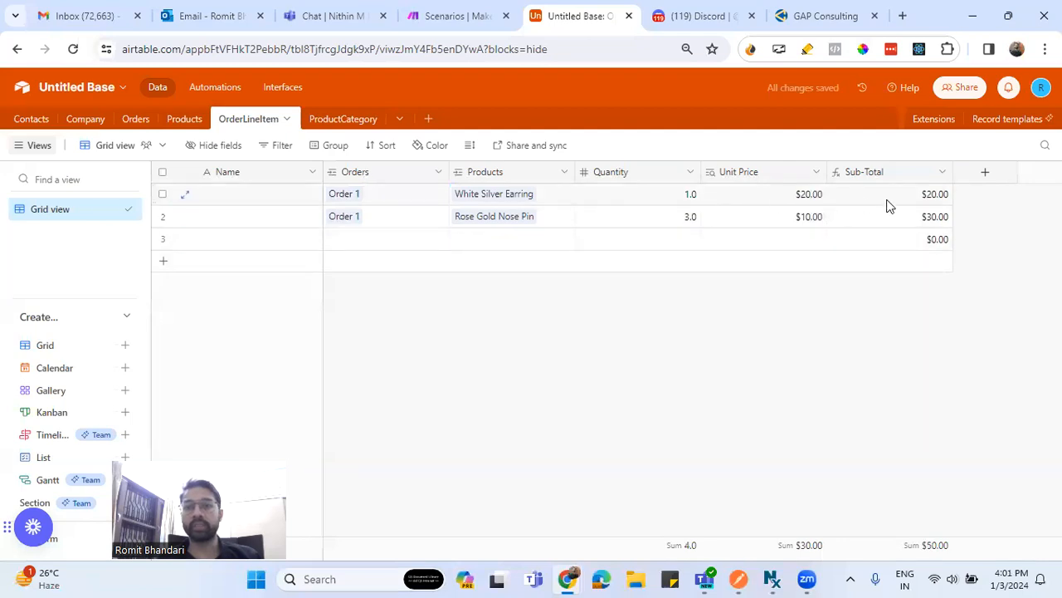
pyautogui.click(309, 173)
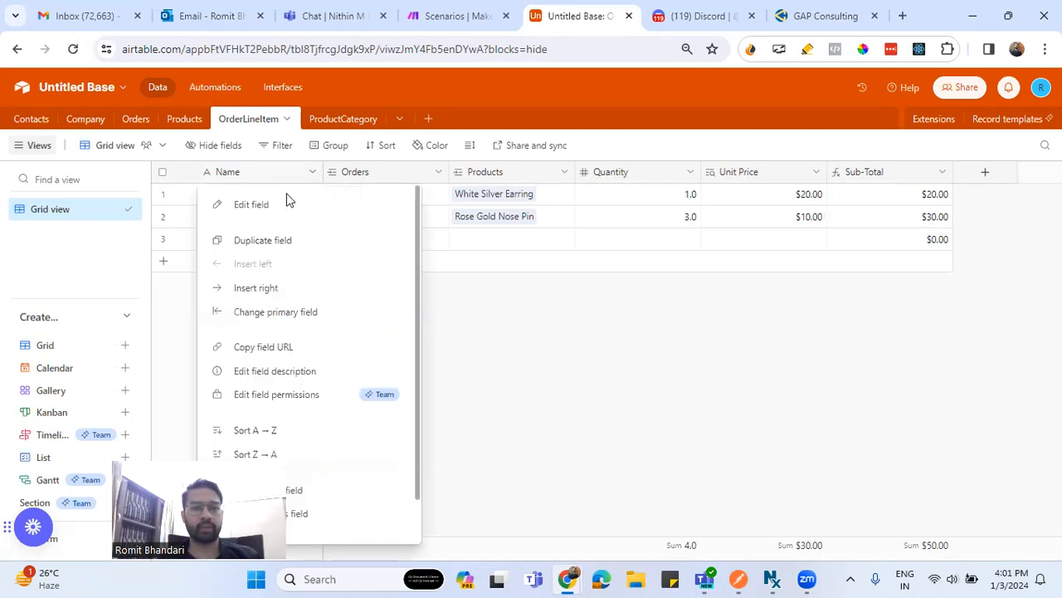
pyautogui.click(282, 207)
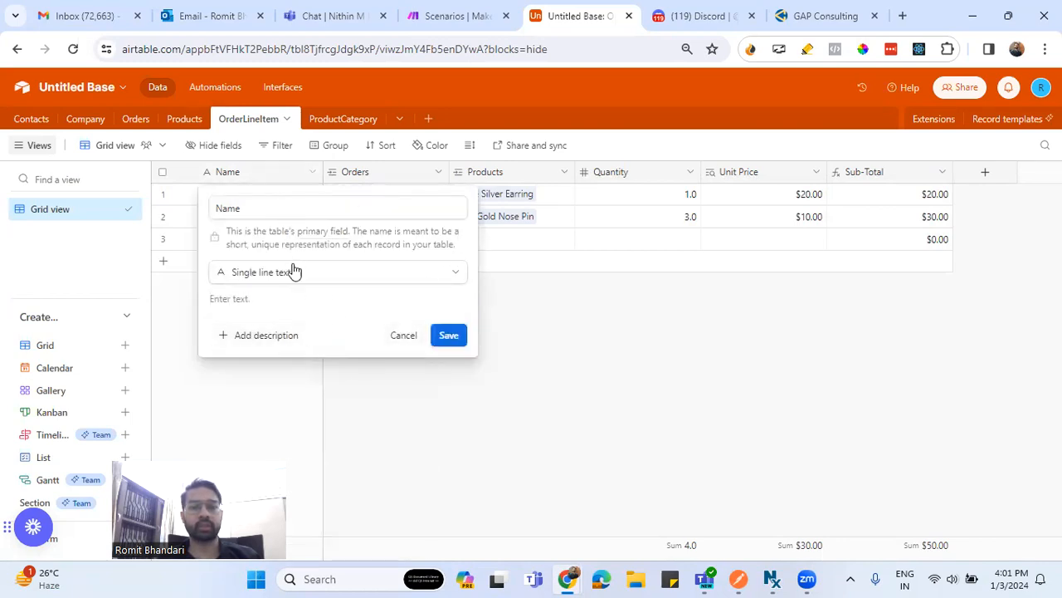
pyautogui.click(392, 334)
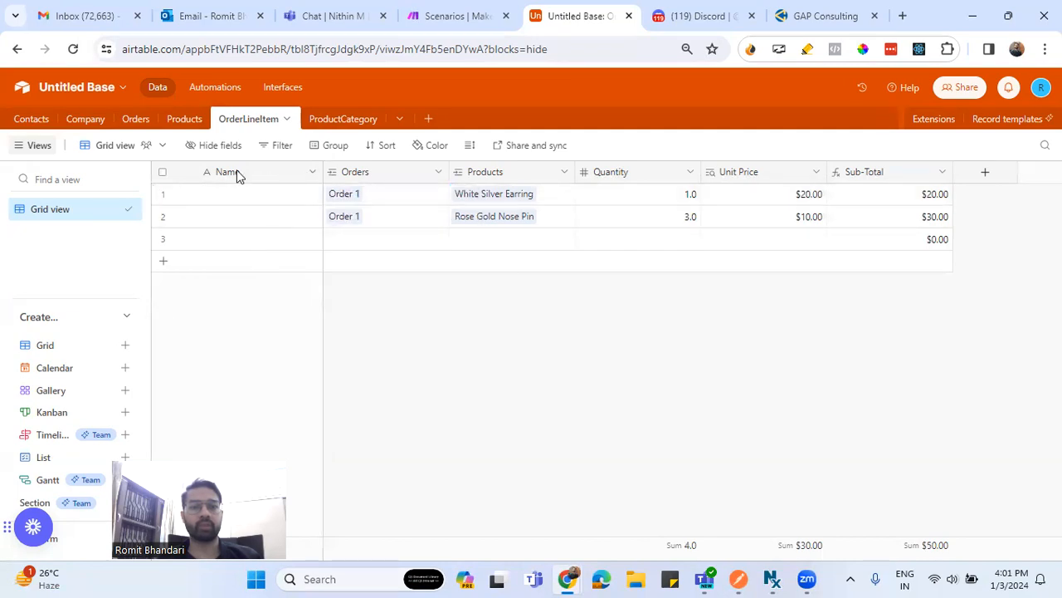
# Edit the OrderLineItem table's primary Name field and change its type to Formula
pyautogui.click(243, 174)
pyautogui.click(316, 173)
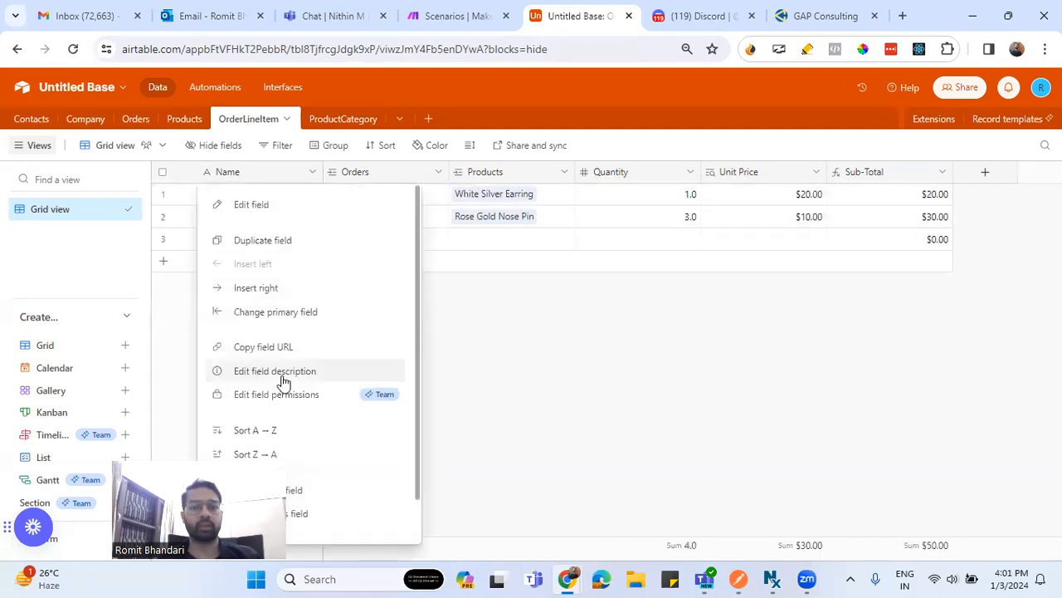
pyautogui.scroll(-1, 286, 386)
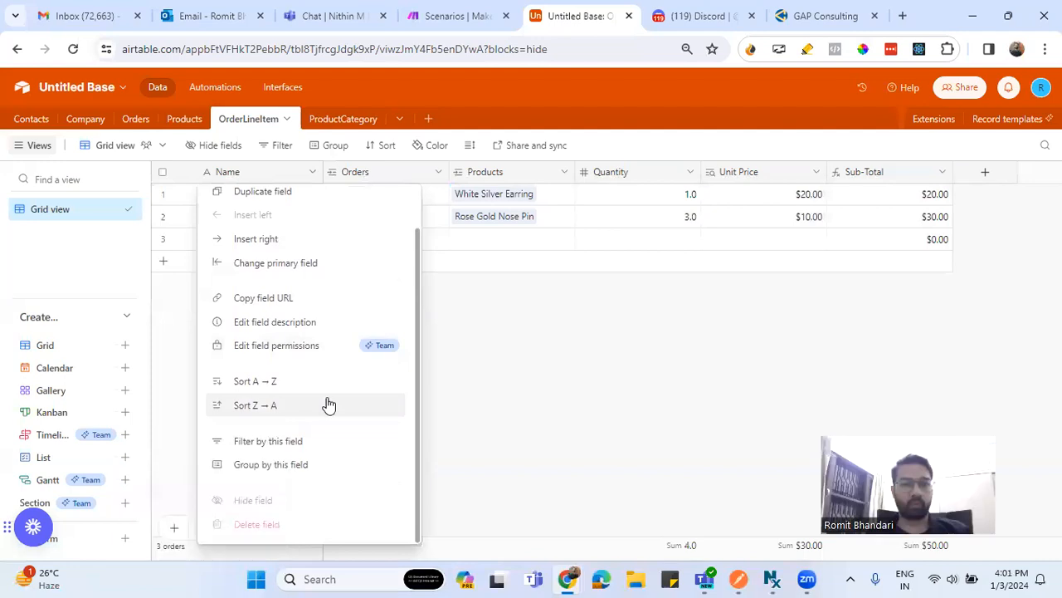
pyautogui.click(260, 217)
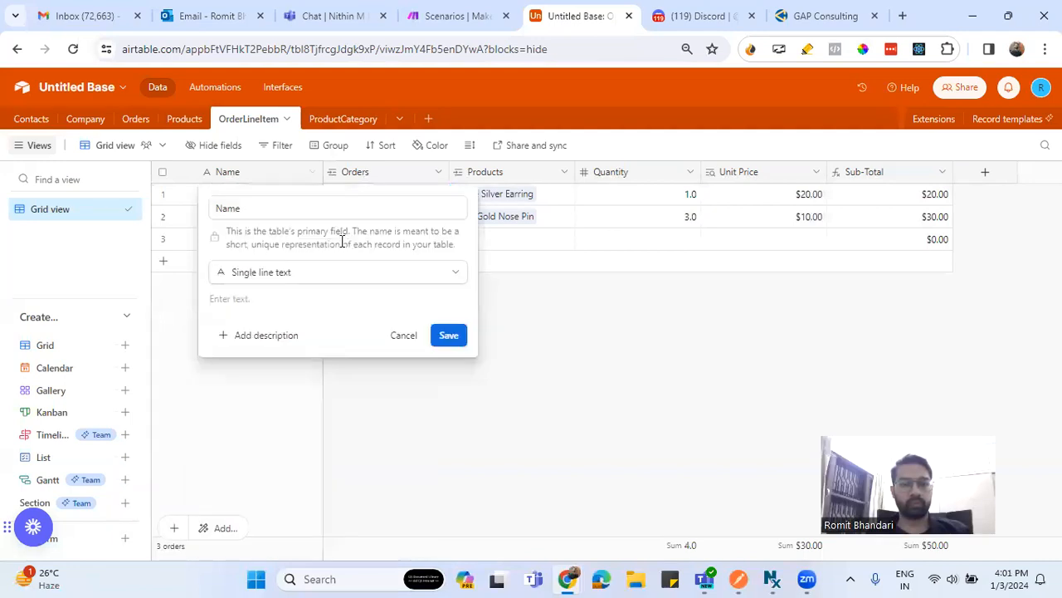
pyautogui.click(308, 276)
pyautogui.write('fo')
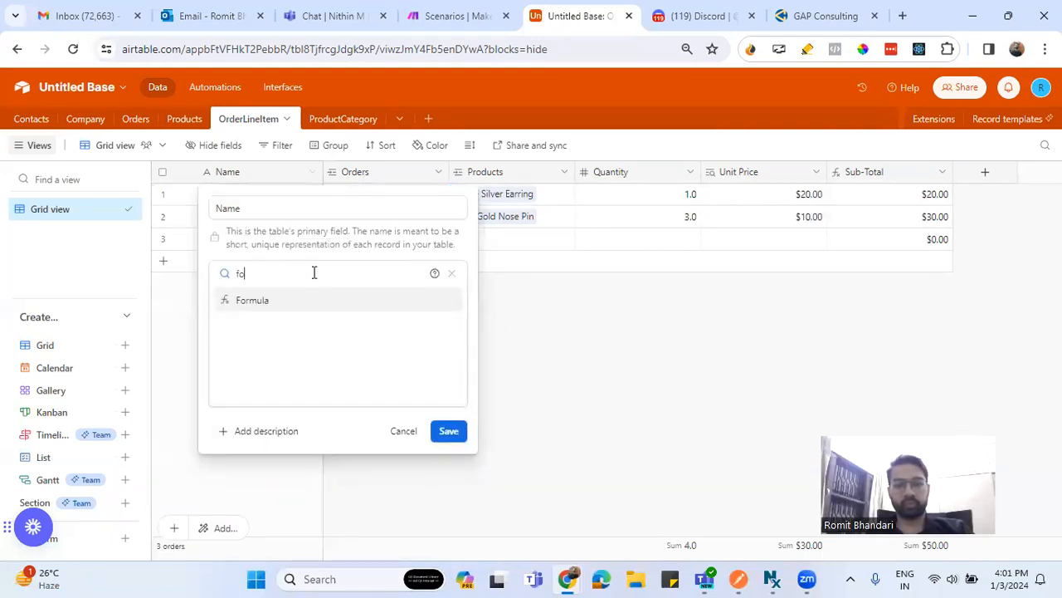
pyautogui.click(279, 299)
pyautogui.click(295, 347)
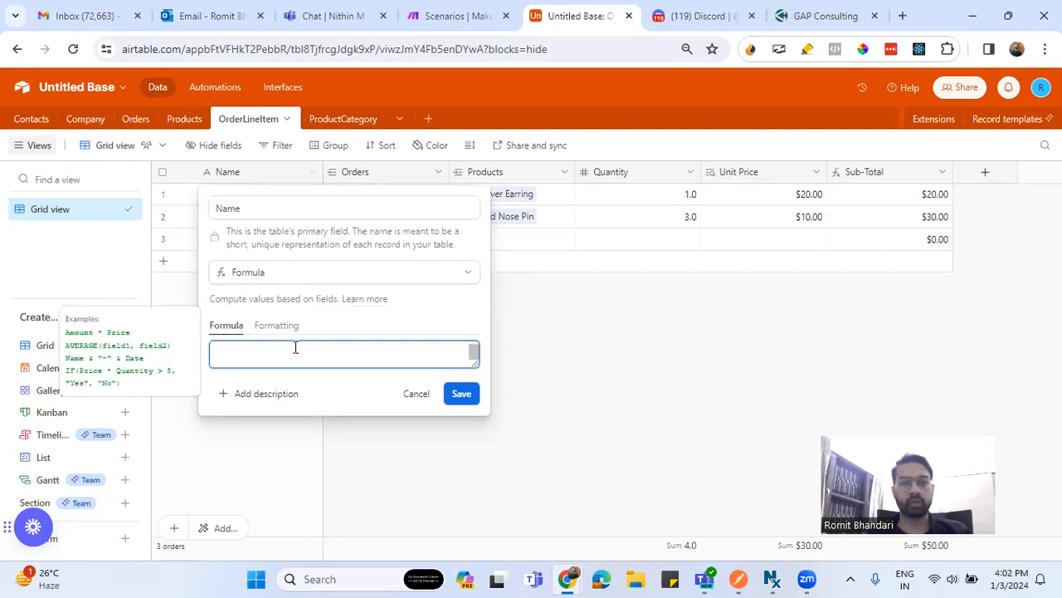
# Begin the Name formula with the Orders field joined to a quoted space: Orders+ " " +
pyautogui.write('O')
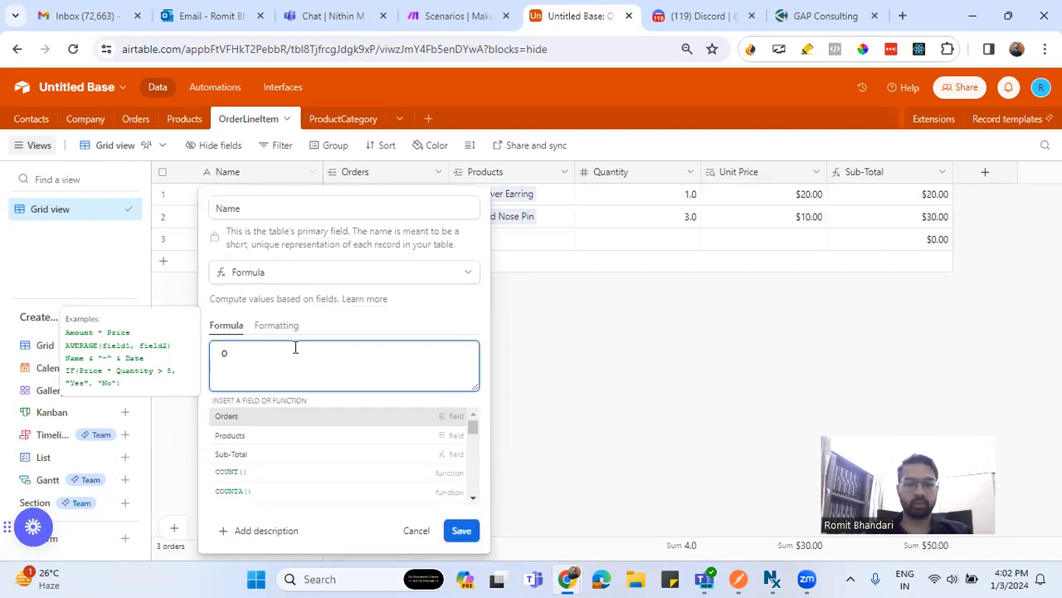
pyautogui.click(234, 422)
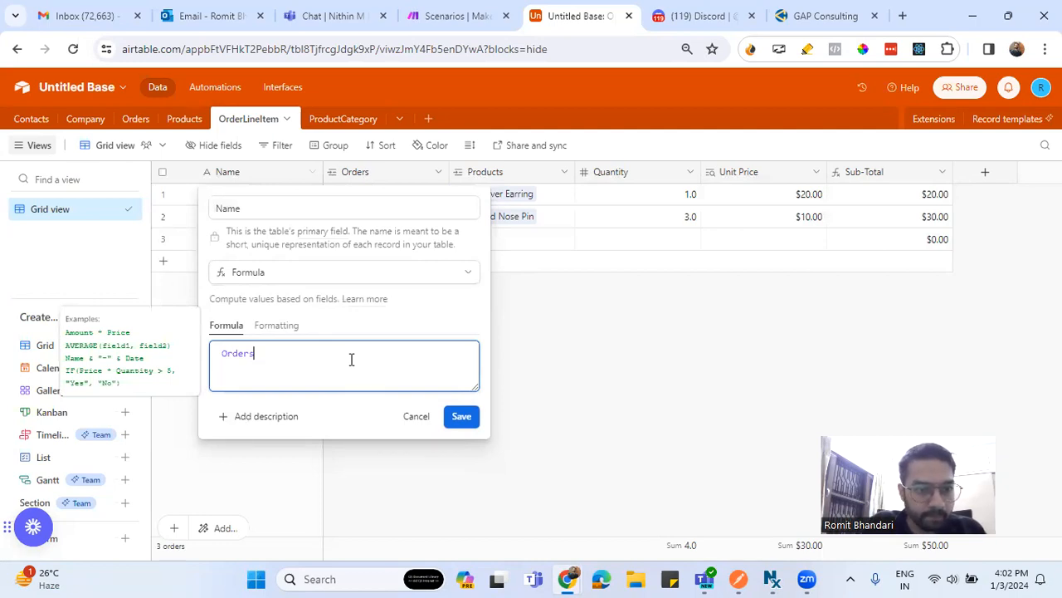
pyautogui.write('"')
pyautogui.press('BackSpace')
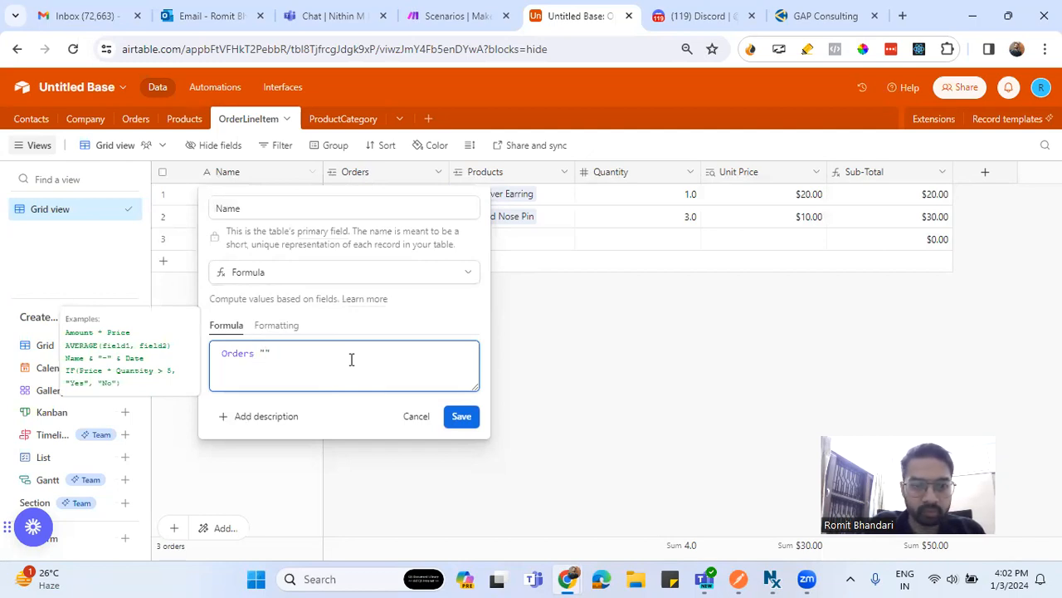
pyautogui.write('+')
pyautogui.press('Left')
pyautogui.press('Left')
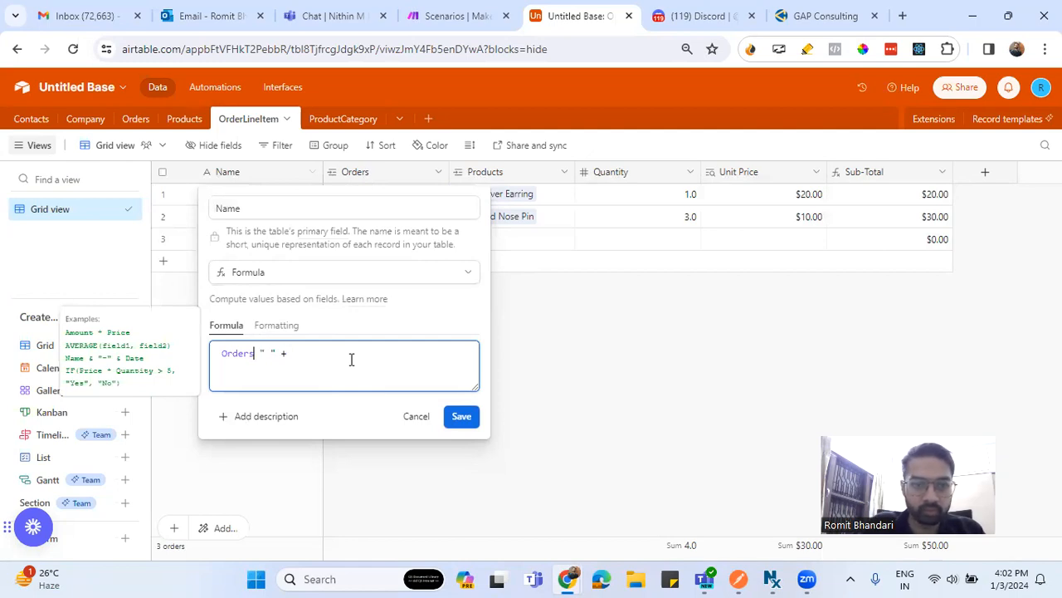
pyautogui.write('+')
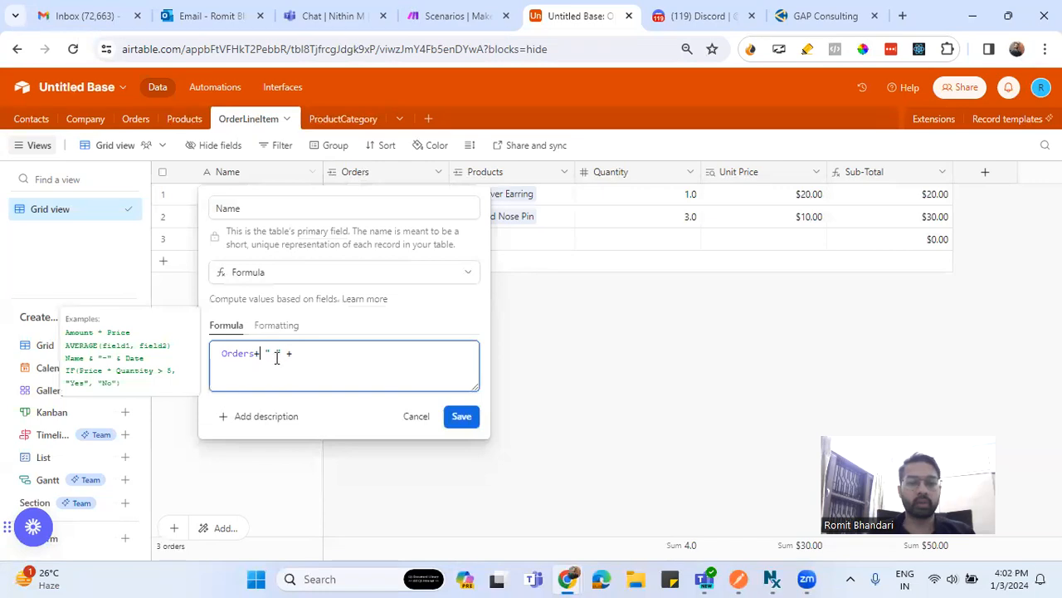
# Complete the Name formula as Orders+ " " + Products, then save the field and confirm the configuration change
pyautogui.click(313, 357)
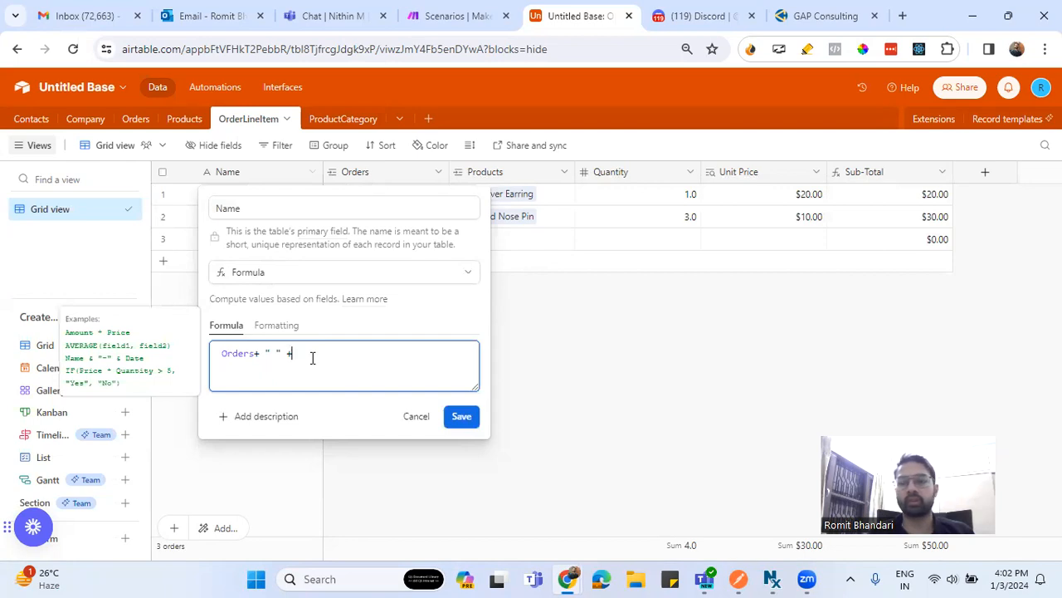
pyautogui.write('Pr')
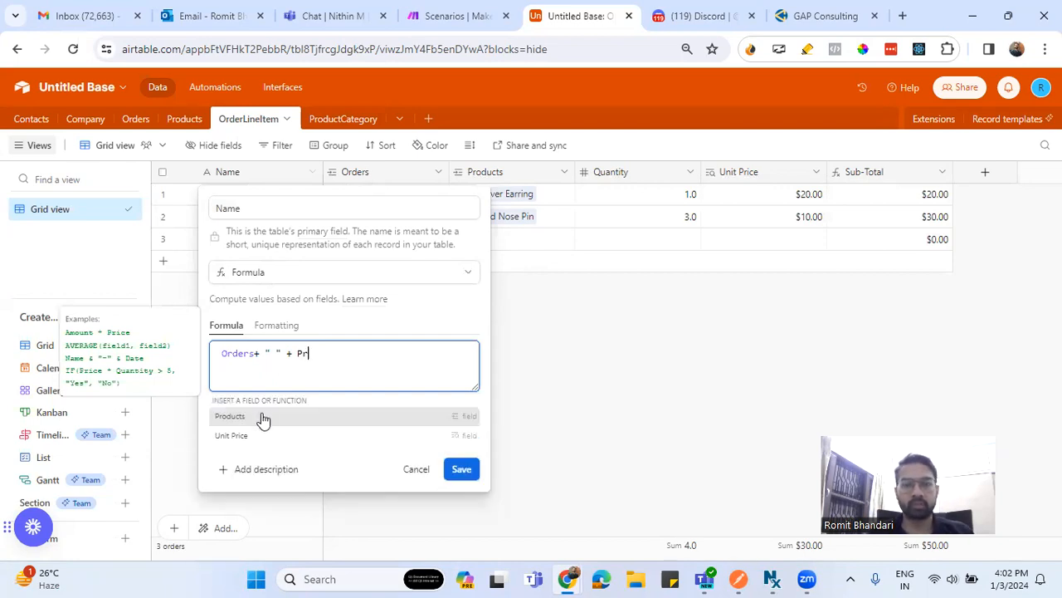
pyautogui.click(263, 417)
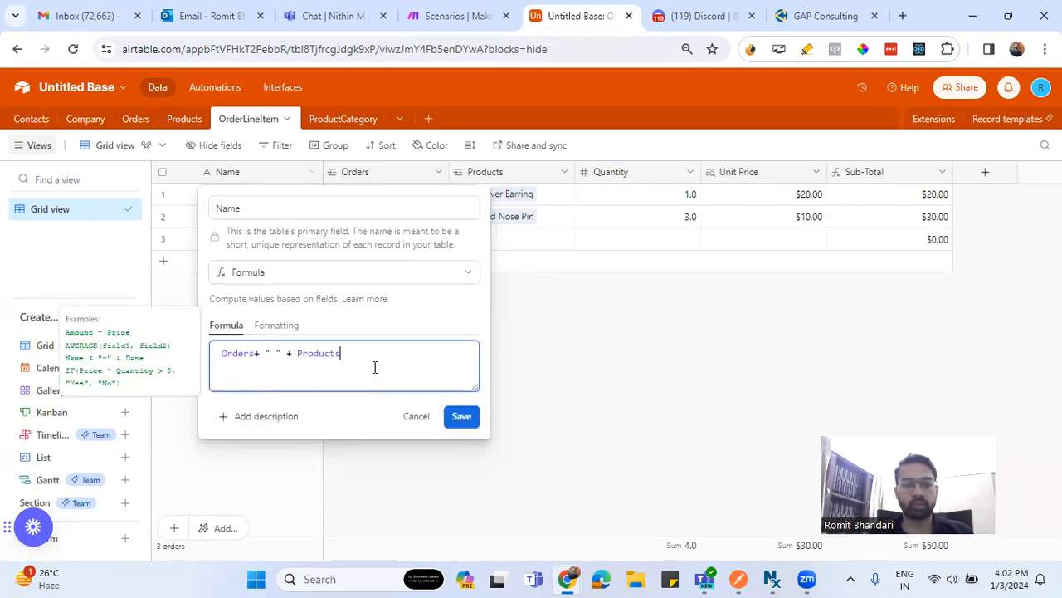
pyautogui.click(467, 420)
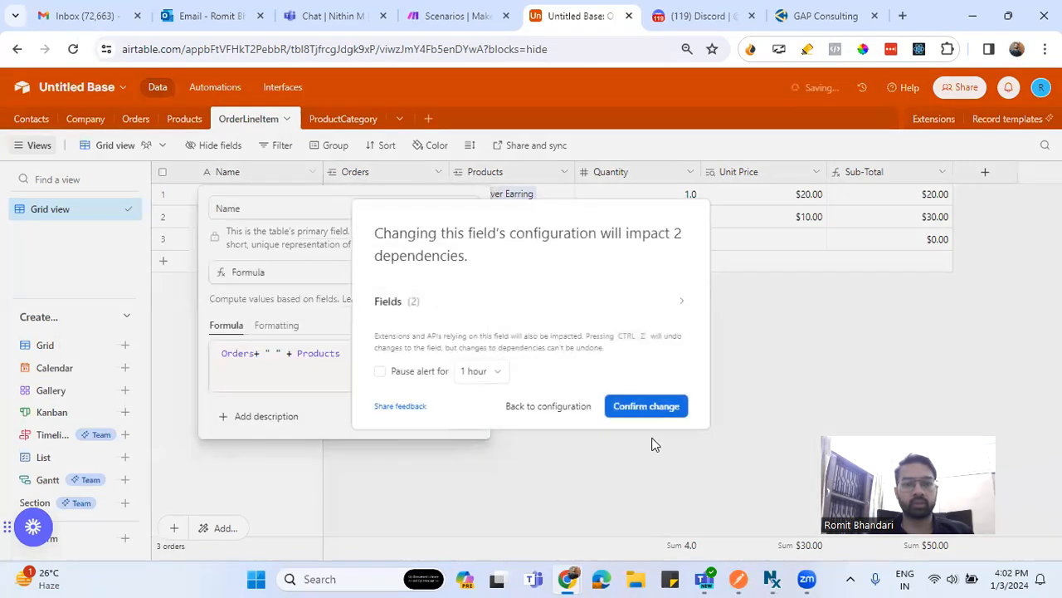
pyautogui.click(663, 408)
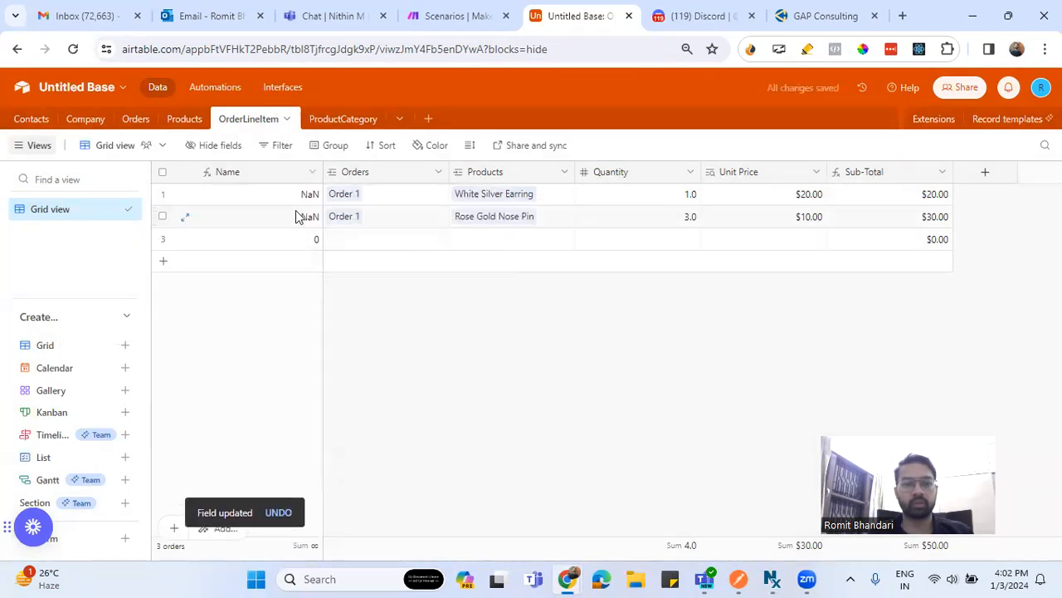
# Try to save the OrderLineItem Name formula with both plus signs removed, as Orders" "Products
pyautogui.click(312, 172)
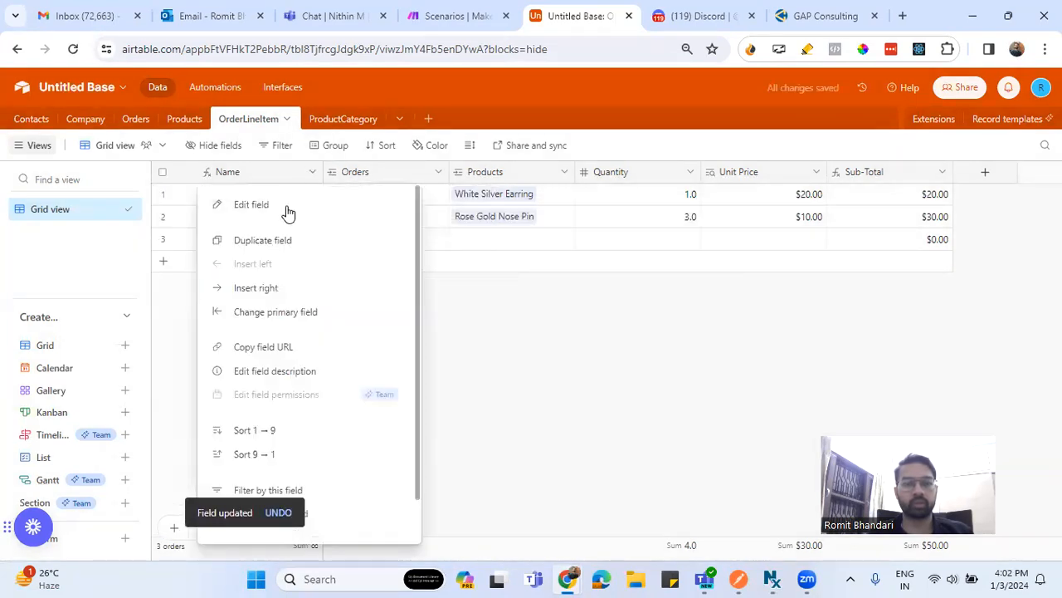
pyautogui.click(287, 206)
pyautogui.click(277, 353)
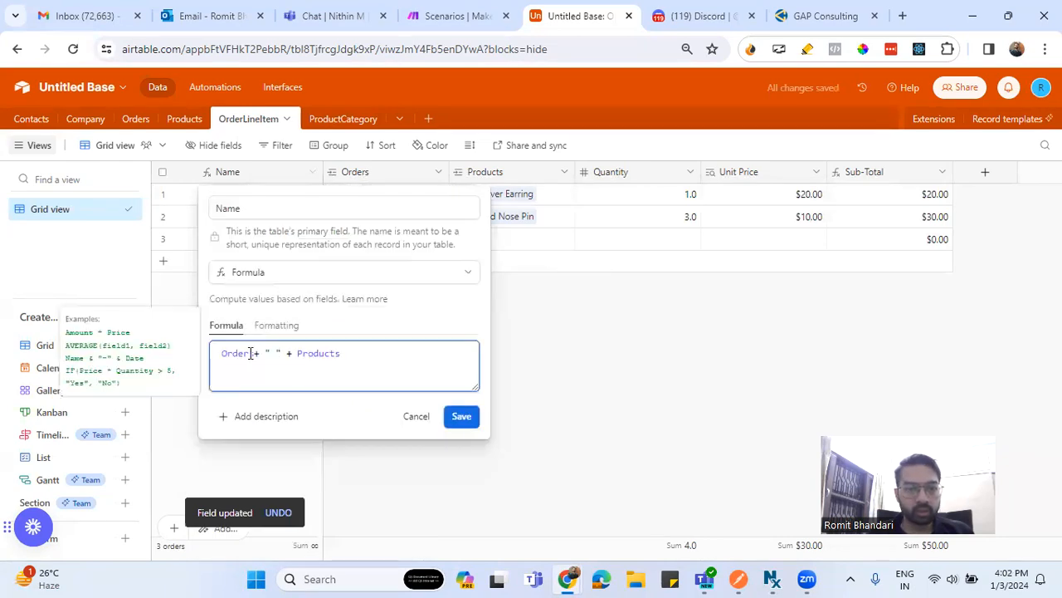
pyautogui.click(258, 353)
pyautogui.press('BackSpace')
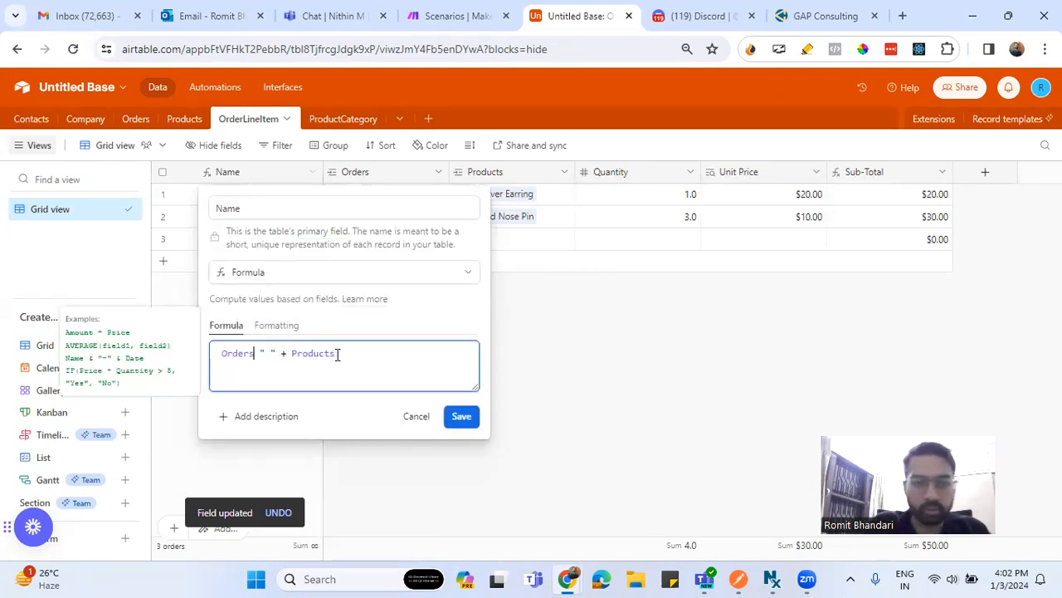
pyautogui.press('Right')
pyautogui.press('Right')
pyautogui.press('Right')
pyautogui.press('Right')
pyautogui.press('Delete')
pyautogui.press('Delete')
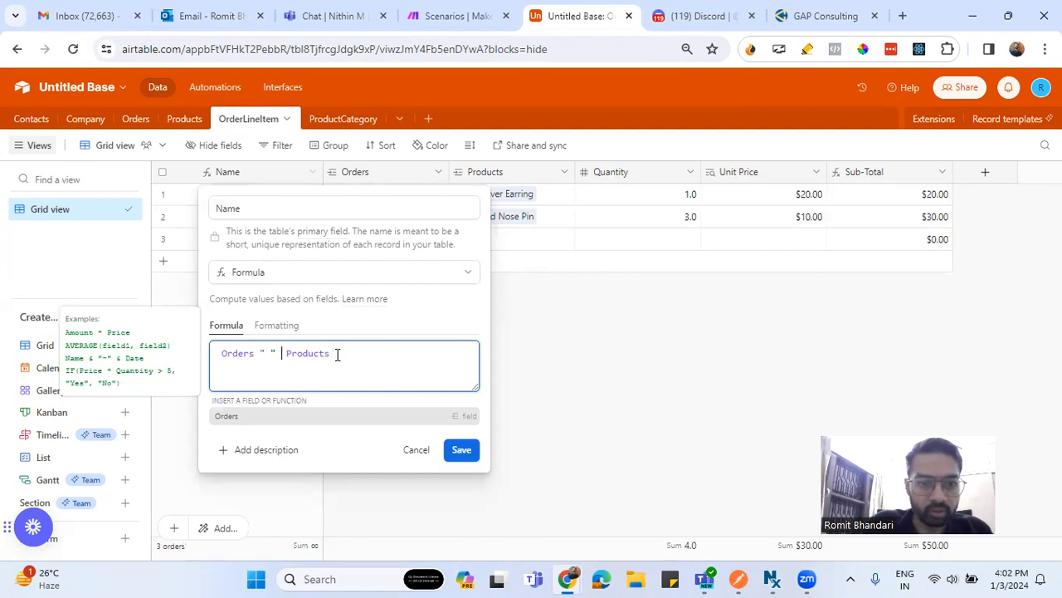
pyautogui.press('Delete')
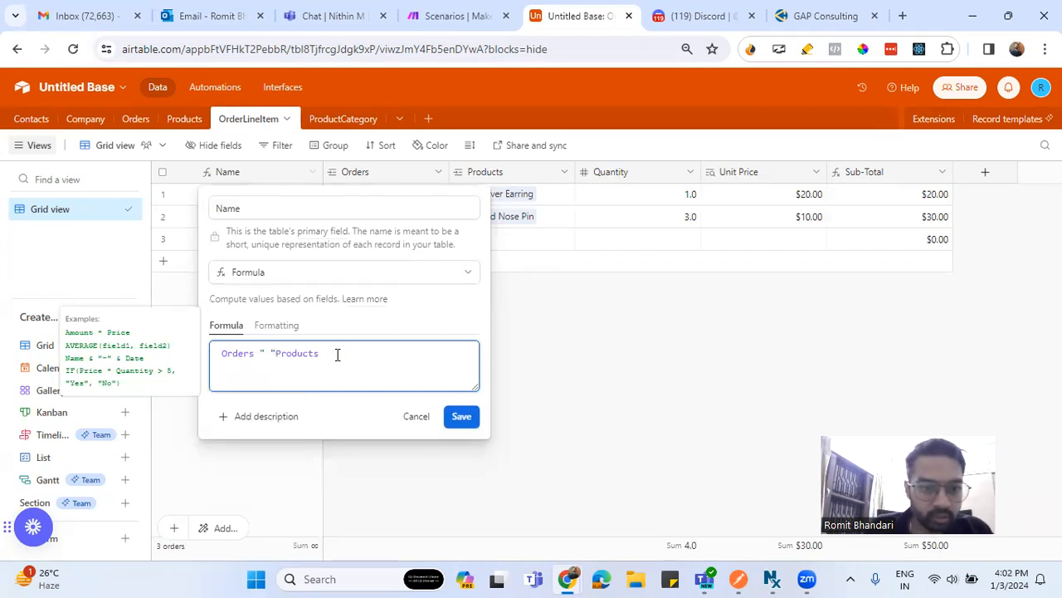
pyautogui.click(256, 354)
pyautogui.press('Delete')
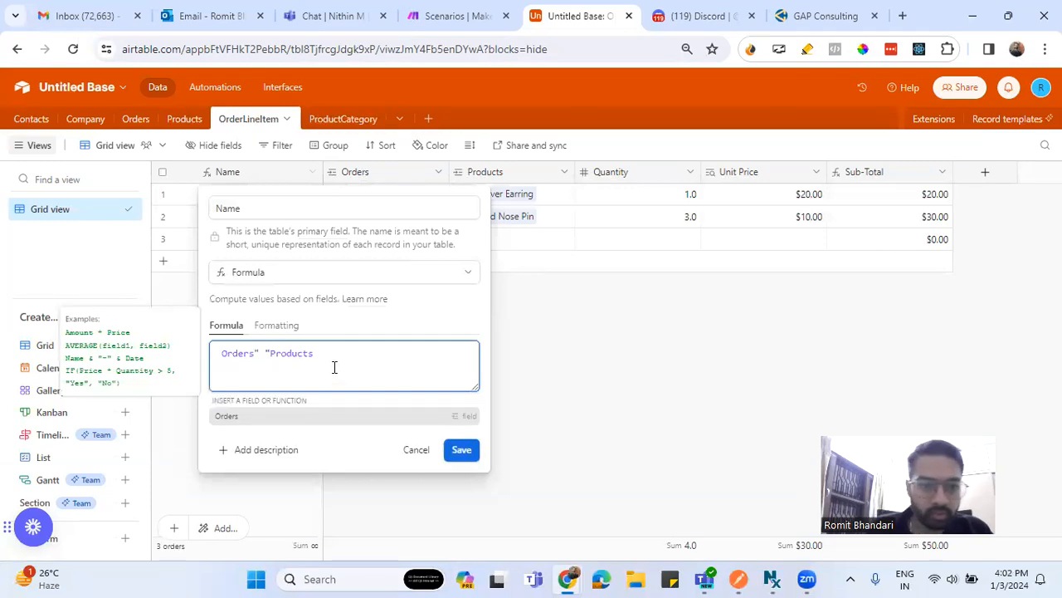
pyautogui.click(452, 449)
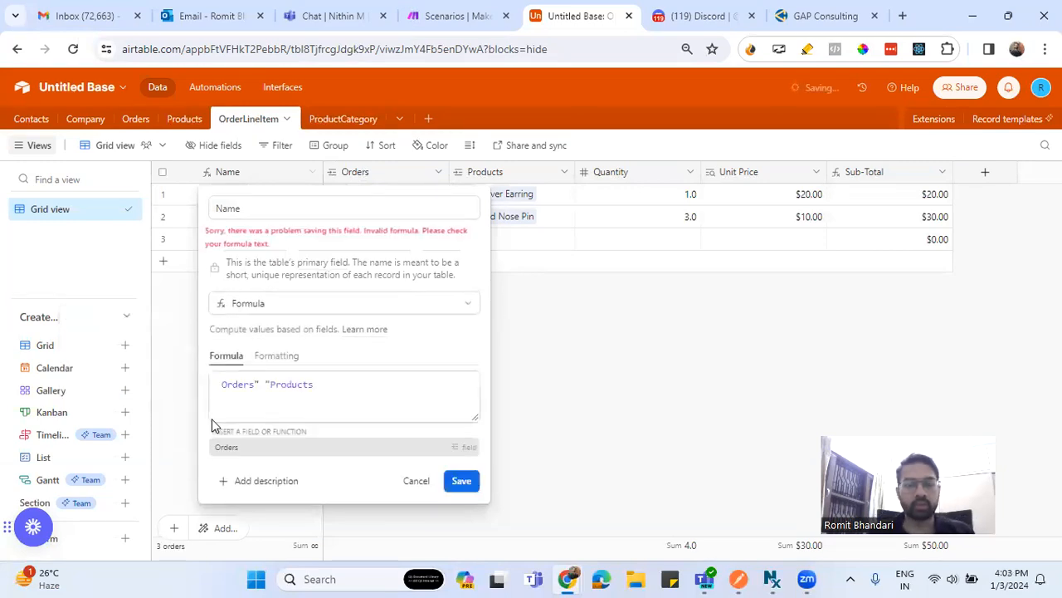
# Try to save the Name formula with both field names in braces, {Orders}" "{Products}, and discard the edit
pyautogui.click(253, 386)
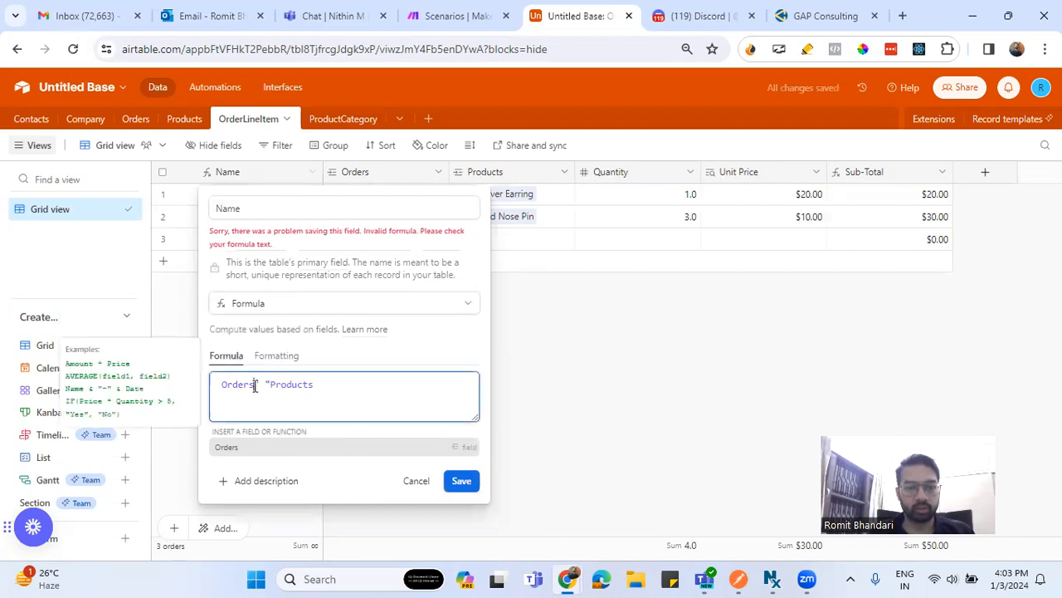
pyautogui.write('}')
pyautogui.press('Left')
pyautogui.press('Left')
pyautogui.press('Left')
pyautogui.press('Left')
pyautogui.press('Left')
pyautogui.press('Left')
pyautogui.press('Left')
pyautogui.write('{')
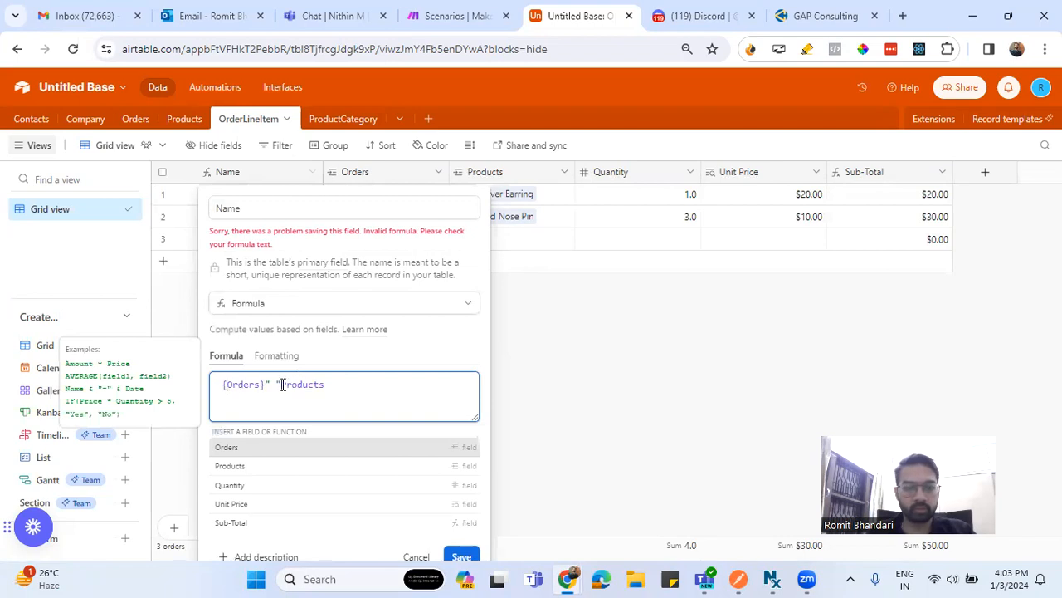
pyautogui.write('{')
pyautogui.press('End')
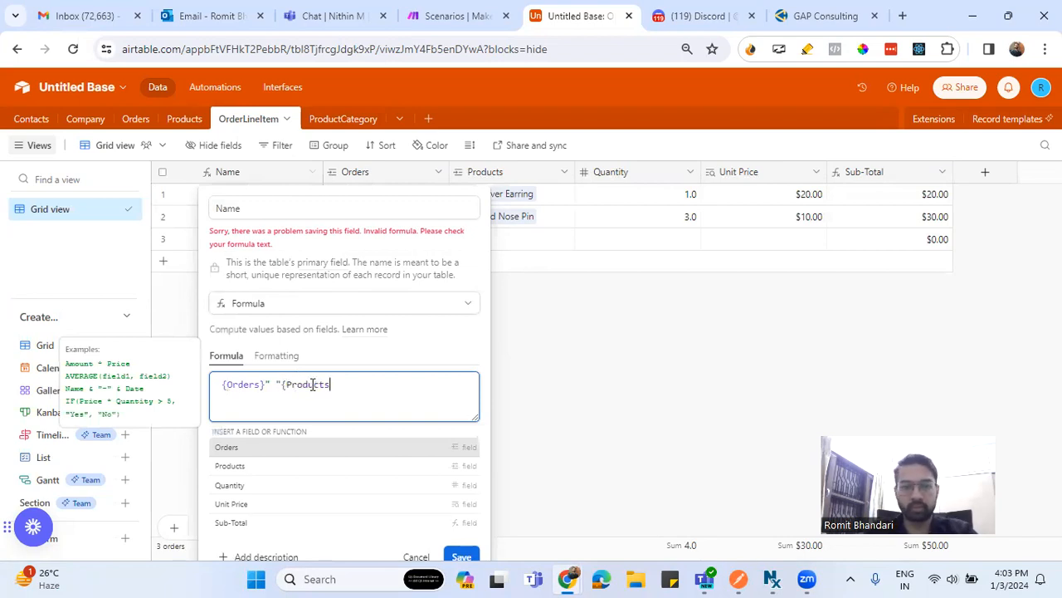
pyautogui.write('}')
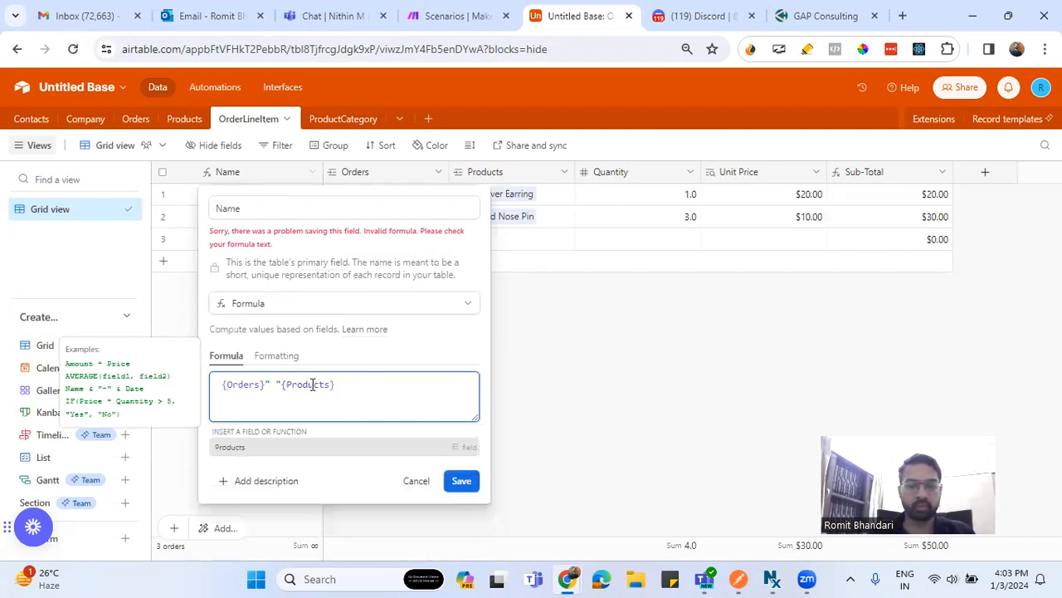
pyautogui.click(460, 481)
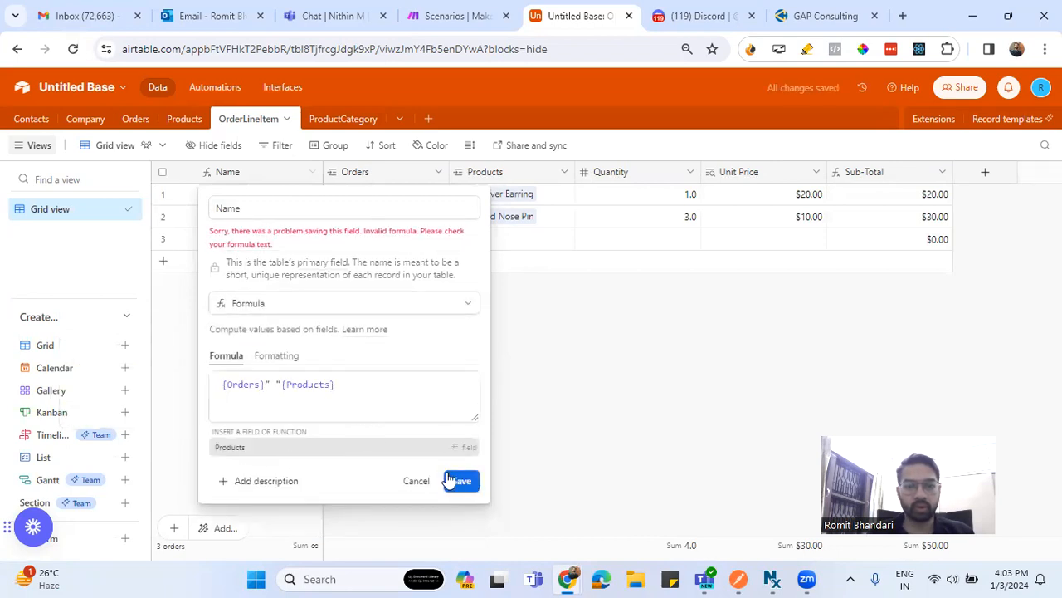
pyautogui.click(417, 480)
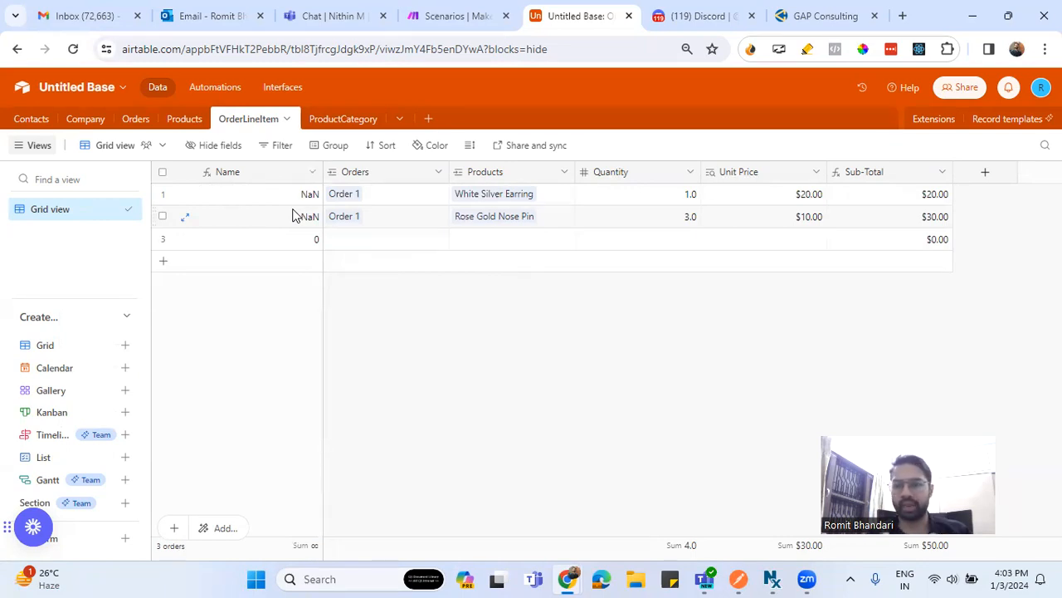
# In the Products table, create a field linking to ProductCategory with linking to multiple records turned off
pyautogui.click(186, 121)
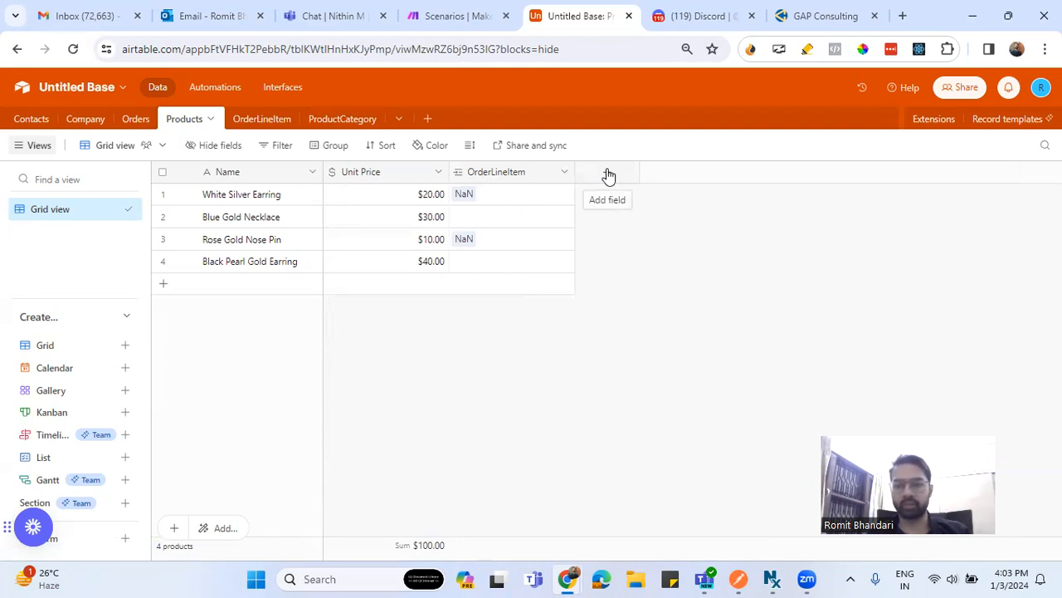
pyautogui.click(608, 175)
pyautogui.click(719, 271)
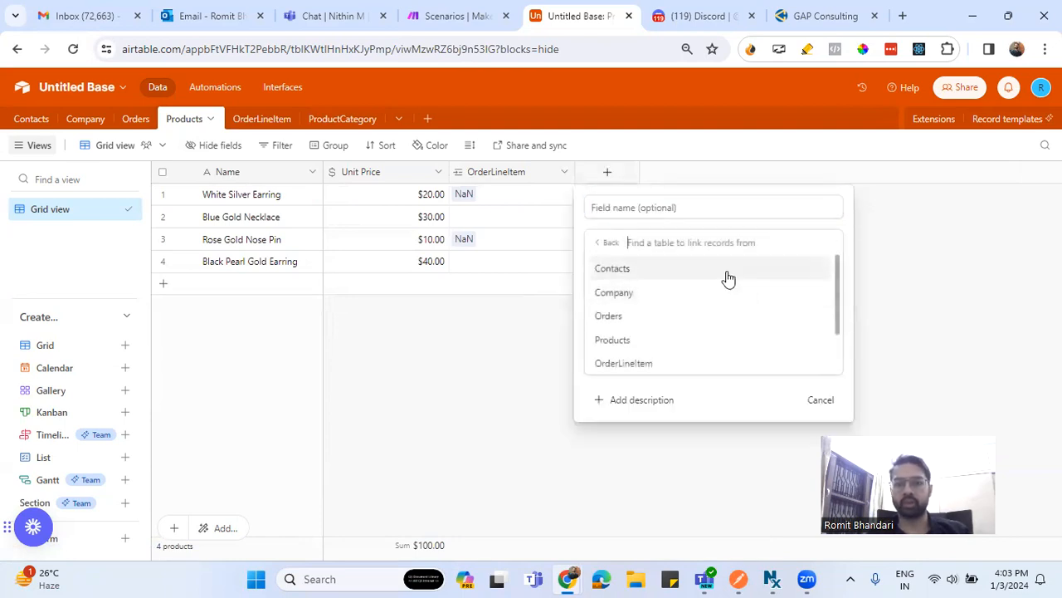
pyautogui.scroll(-2, 654, 346)
pyautogui.click(655, 342)
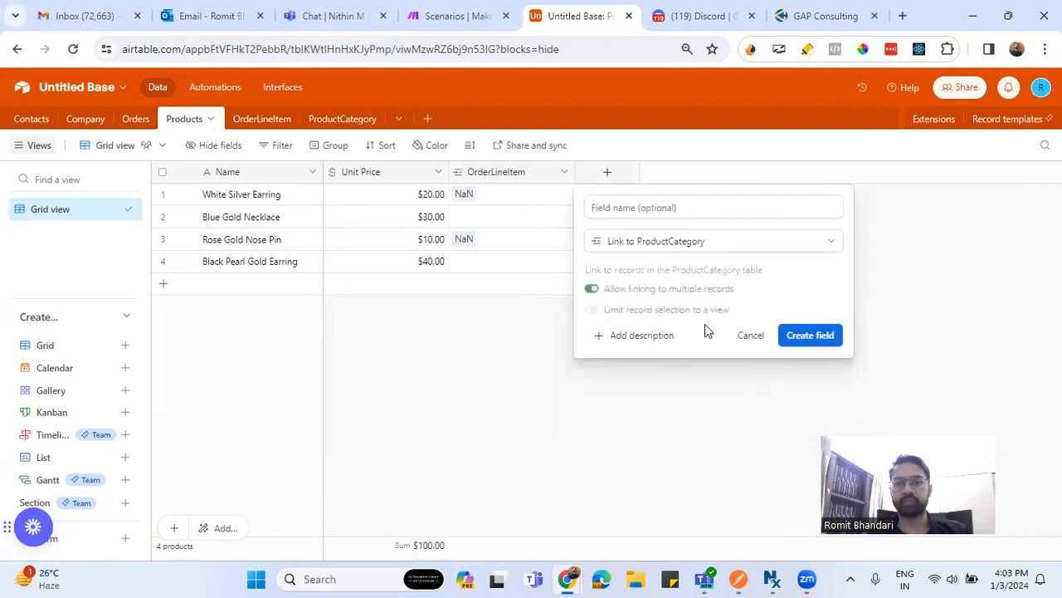
pyautogui.click(663, 291)
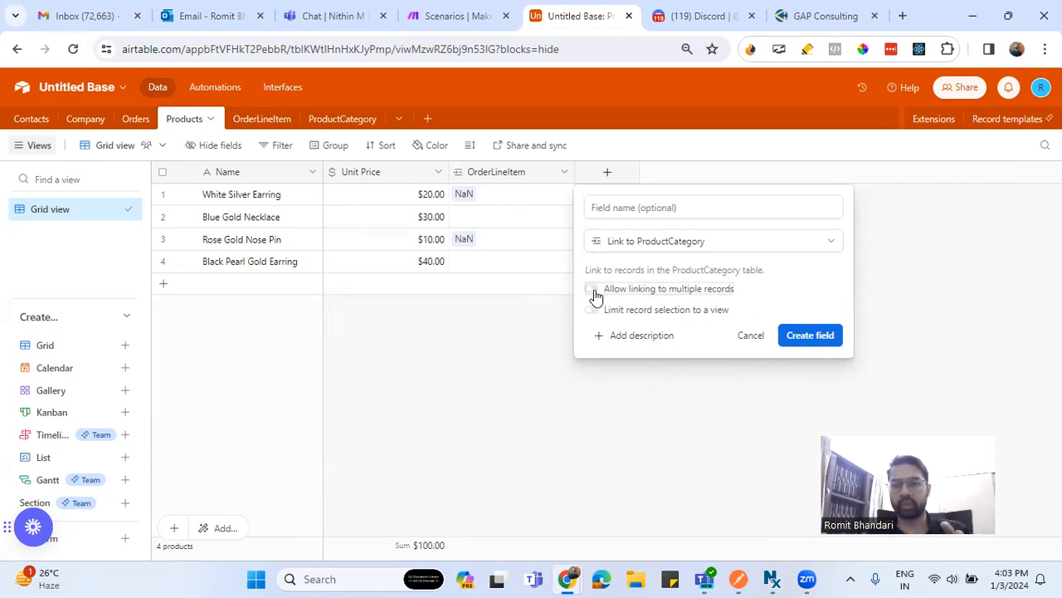
pyautogui.click(821, 340)
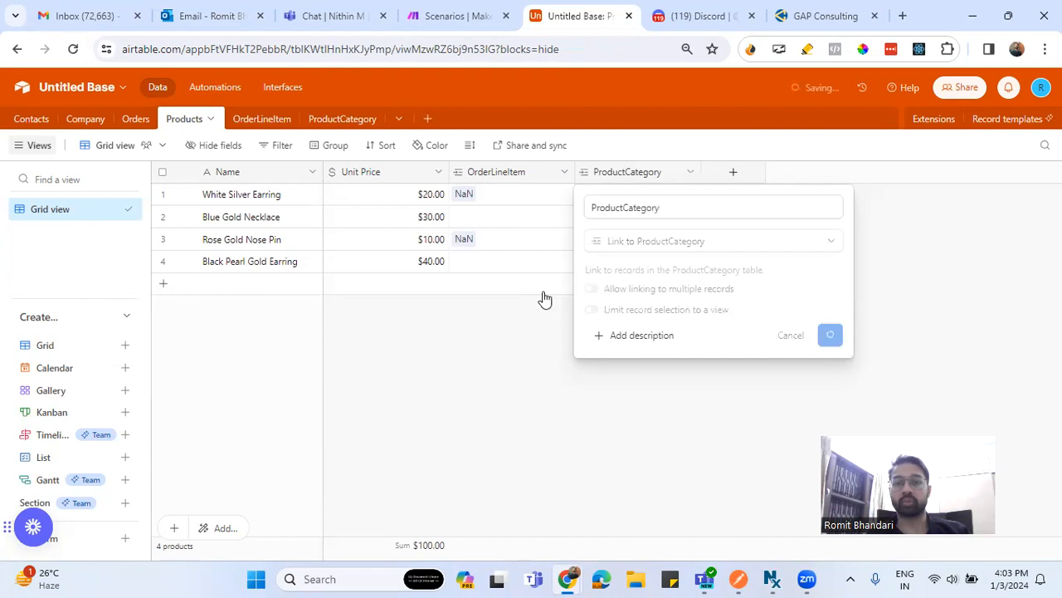
pyautogui.click(636, 498)
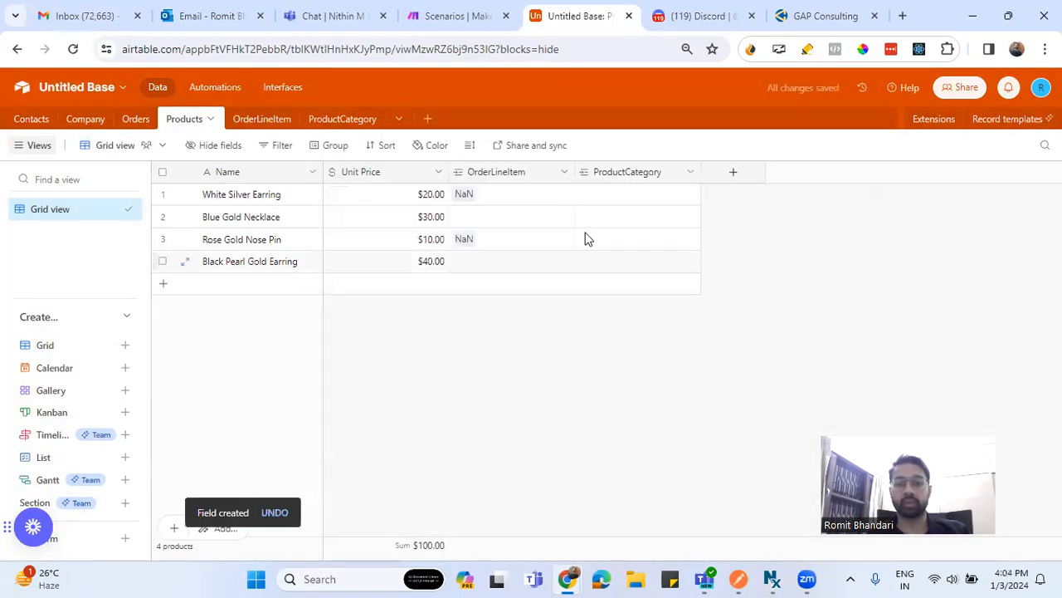
# Delete the Status, Assignee and Notes fields from the ProductCategory table
pyautogui.click(336, 122)
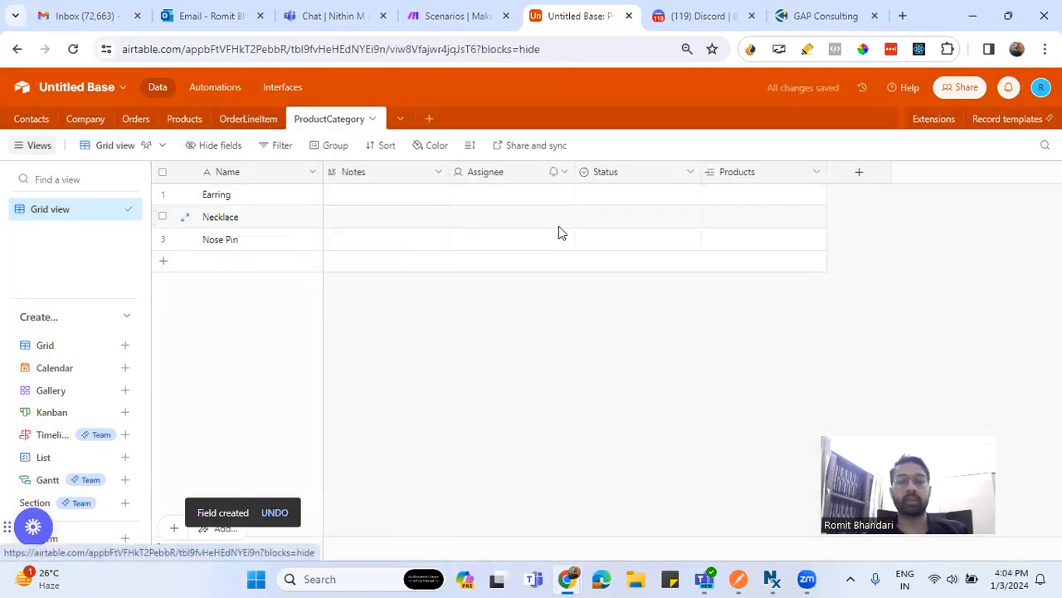
pyautogui.rightClick(592, 171)
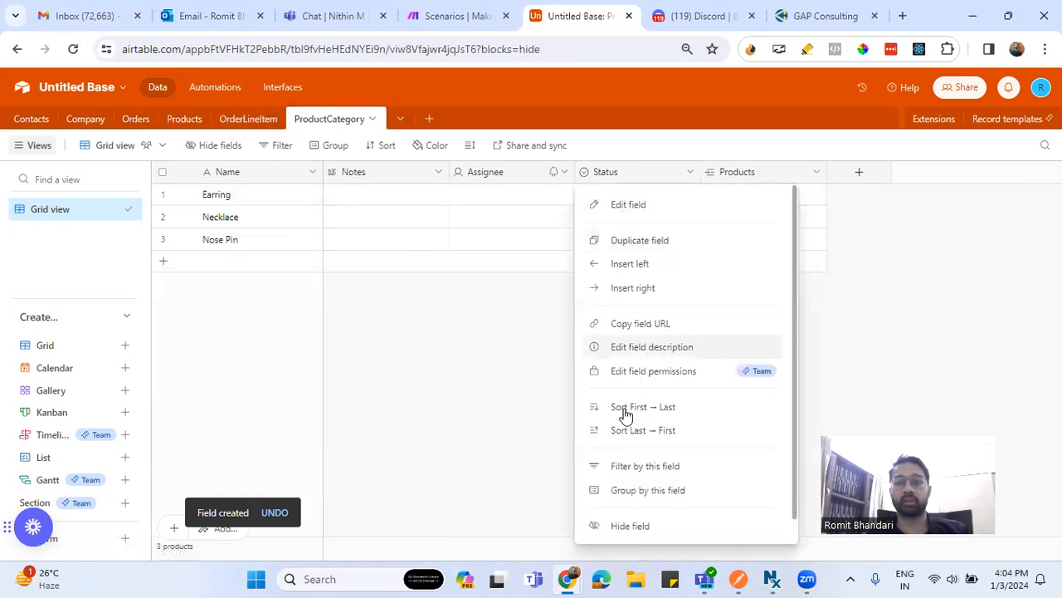
pyautogui.scroll(-1, 647, 473)
pyautogui.click(650, 521)
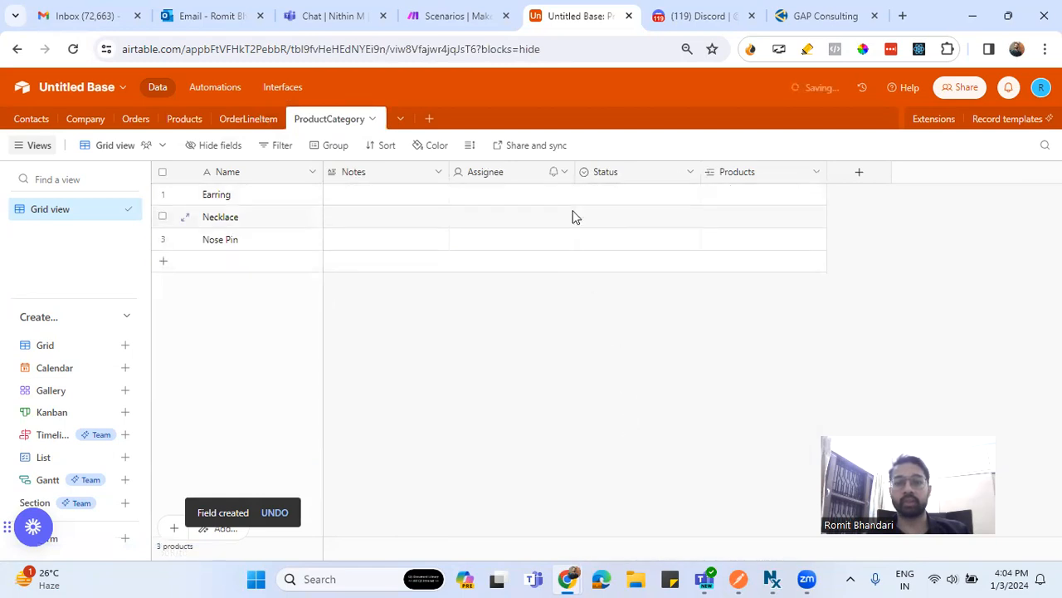
pyautogui.rightClick(516, 171)
pyautogui.scroll(-1, 514, 498)
pyautogui.click(514, 521)
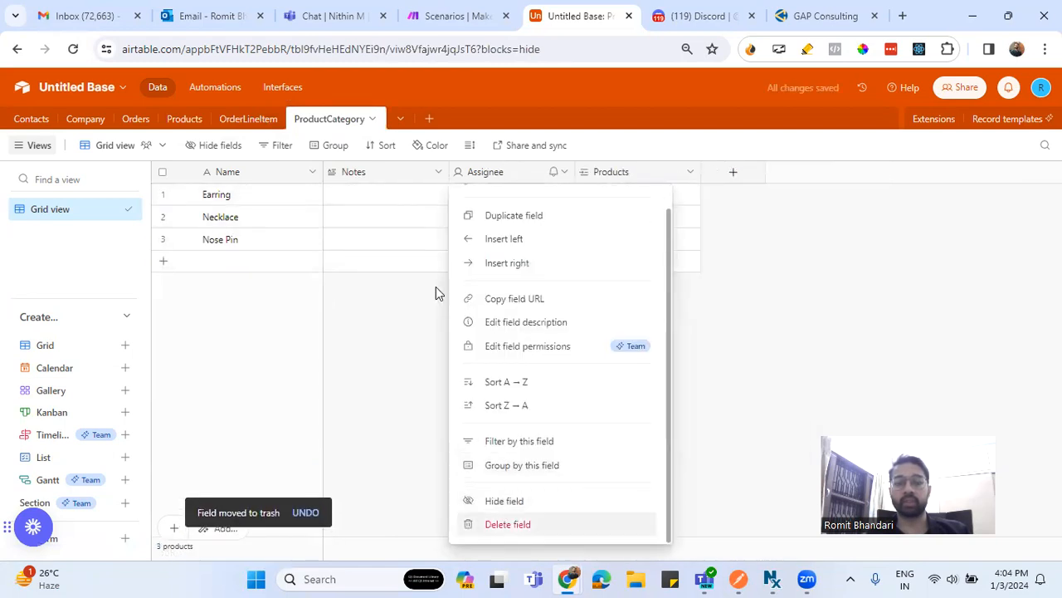
pyautogui.rightClick(368, 176)
pyautogui.scroll(-1, 410, 498)
pyautogui.click(410, 525)
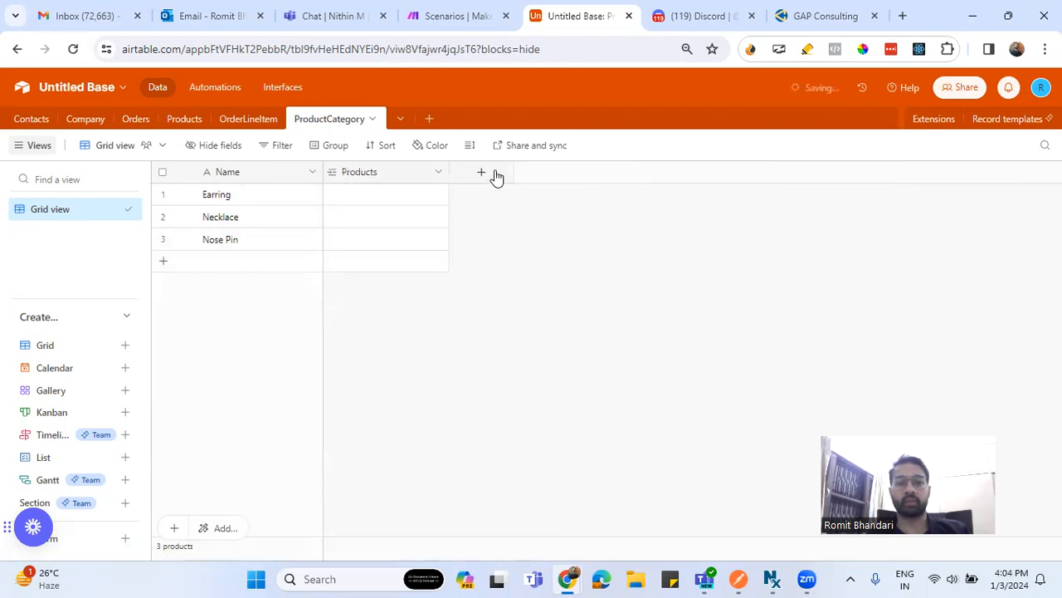
# Check the multiple-record linking option of the ProductCategory table's Products field, and return to the Products table
pyautogui.click(382, 176)
pyautogui.click(437, 174)
pyautogui.click(405, 199)
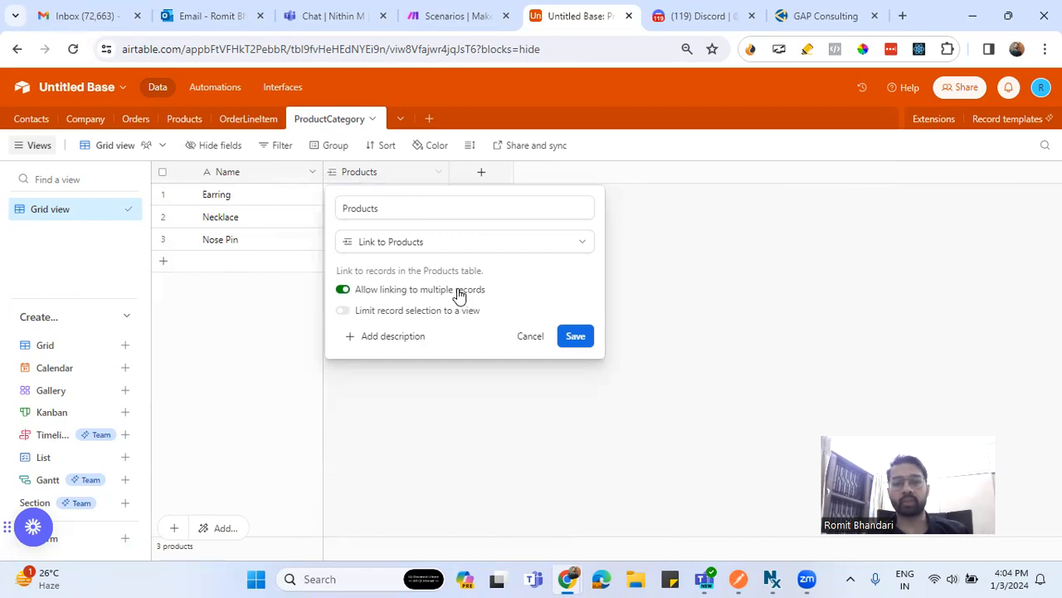
pyautogui.click(575, 335)
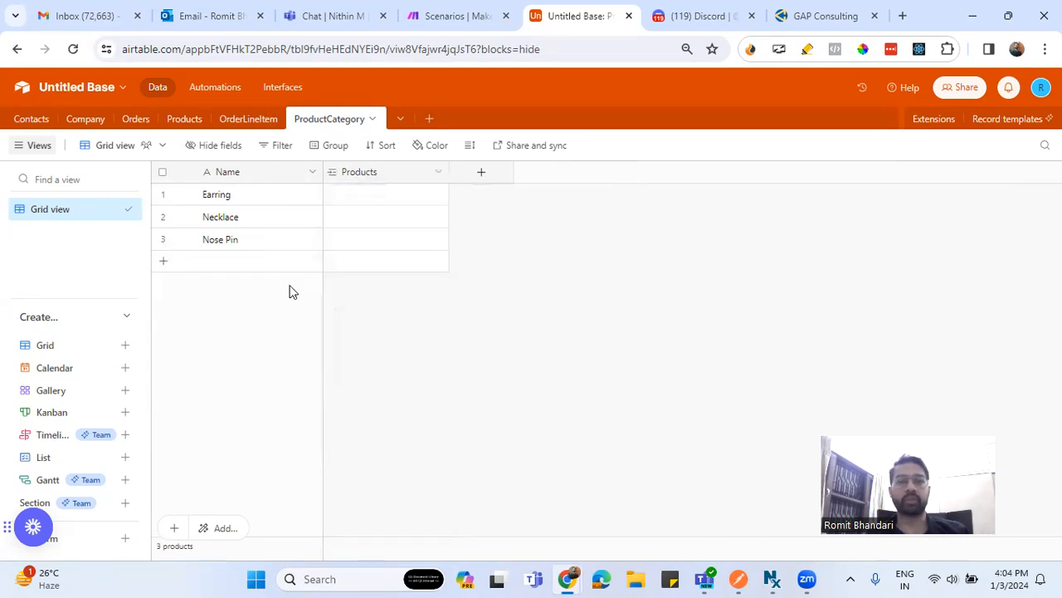
pyautogui.click(186, 121)
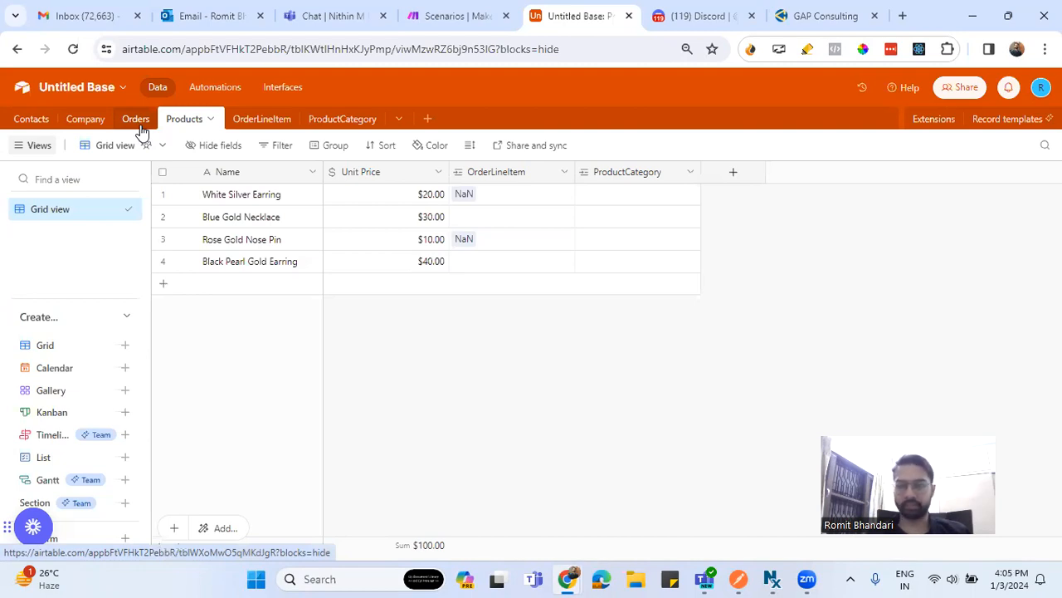
# Check whether the Orders link field in the Contacts table allows linking to multiple records
pyautogui.click(35, 120)
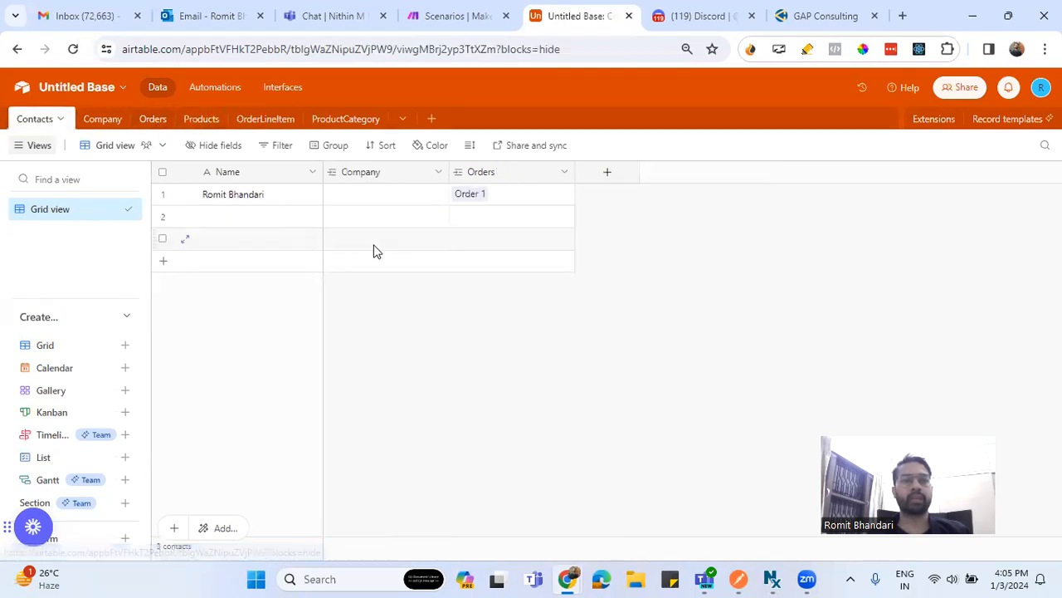
pyautogui.click(563, 171)
pyautogui.click(504, 205)
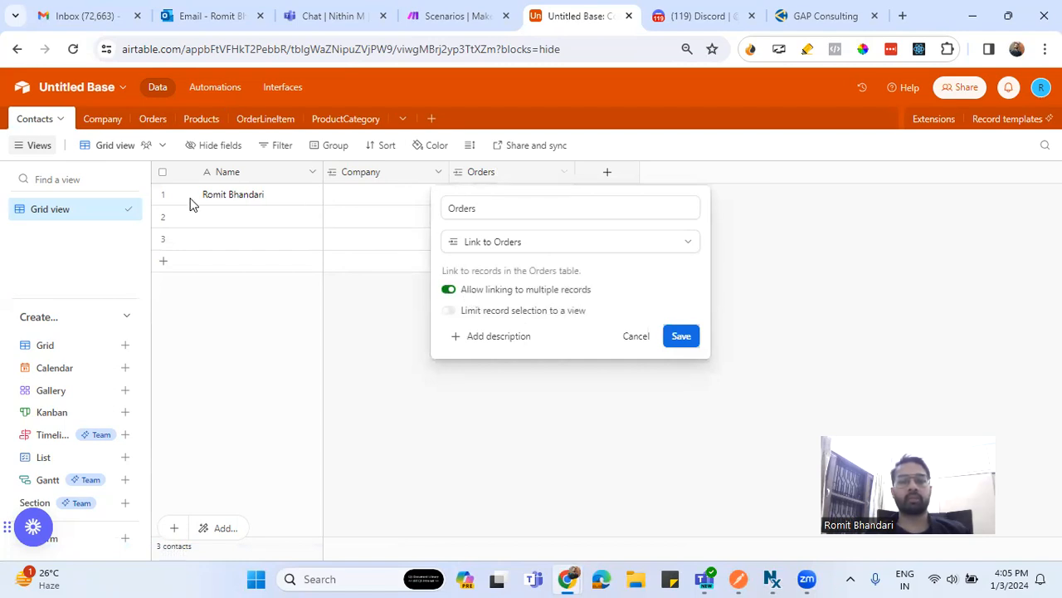
pyautogui.click(680, 336)
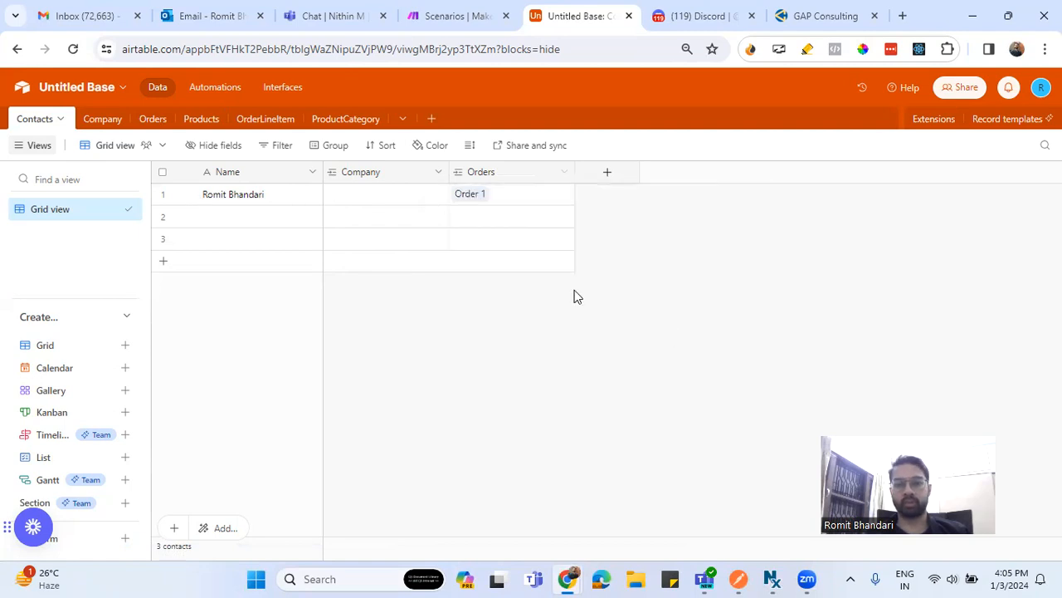
# Check whether the Contacts link field in the Company table allows linking to multiple records
pyautogui.click(103, 118)
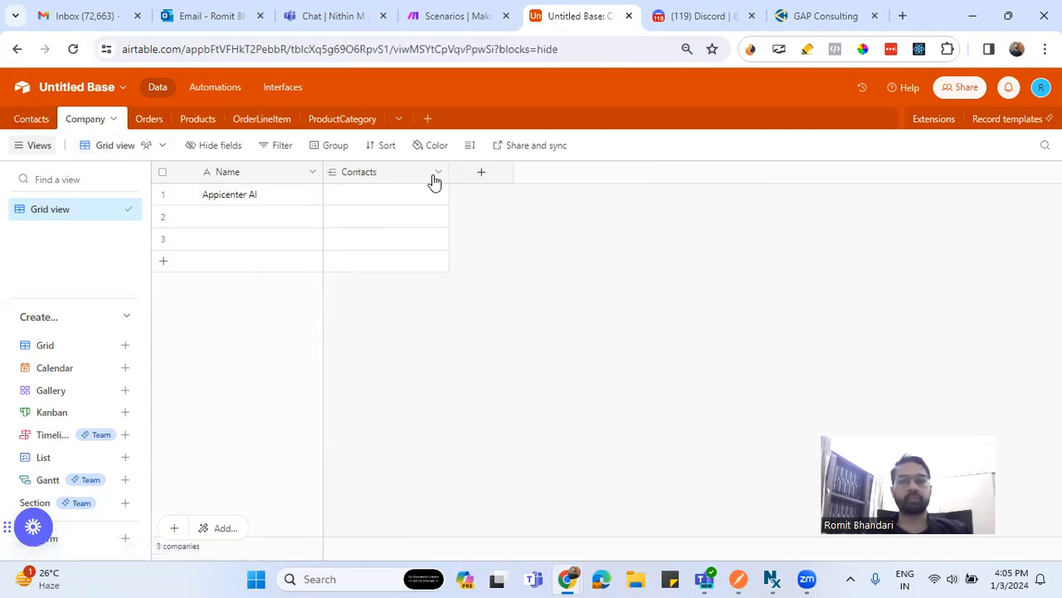
pyautogui.click(438, 177)
pyautogui.click(407, 206)
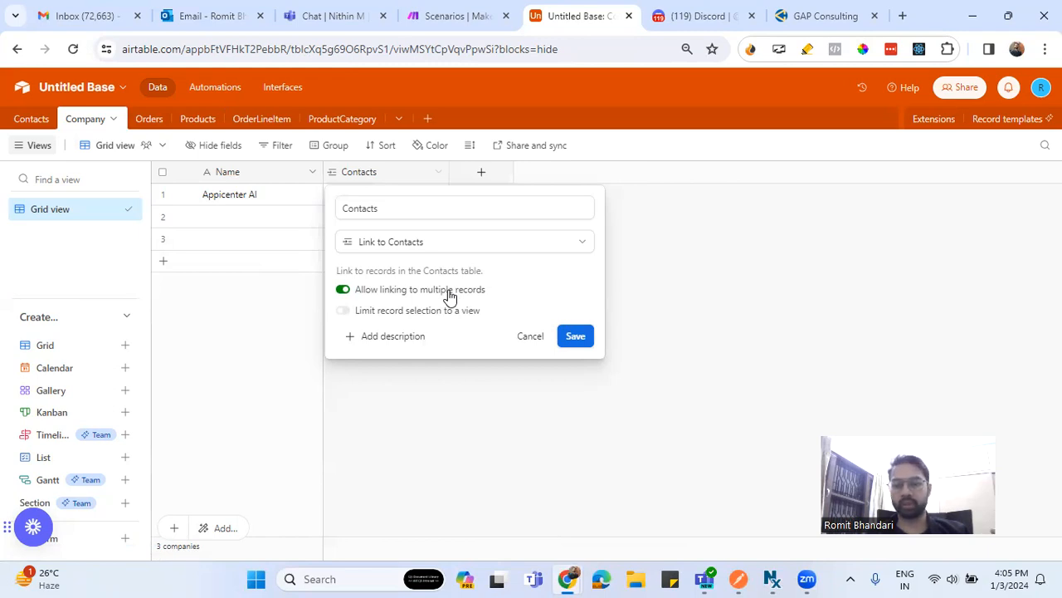
pyautogui.click(573, 338)
# Check whether the Company link field in the Contacts table allows linking to multiple records
pyautogui.click(33, 120)
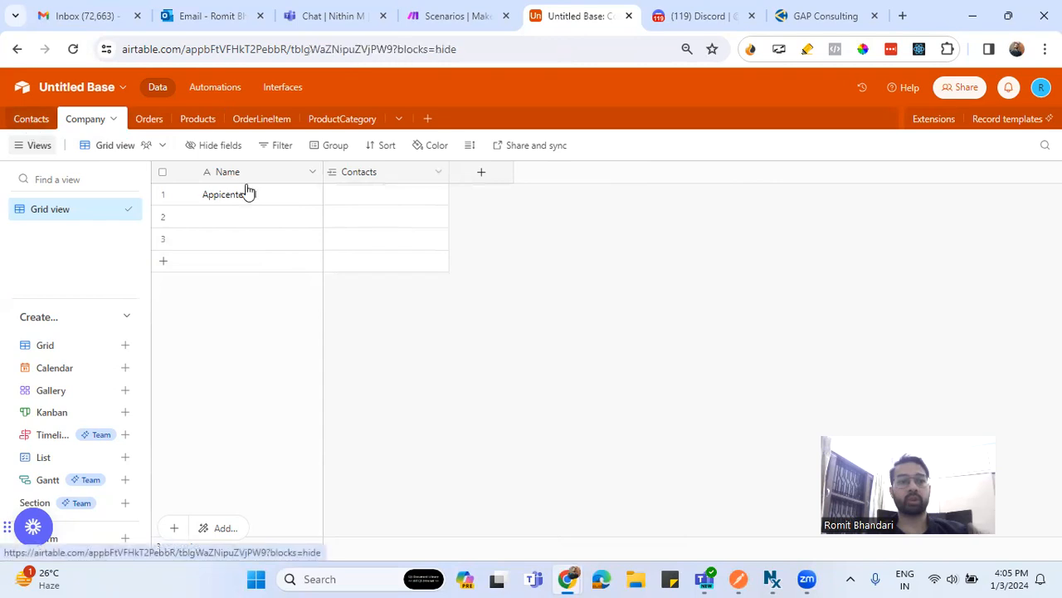
pyautogui.click(439, 173)
pyautogui.click(380, 206)
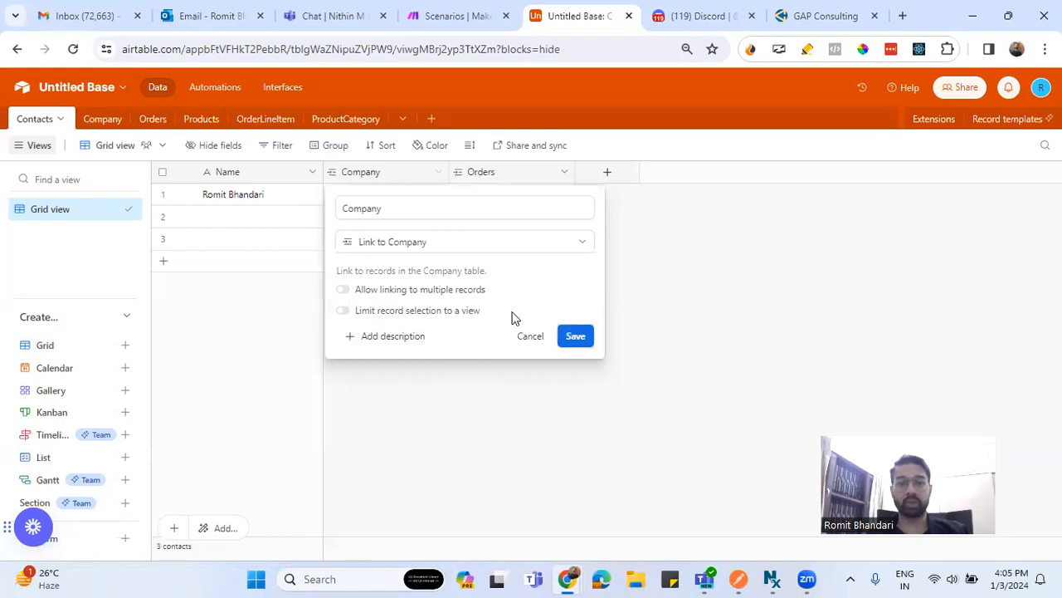
pyautogui.click(573, 335)
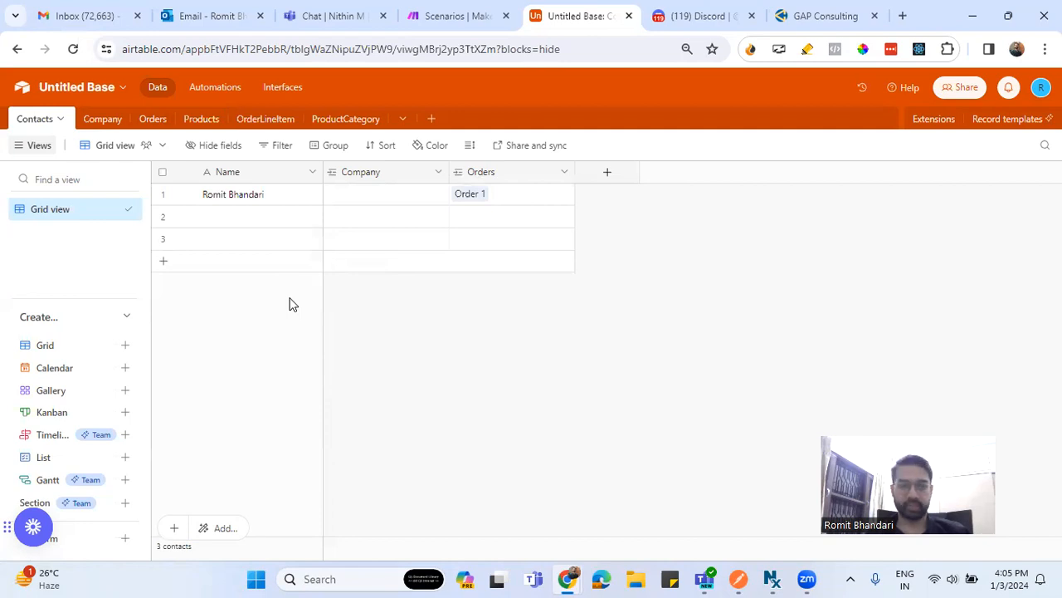
# Review the Orders, Products and OrderLineItem tables, including the field options of OrderLineItem's Name field
pyautogui.click(156, 127)
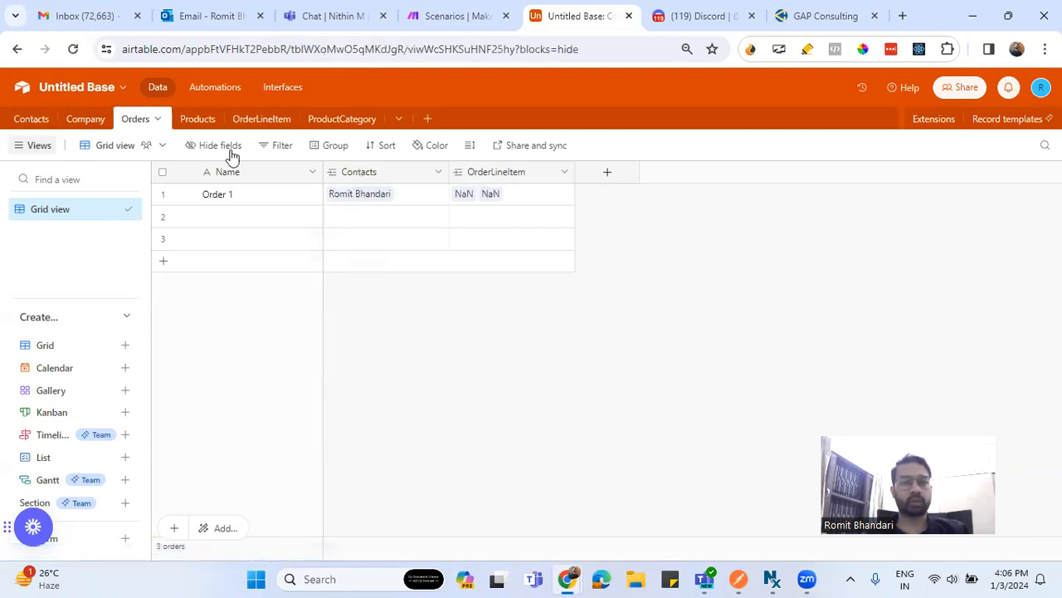
pyautogui.click(193, 120)
pyautogui.click(86, 123)
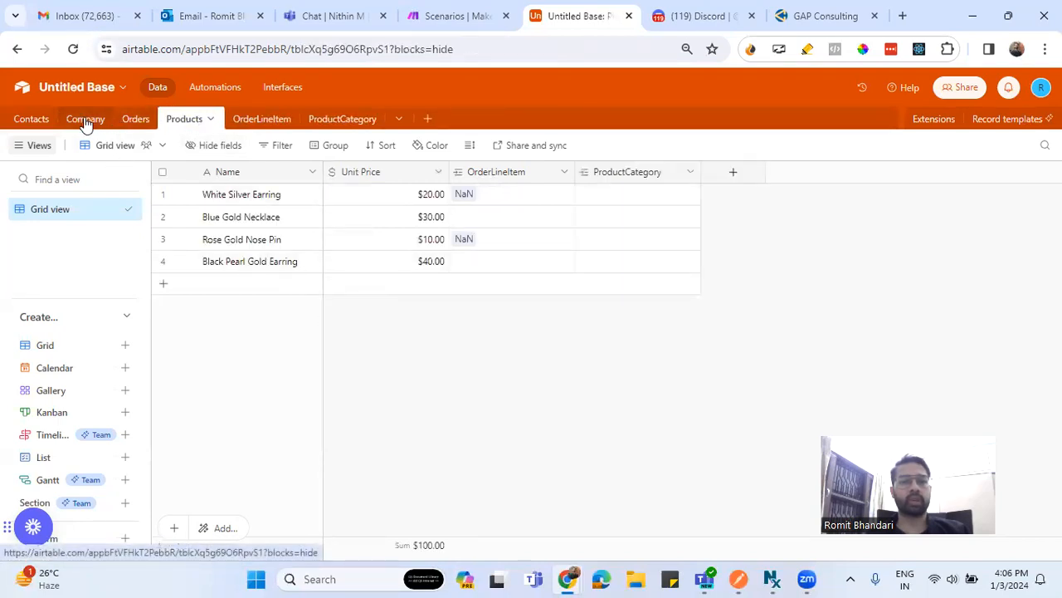
pyautogui.click(142, 124)
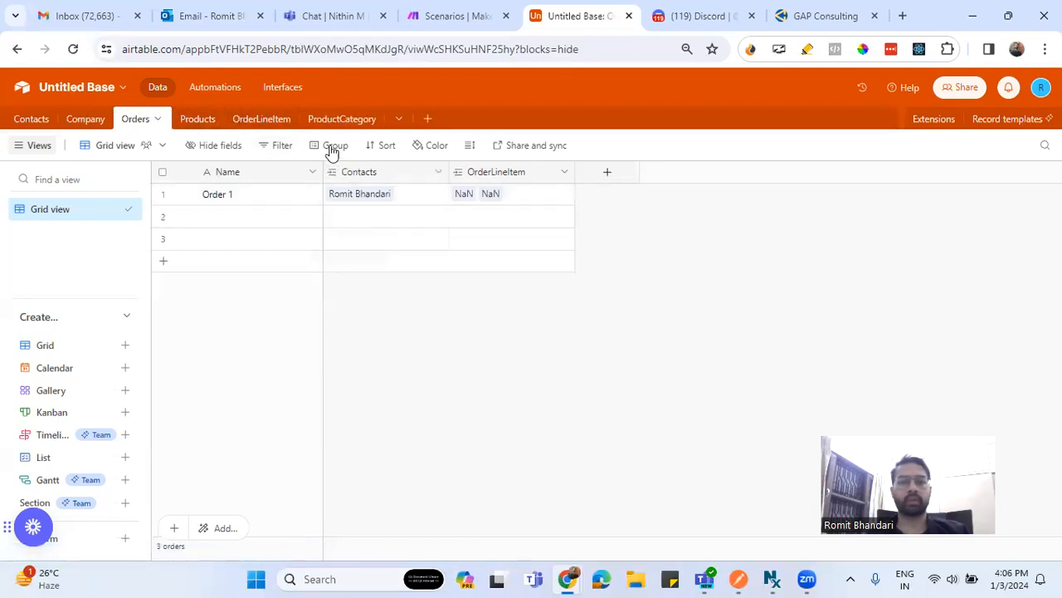
pyautogui.click(253, 124)
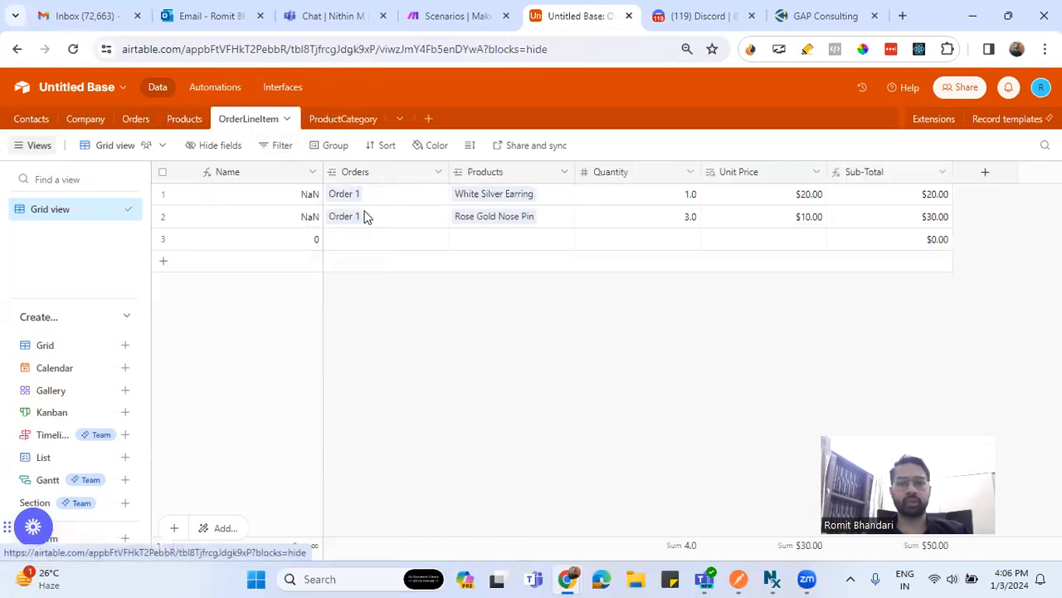
pyautogui.click(311, 173)
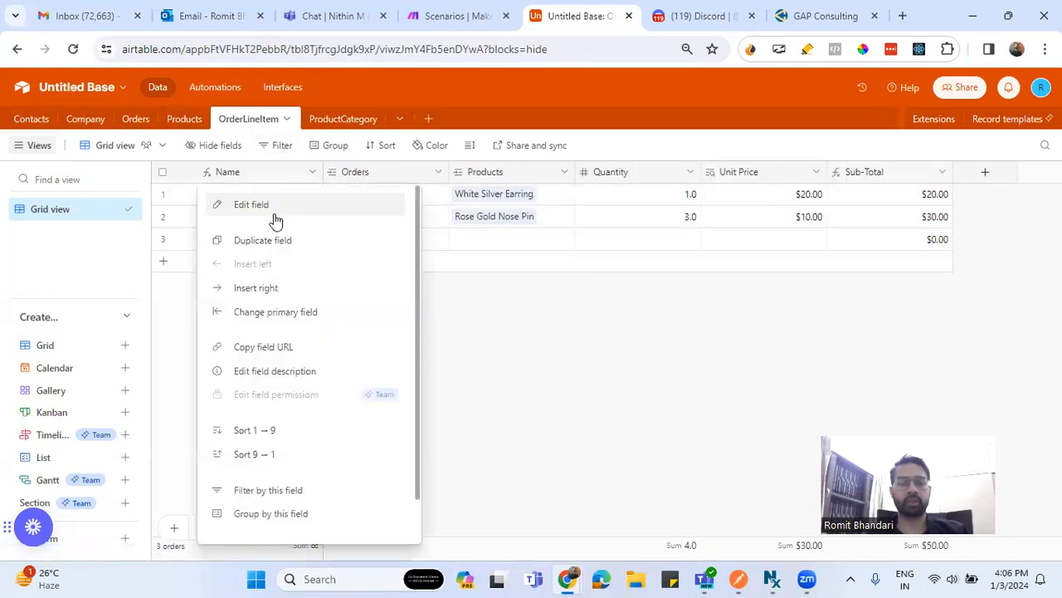
pyautogui.click(742, 356)
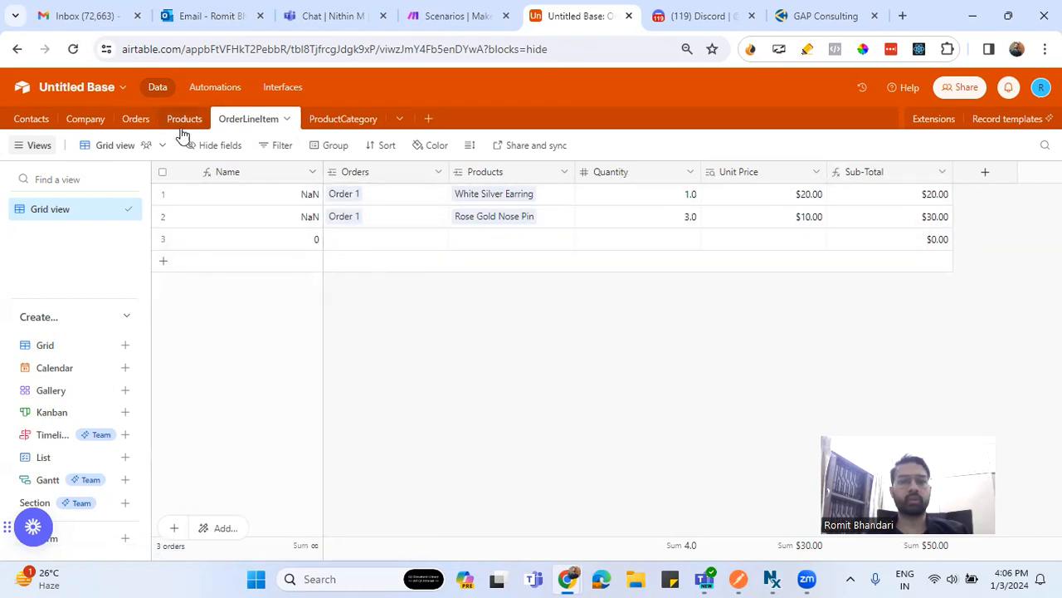
# In the Orders table, unlink both line items from Order 1's OrderLineItem field
pyautogui.click(137, 120)
pyautogui.click(515, 203)
pyautogui.click(520, 199)
pyautogui.click(481, 195)
# Edit the OrderLineItem table's Name formula, adding a hyphen to the quoted separator between Orders and Products
pyautogui.click(194, 120)
pyautogui.click(274, 129)
pyautogui.click(312, 172)
pyautogui.click(280, 205)
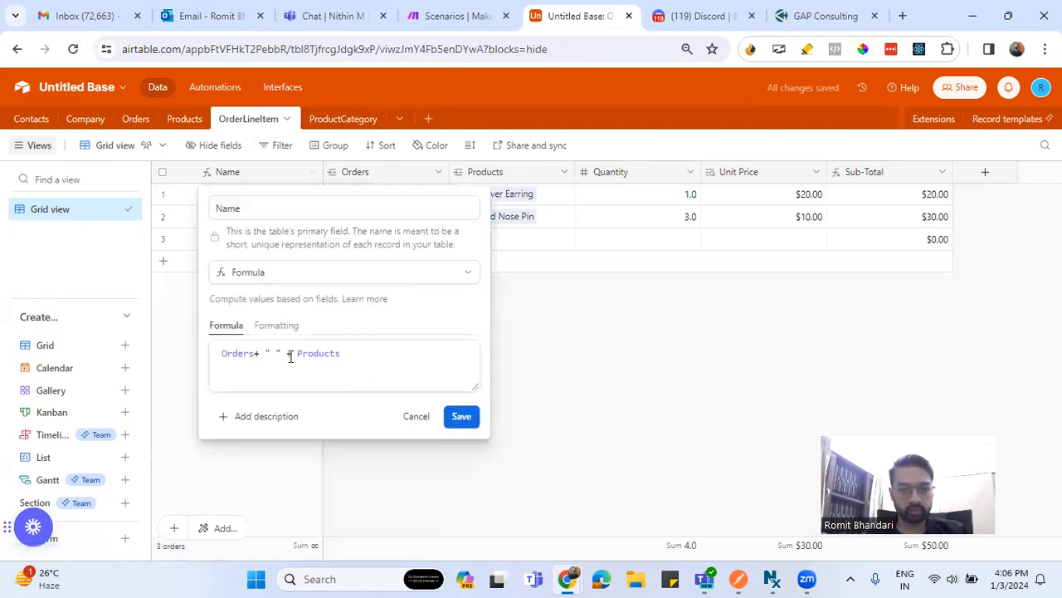
pyautogui.click(238, 350)
pyautogui.click(340, 352)
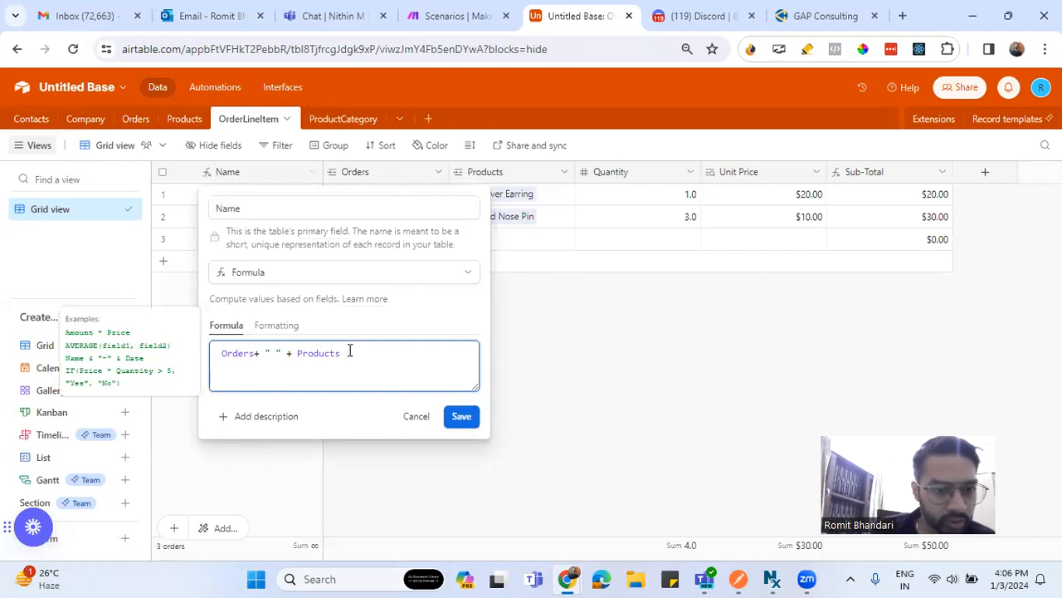
pyautogui.click(300, 356)
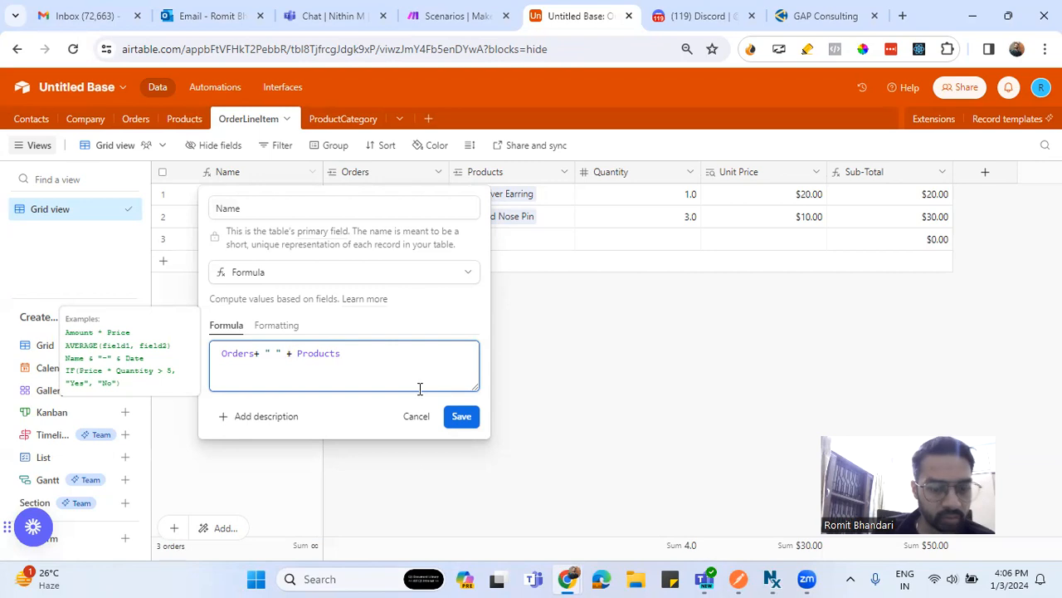
pyautogui.press('Left')
pyautogui.press('Left')
pyautogui.press('Left')
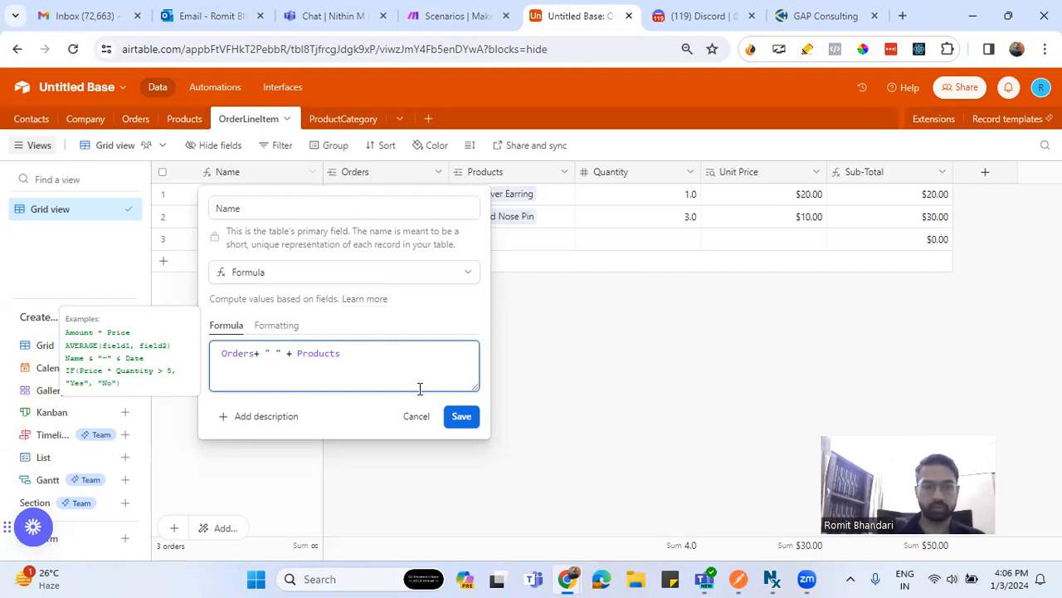
pyautogui.write('-')
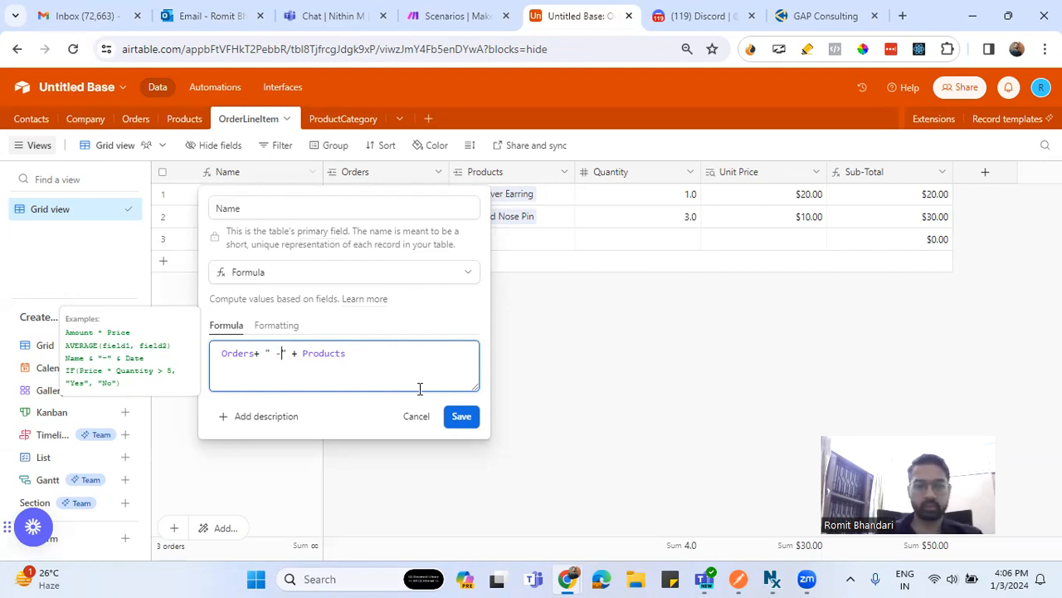
# Remove the plus operators on both sides of the " - " separator and try to save the Name formula
pyautogui.press('Left')
pyautogui.press('Left')
pyautogui.press('Left')
pyautogui.press('Left')
pyautogui.press('Left')
pyautogui.press('BackSpace')
pyautogui.click(302, 354)
pyautogui.press('BackSpace')
pyautogui.press('BackSpace')
pyautogui.click(440, 416)
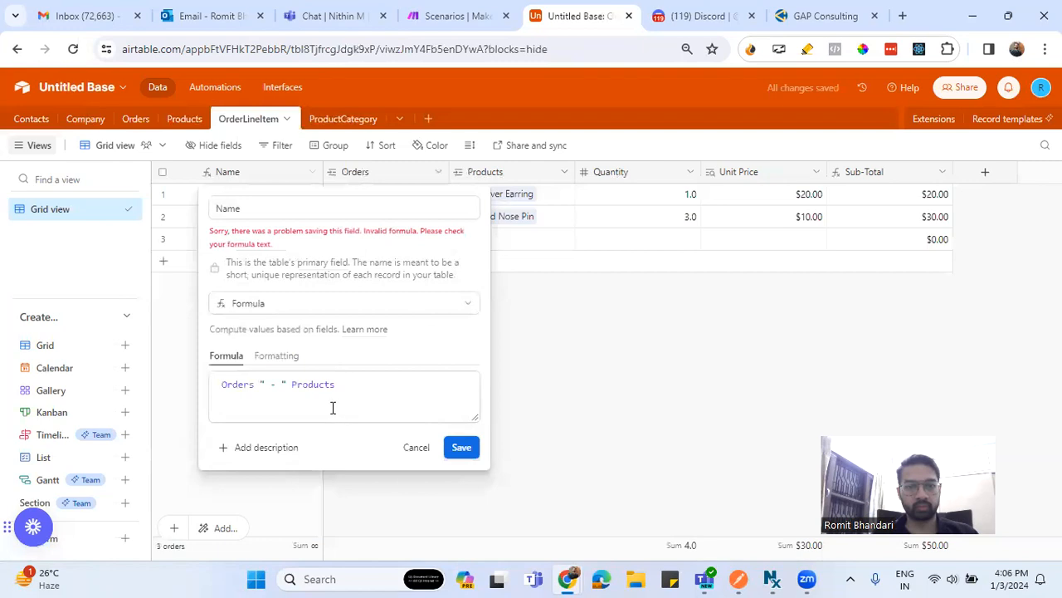
# Wrap the whole Name formula in the CONCATENATE function with a closing parenthesis
pyautogui.click(256, 383)
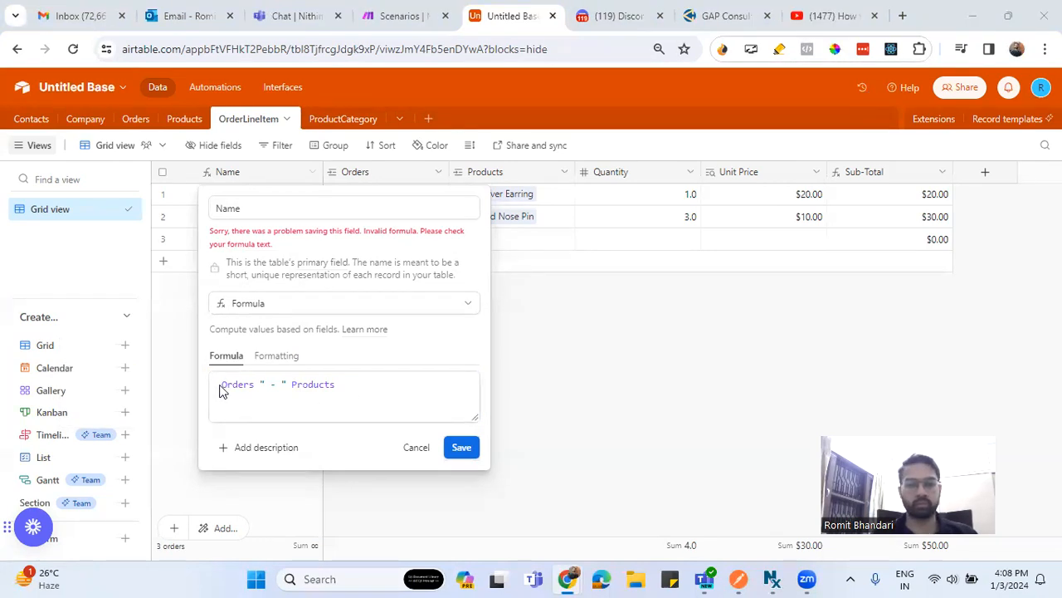
pyautogui.click(220, 391)
pyautogui.write('Con')
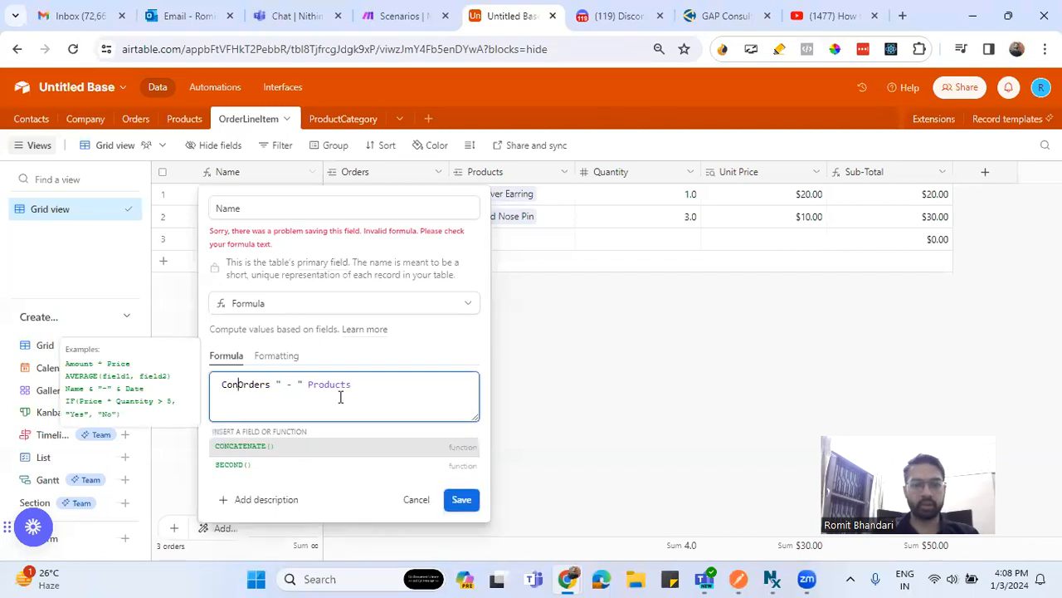
pyautogui.click(265, 450)
pyautogui.click(410, 385)
pyautogui.write(')')
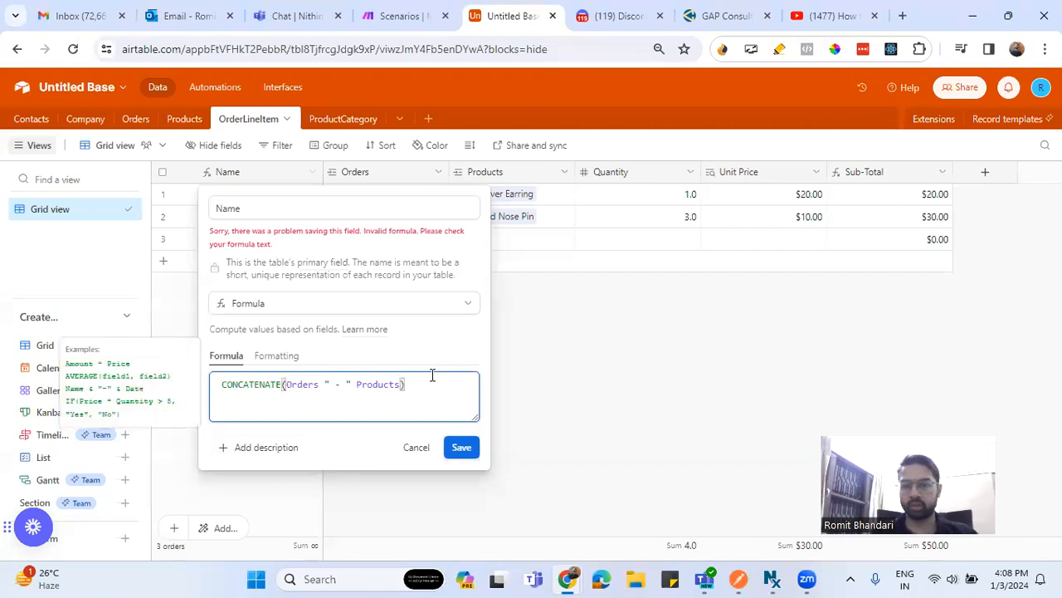
# Separate the arguments with commas so the formula reads CONCATENATE(Orders, " - ", Products), then save and confirm the field change
pyautogui.press('Left')
pyautogui.press('Left')
pyautogui.press('Left')
pyautogui.press('Left')
pyautogui.press('Left')
pyautogui.press('Left')
pyautogui.press('Left')
pyautogui.press('Left')
pyautogui.press('Left')
pyautogui.press('Left')
pyautogui.press('Left')
pyautogui.press('Left')
pyautogui.press('Left')
pyautogui.press('Left')
pyautogui.press('Left')
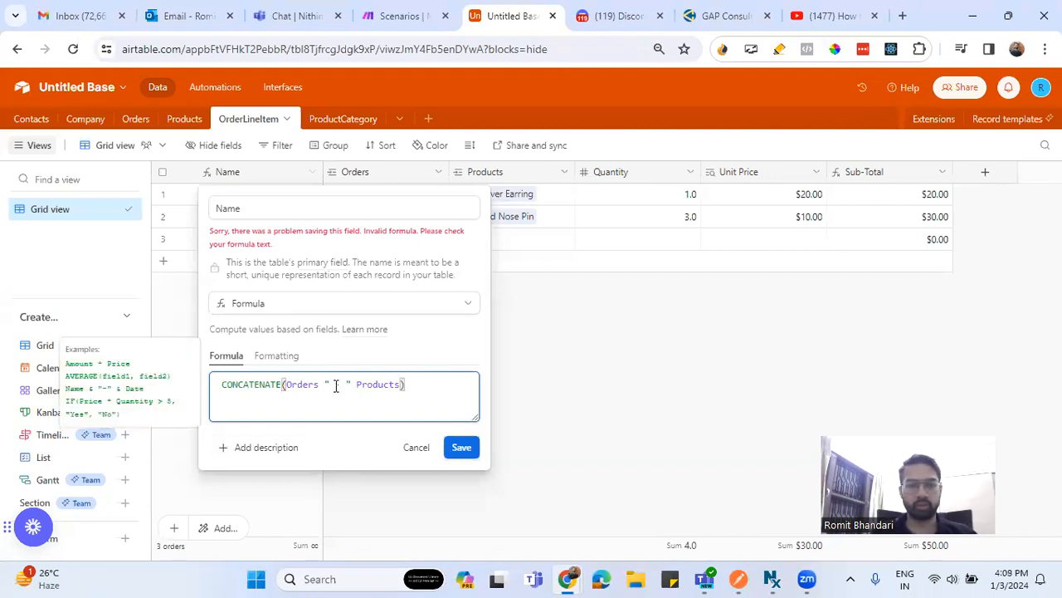
pyautogui.click(417, 384)
pyautogui.write(',')
pyautogui.click(355, 384)
pyautogui.write(',')
pyautogui.click(322, 385)
pyautogui.write(',')
pyautogui.click(427, 384)
pyautogui.press('BackSpace')
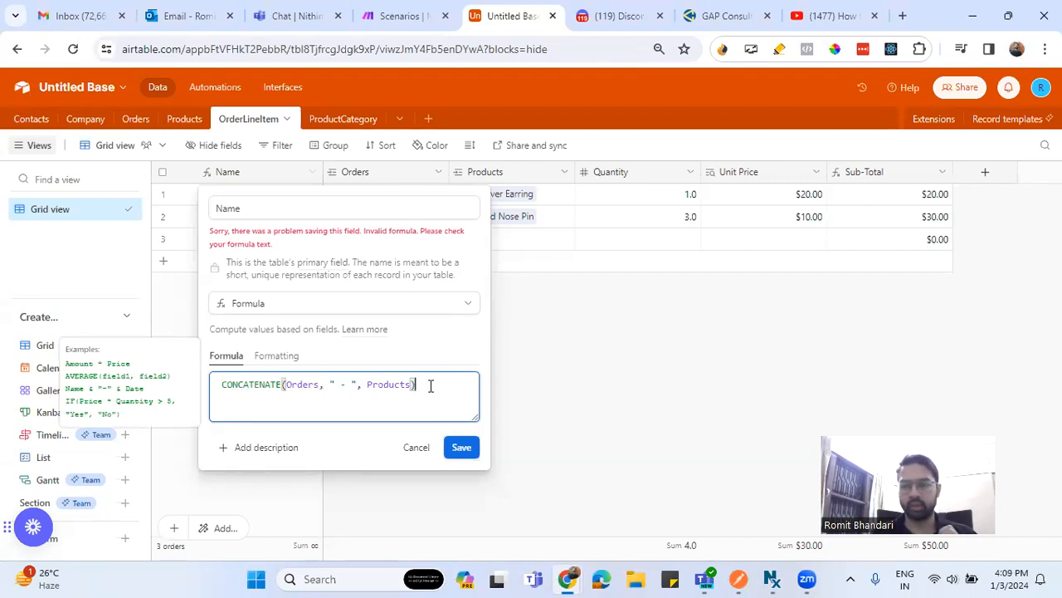
pyautogui.click(462, 447)
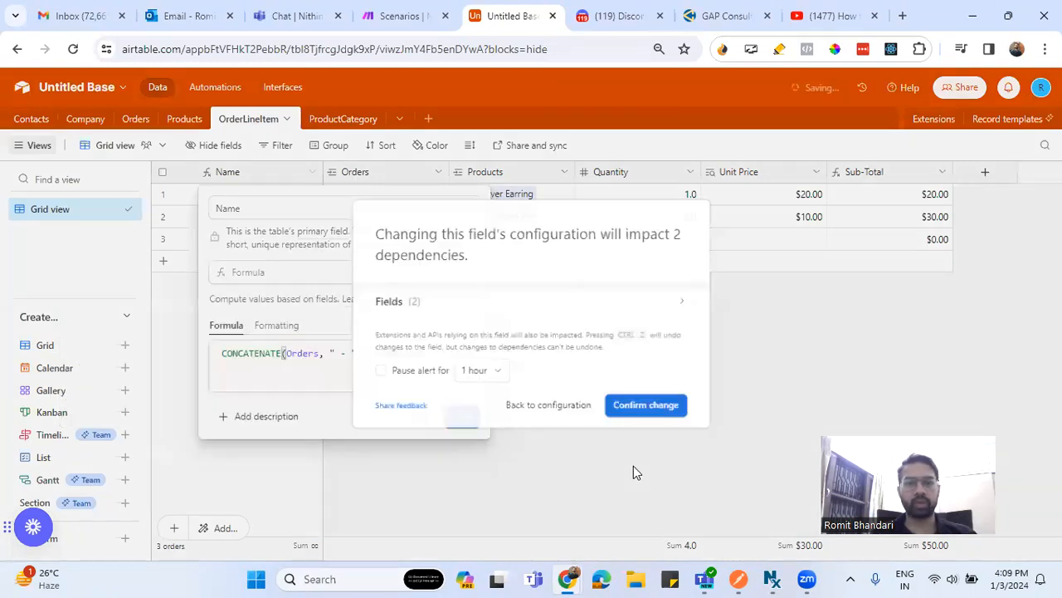
pyautogui.click(645, 406)
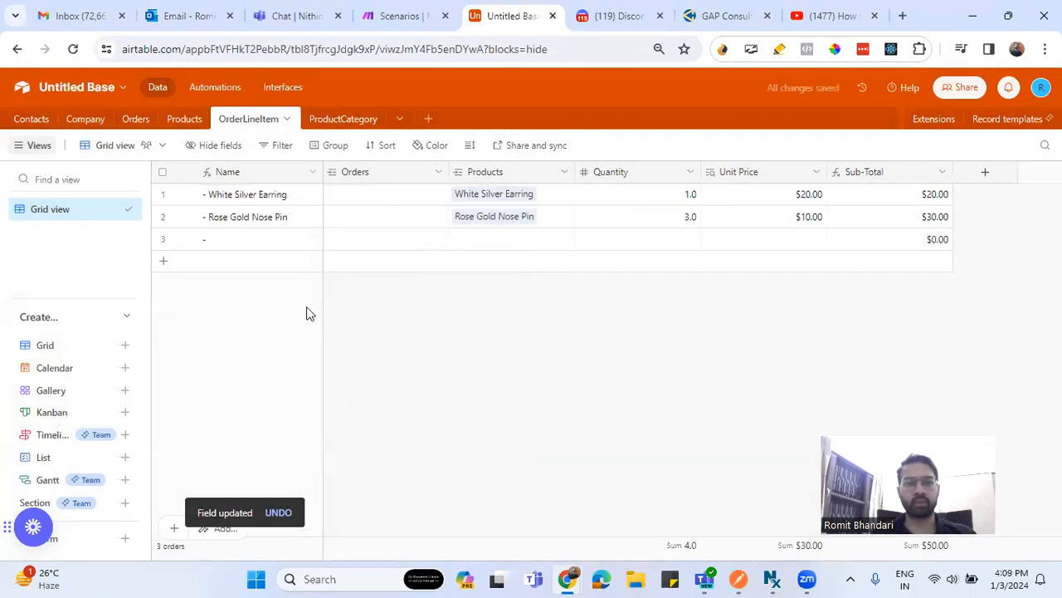
# Link Order 1 to the White Silver Earring and Rose Gold Nose Pin line items in the Orders field
pyautogui.click(395, 197)
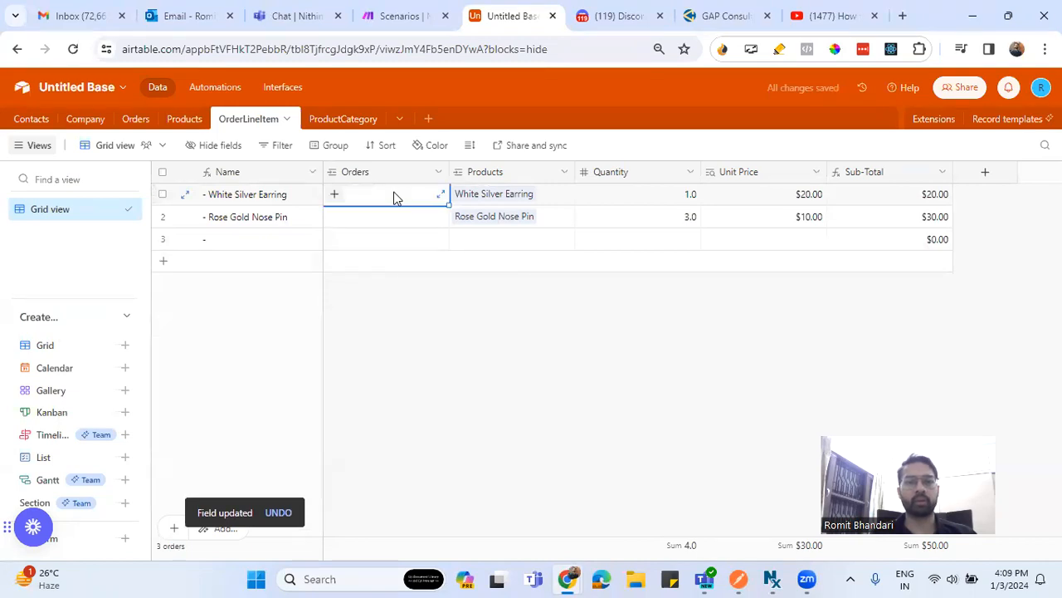
pyautogui.click(336, 197)
pyautogui.click(188, 178)
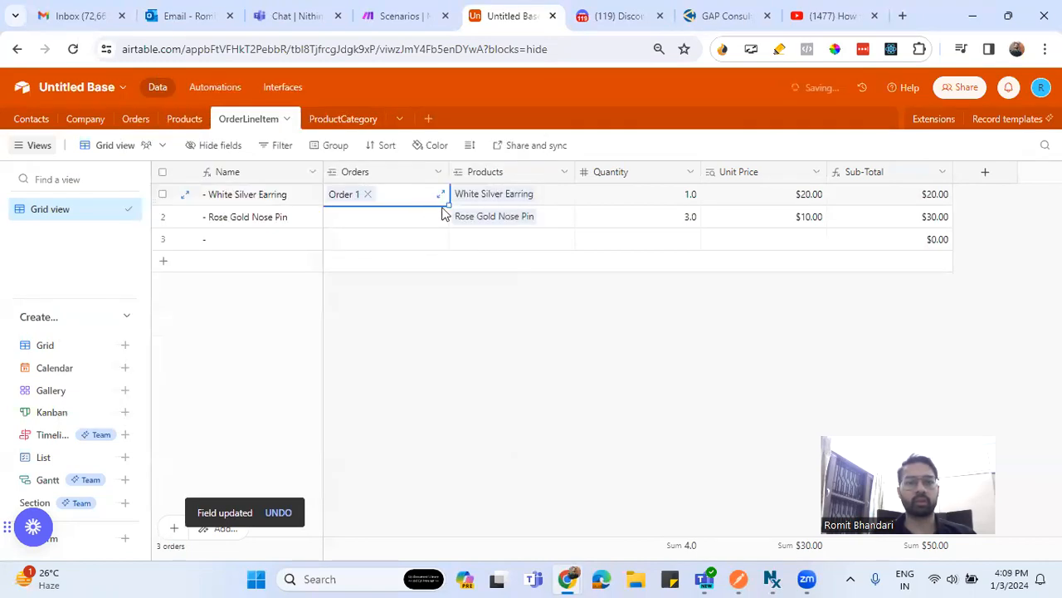
pyautogui.click(361, 224)
pyautogui.click(335, 217)
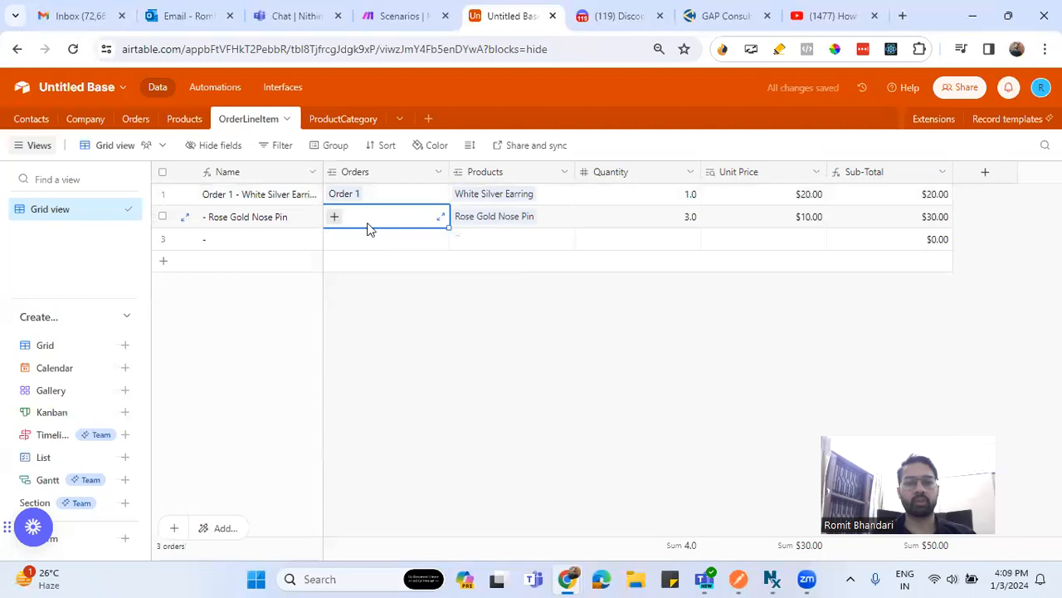
pyautogui.click(178, 168)
pyautogui.click(494, 325)
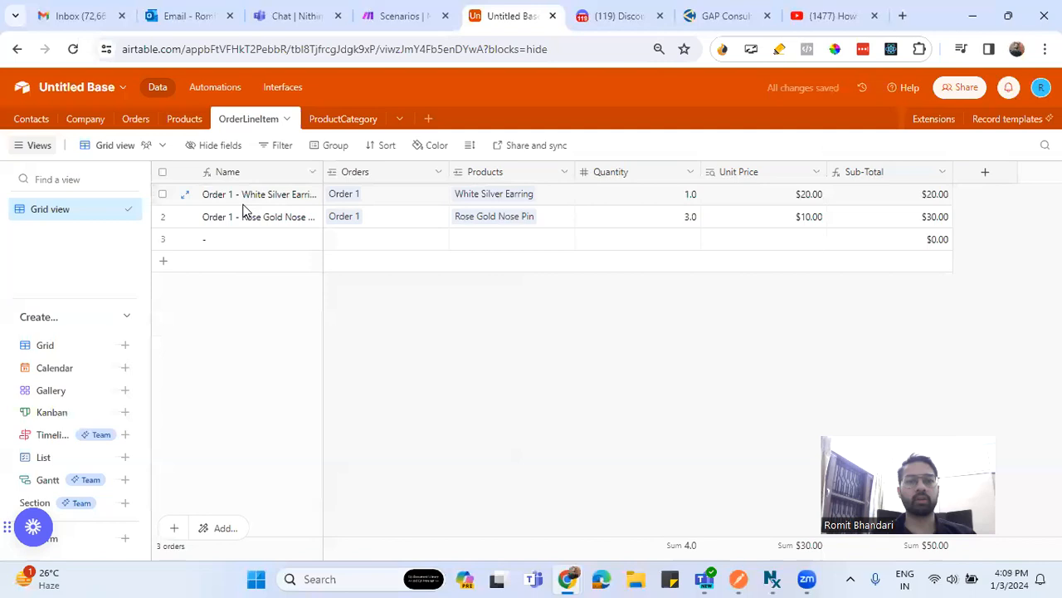
pyautogui.click(221, 243)
pyautogui.click(221, 243)
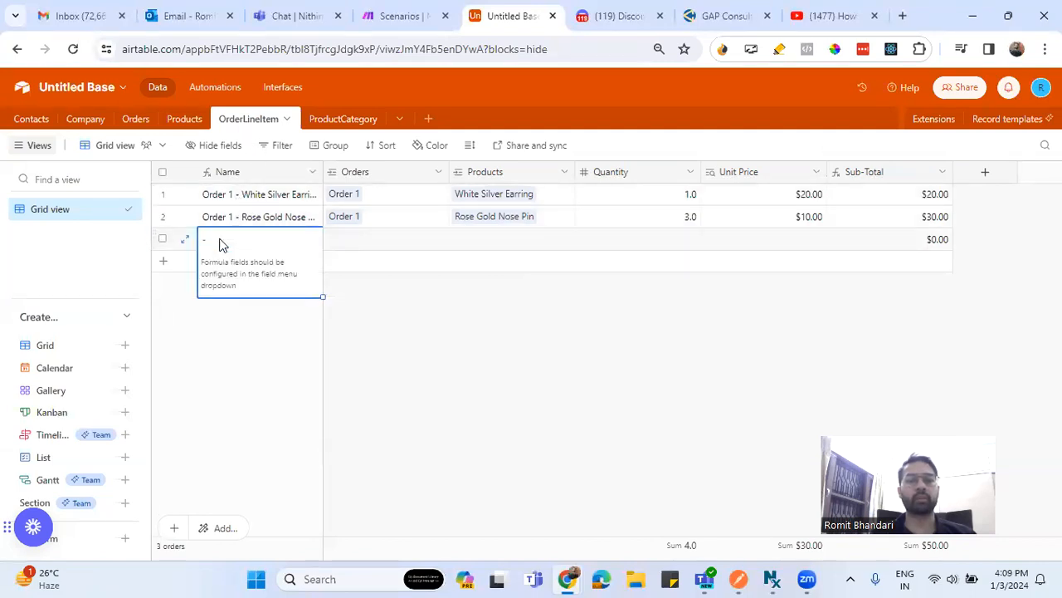
# In the Orders table, widen the OrderLineItem column and start a new Rollup field named Total
pyautogui.click(136, 123)
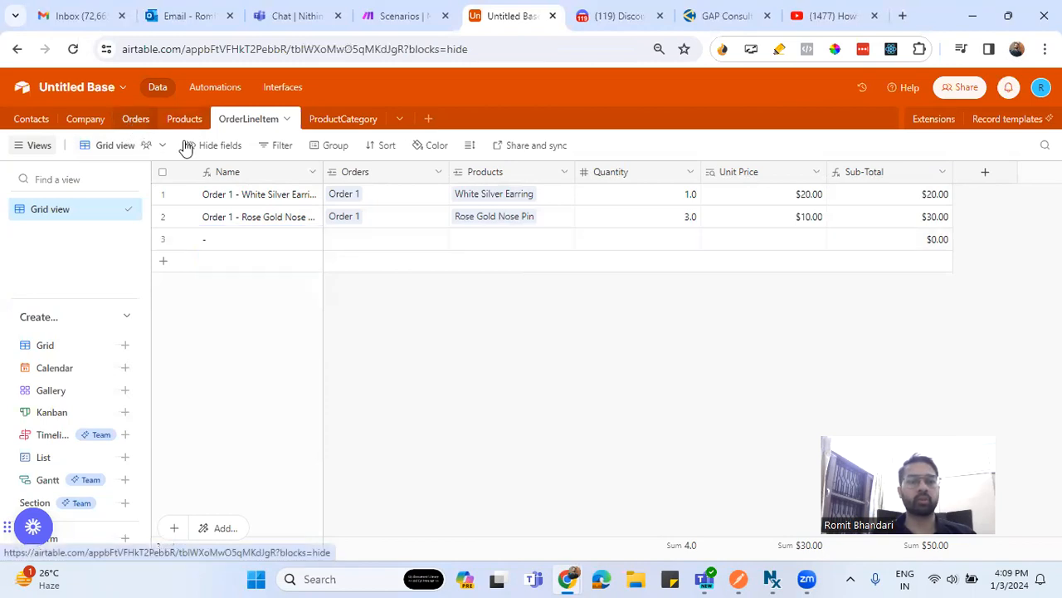
pyautogui.moveTo(575, 176); pyautogui.dragTo(659, 191)
pyautogui.click(686, 172)
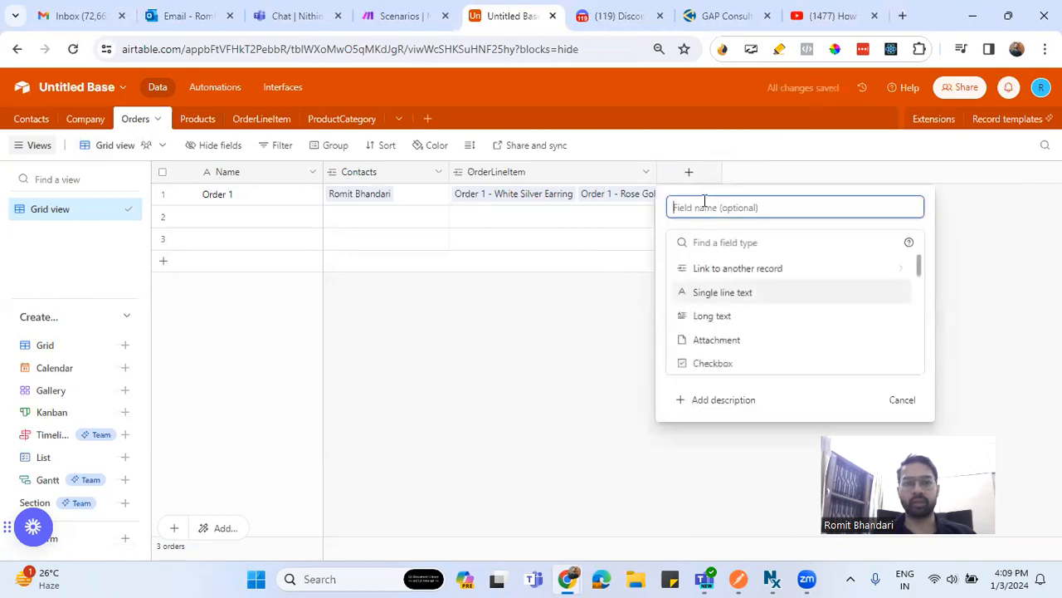
pyautogui.write('Total')
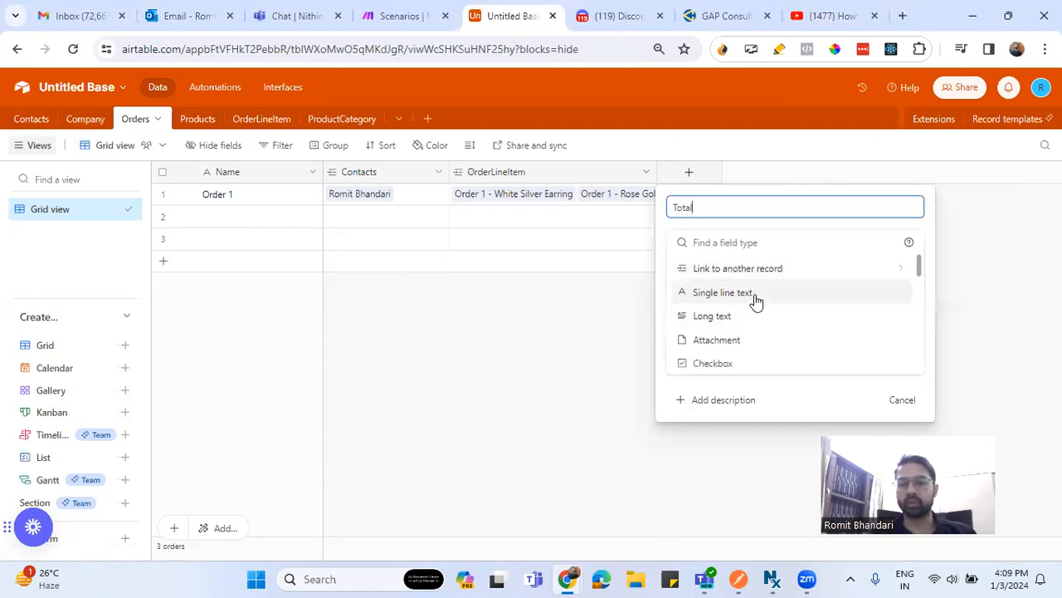
pyautogui.click(754, 243)
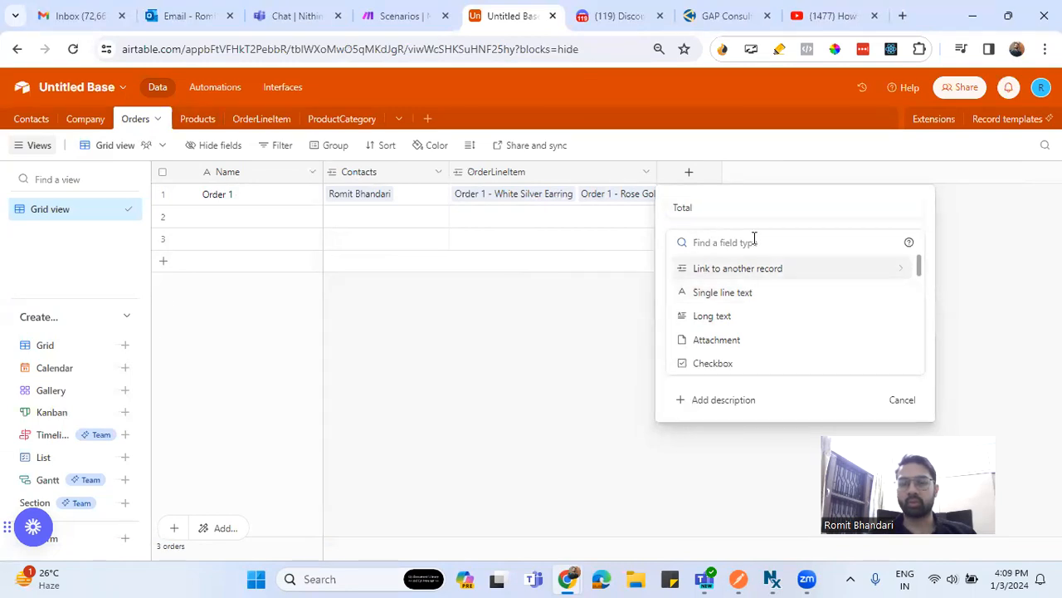
pyautogui.write('Roll')
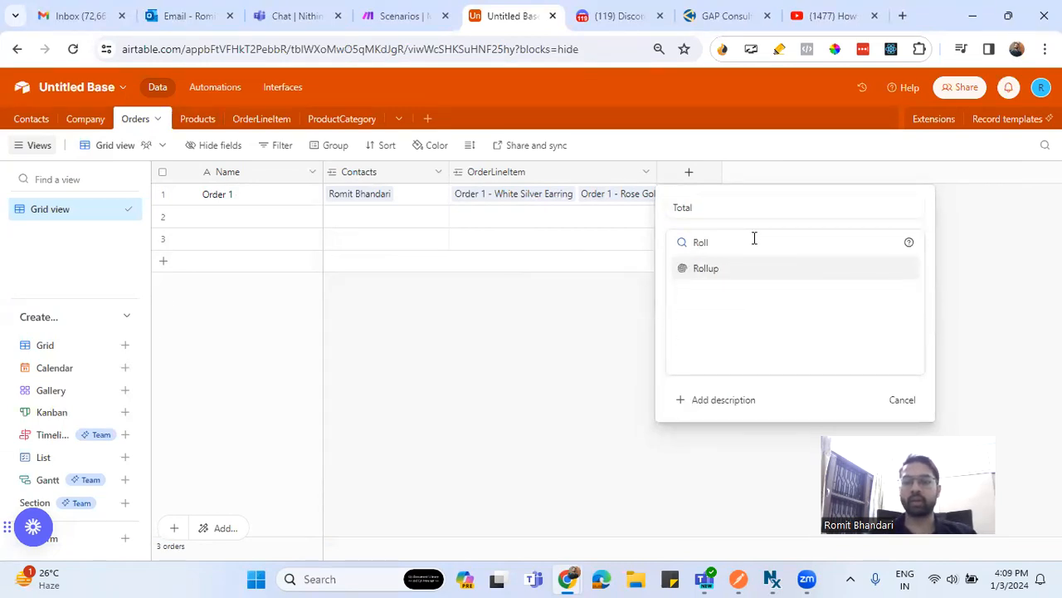
pyautogui.click(722, 271)
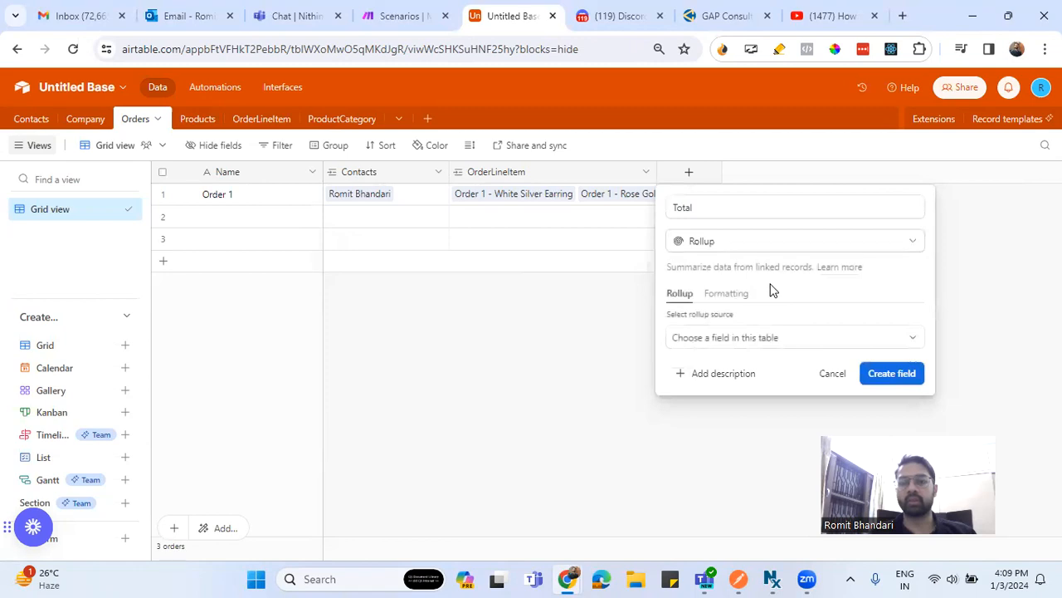
# Create the Total rollup from OrderLineItem's Sub-Total field using SUM(values), and return to the OrderLineItem table
pyautogui.click(771, 338)
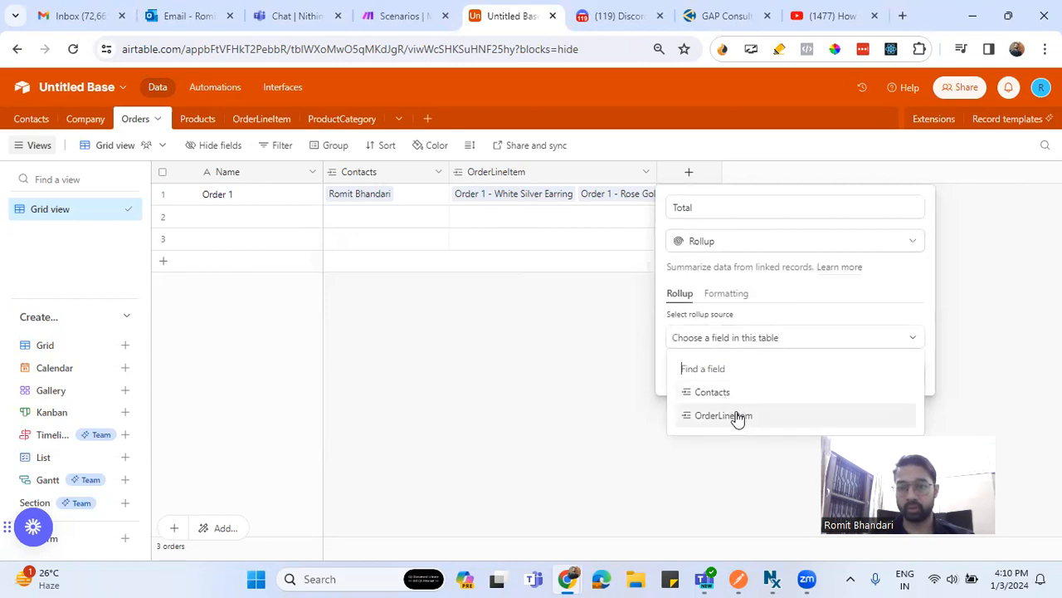
pyautogui.click(737, 418)
pyautogui.click(767, 340)
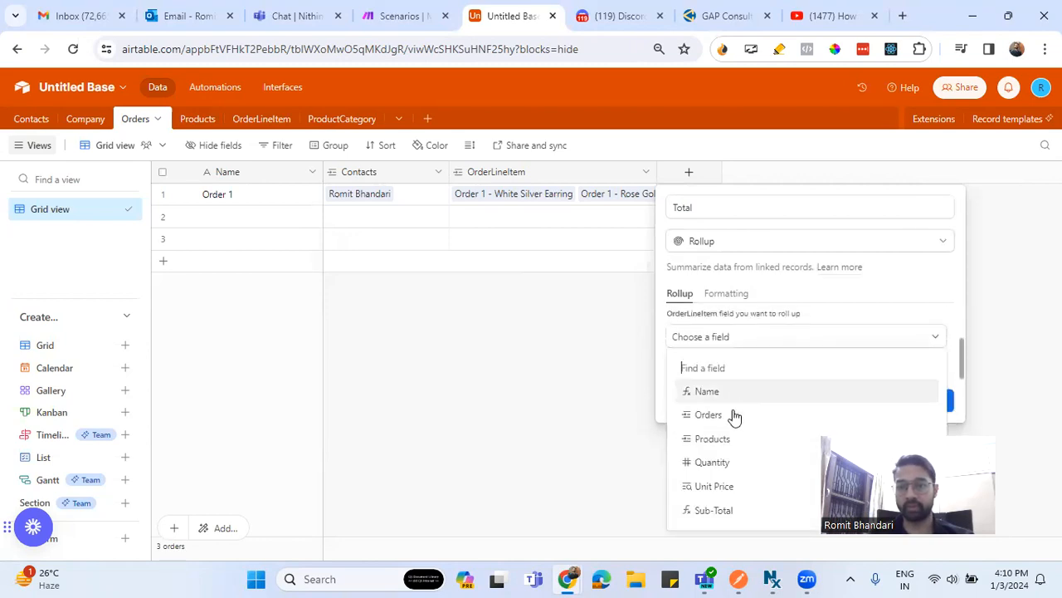
pyautogui.click(737, 509)
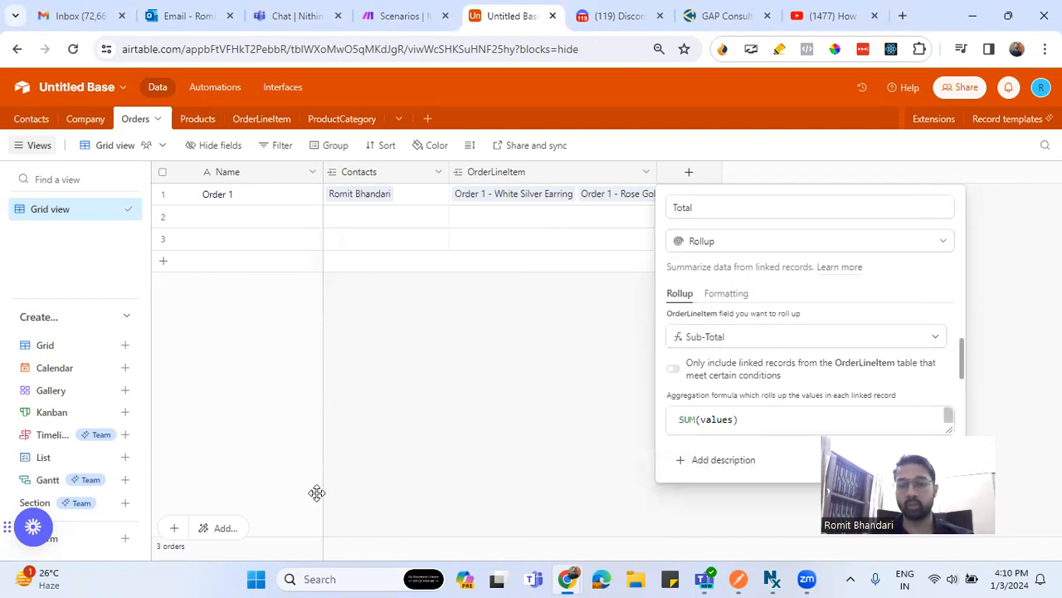
pyautogui.click(917, 459)
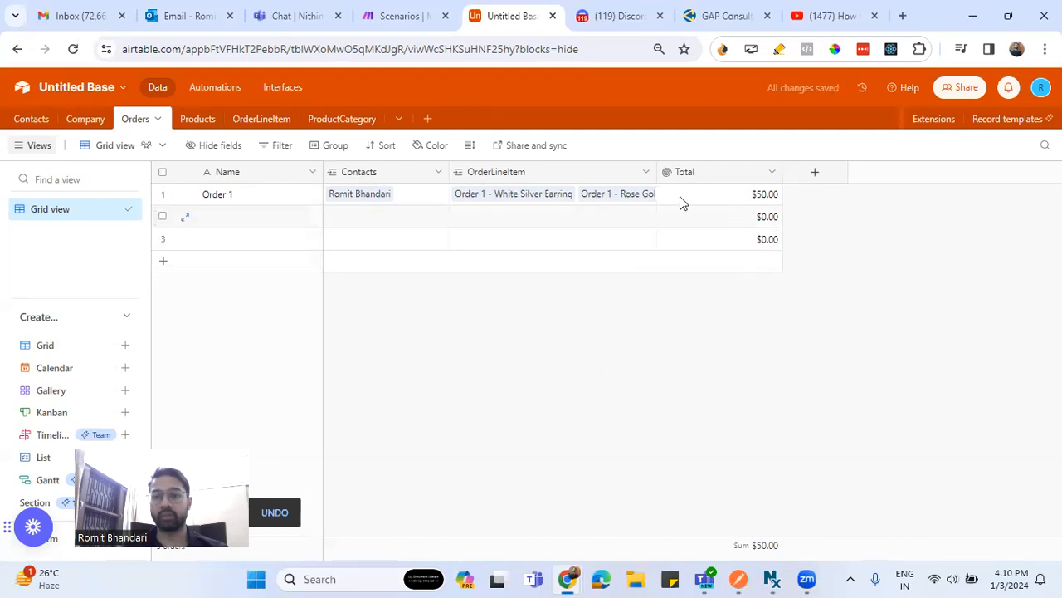
pyautogui.click(249, 122)
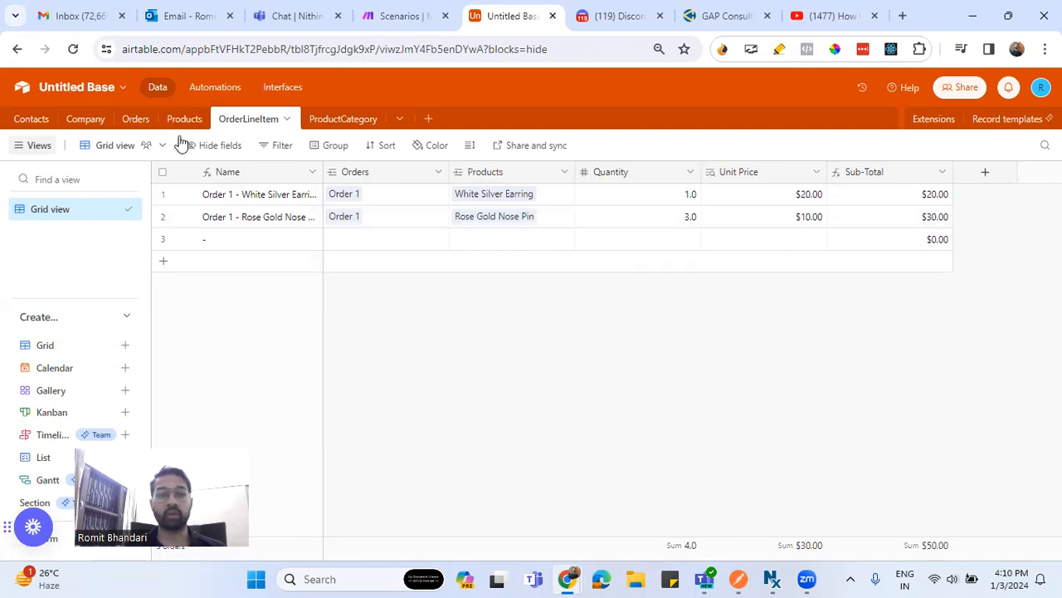
# Compare the Orders table's Total with the Sub-Total values in OrderLineItem, and review the ProductCategory and Products tables
pyautogui.click(137, 122)
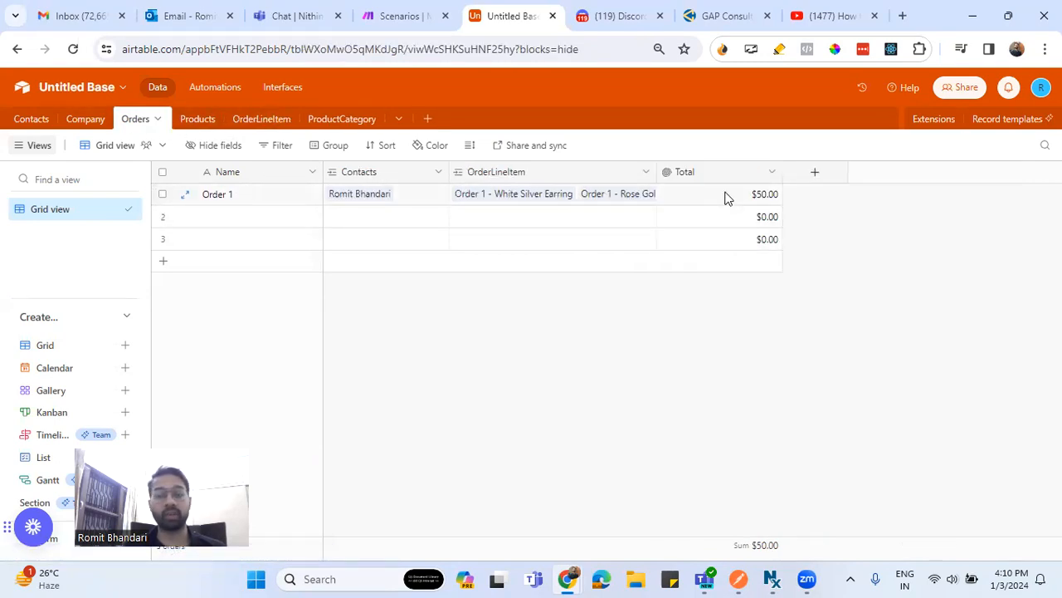
pyautogui.click(271, 124)
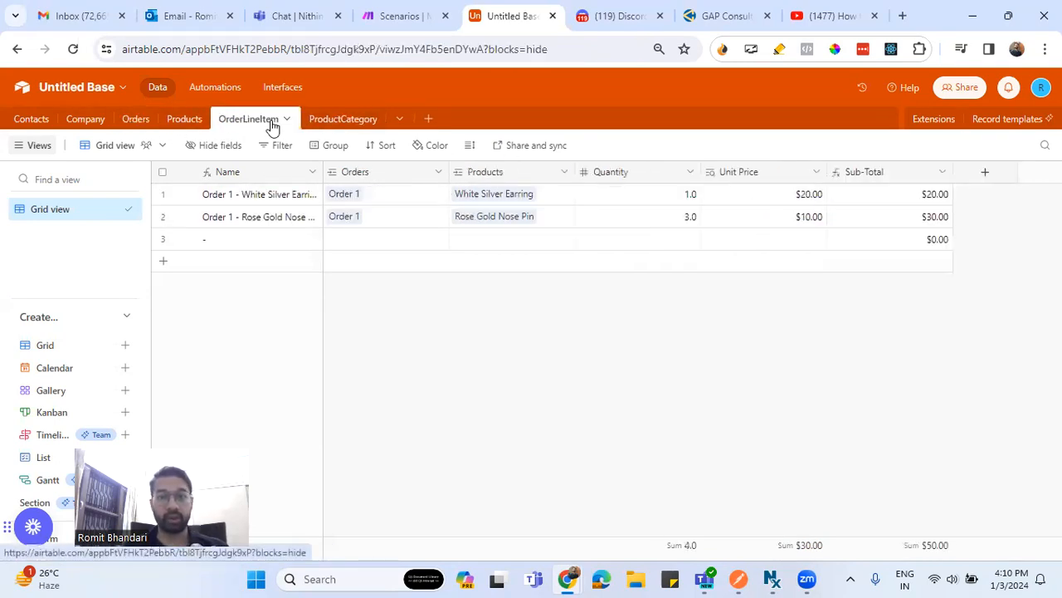
pyautogui.click(134, 122)
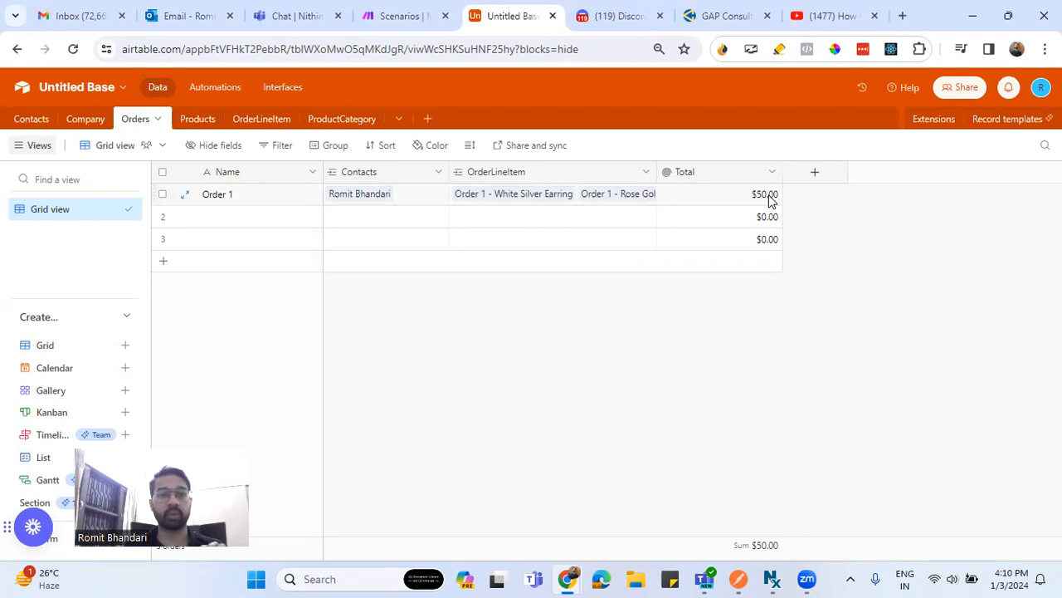
pyautogui.click(339, 121)
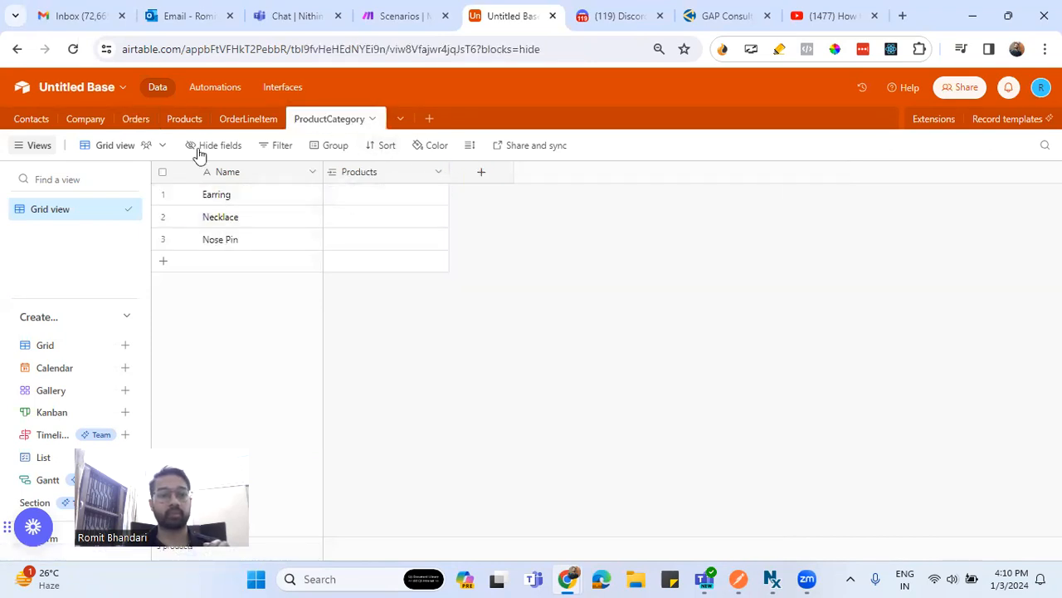
pyautogui.click(137, 121)
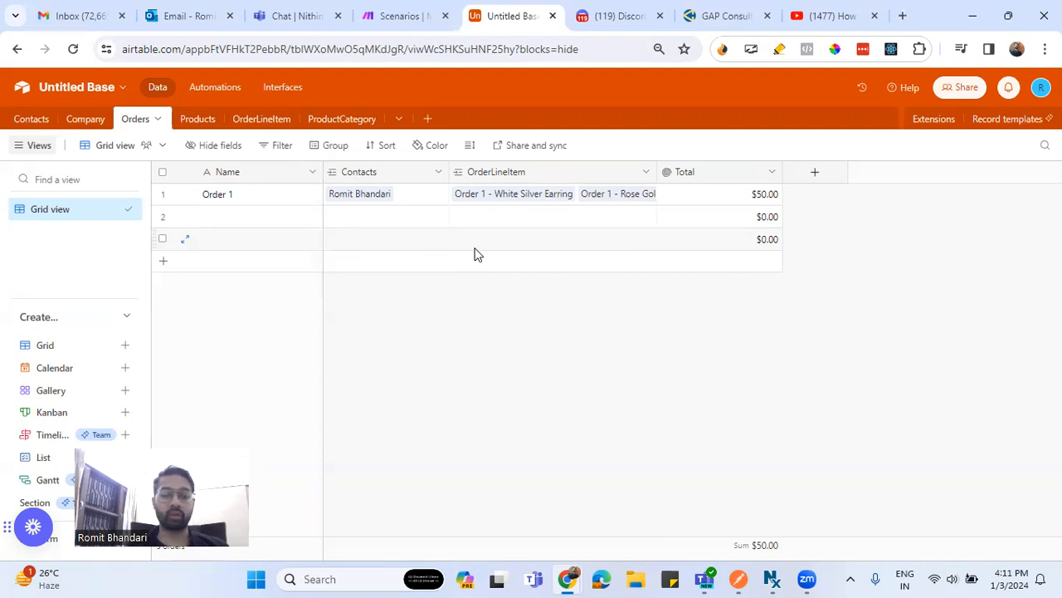
pyautogui.click(264, 119)
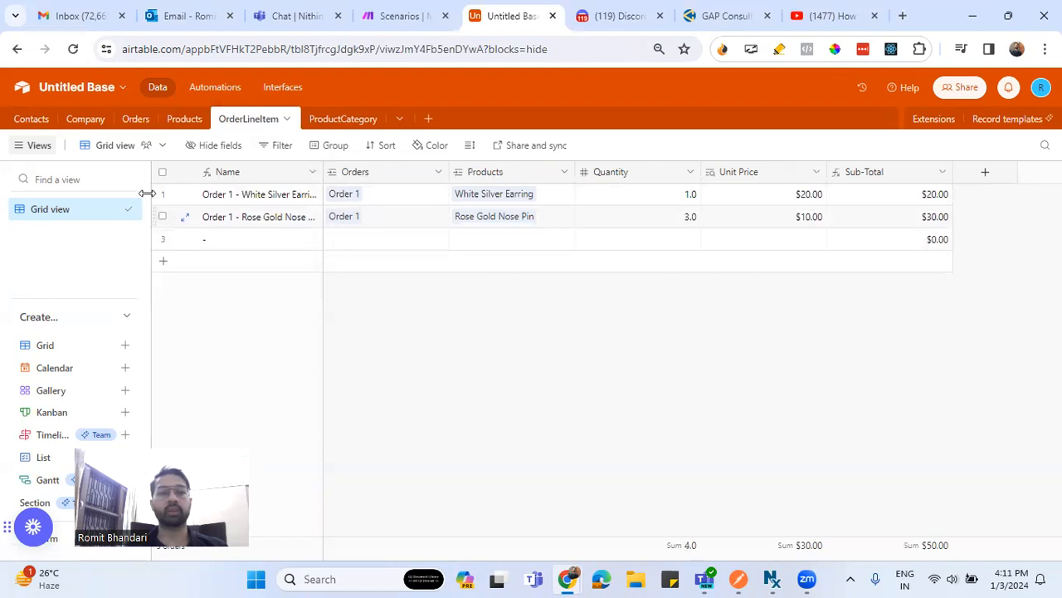
pyautogui.click(184, 121)
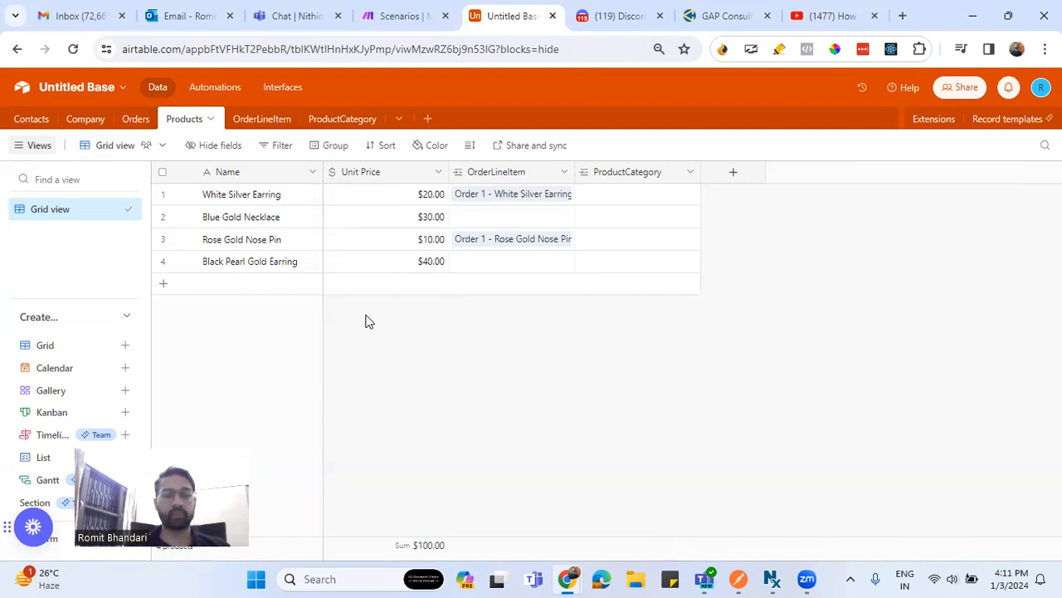
# Check whether the Company link field in the Contacts table allows linking to multiple records, and close its settings
pyautogui.click(36, 119)
pyautogui.click(91, 121)
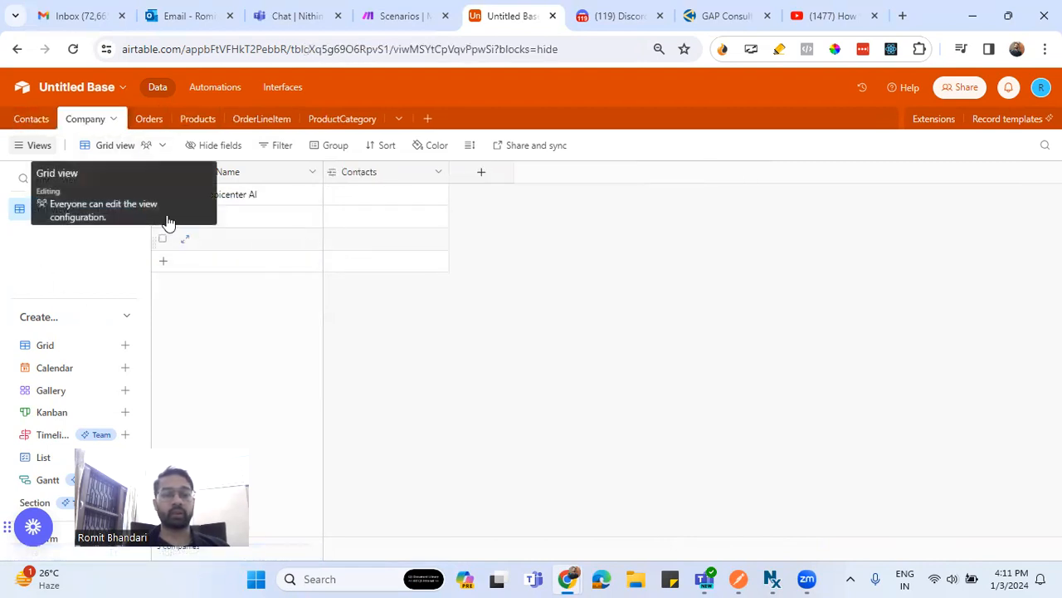
pyautogui.click(438, 173)
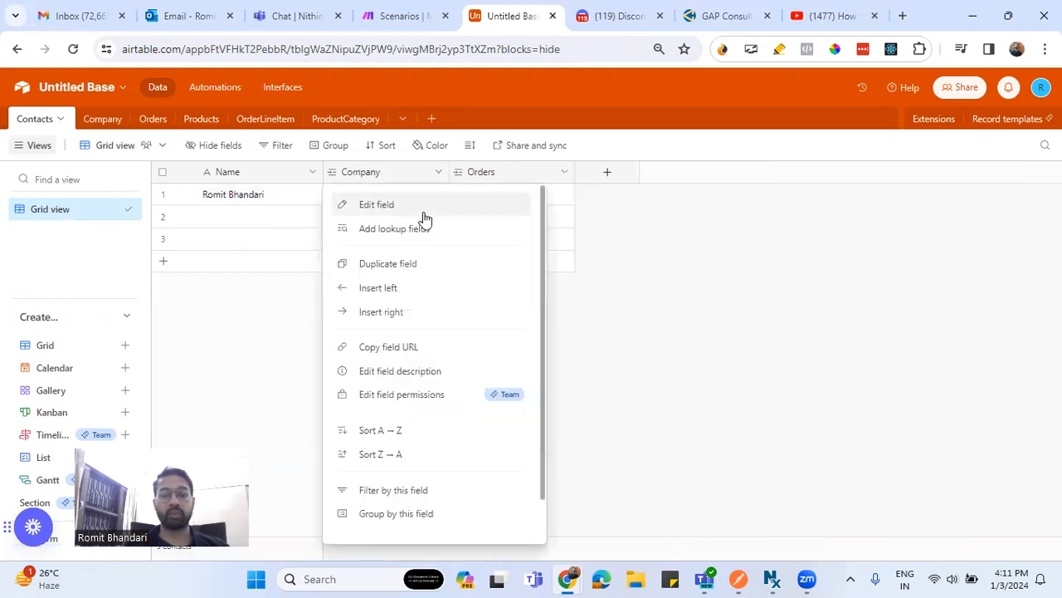
pyautogui.click(420, 217)
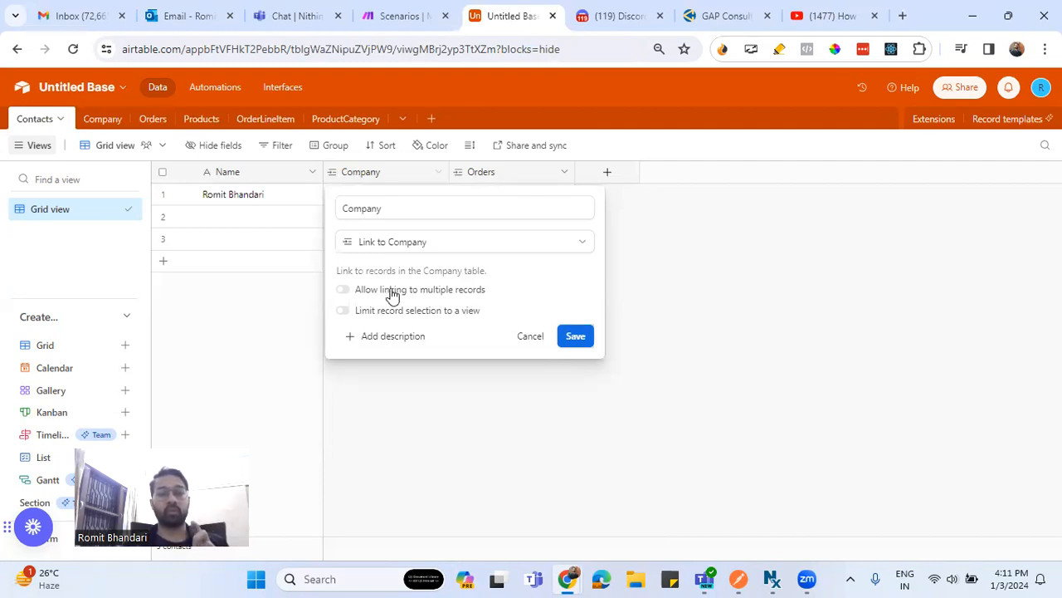
pyautogui.press('Escape')
# Examine the multiple-record linking option of the Contacts field in the Company table, and save the field settings as they are
pyautogui.click(102, 125)
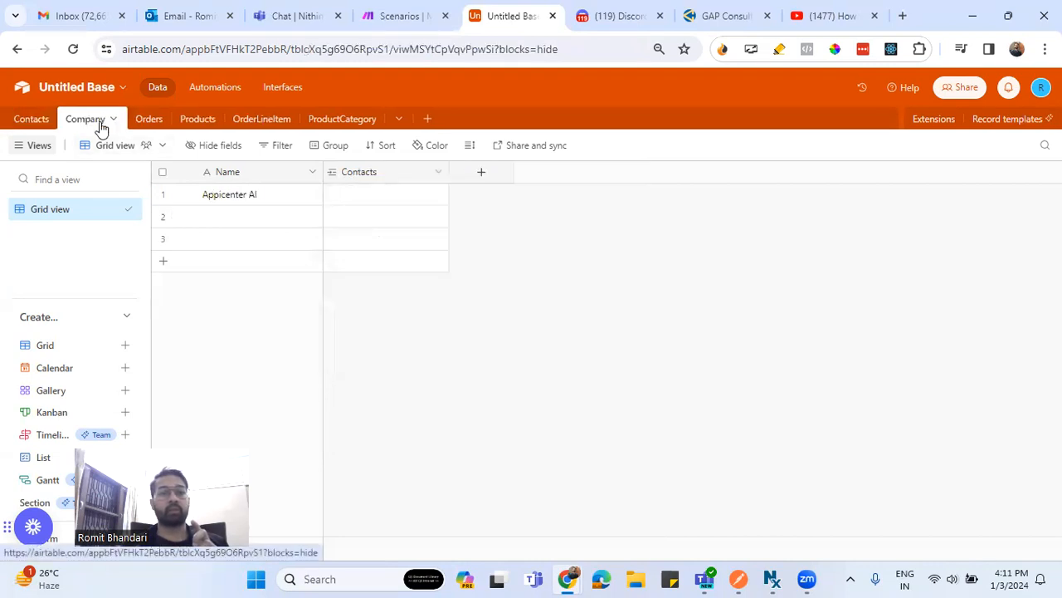
pyautogui.click(437, 172)
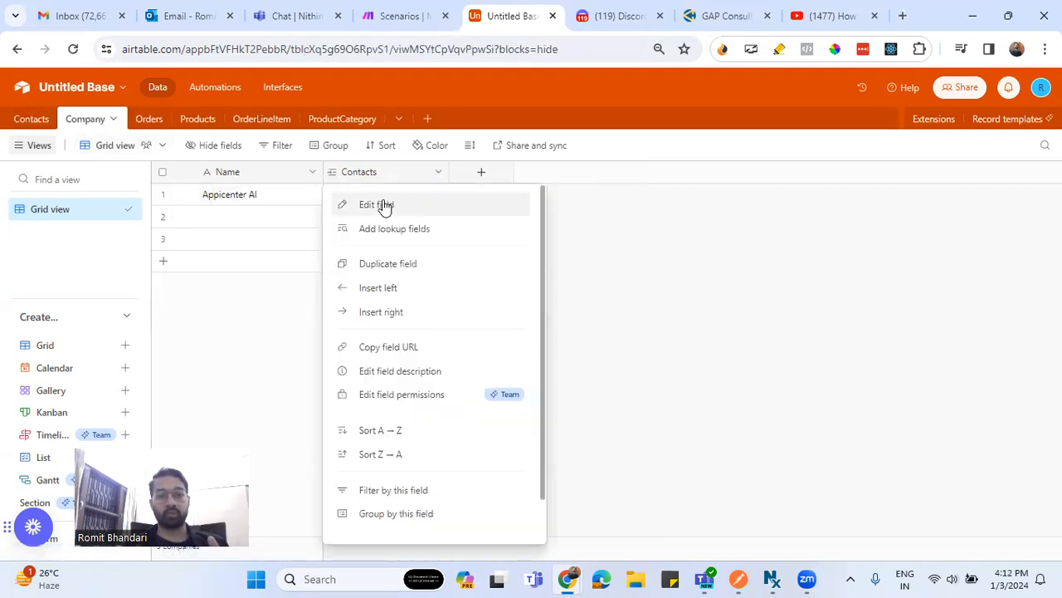
pyautogui.click(384, 205)
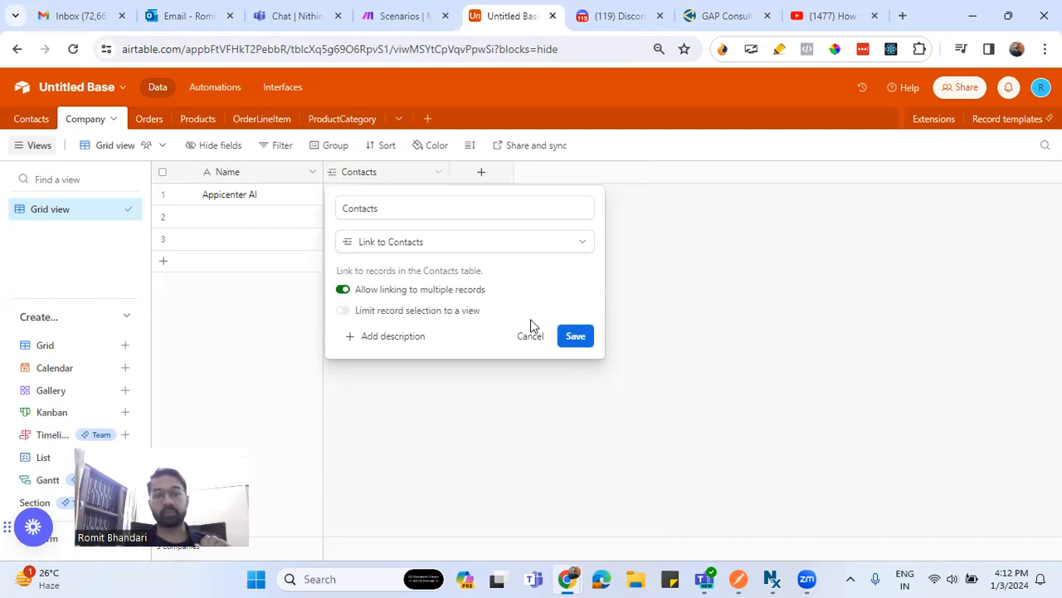
pyautogui.click(573, 335)
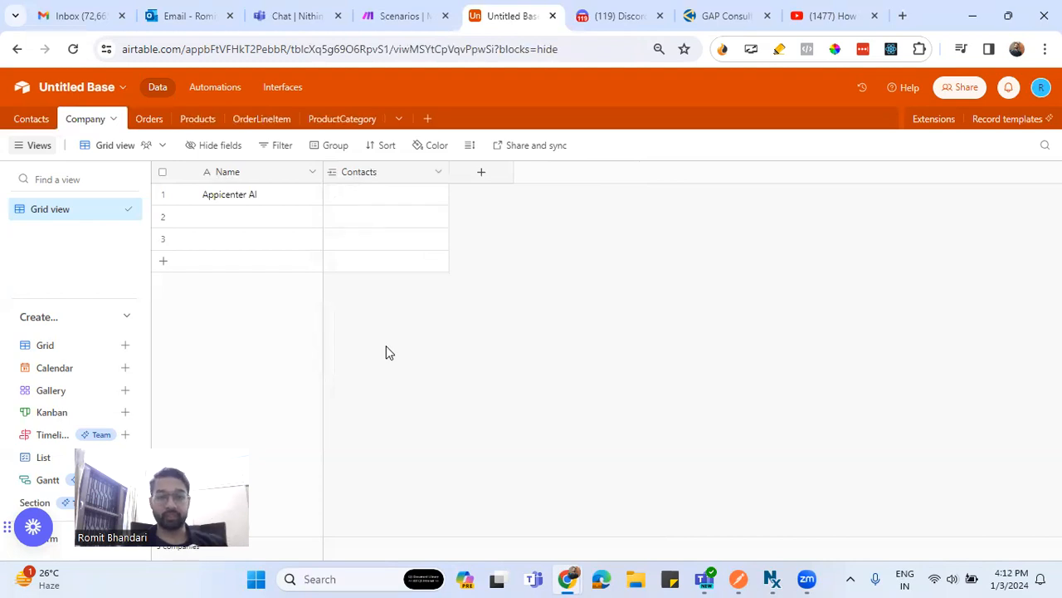
pyautogui.click(437, 173)
pyautogui.click(378, 205)
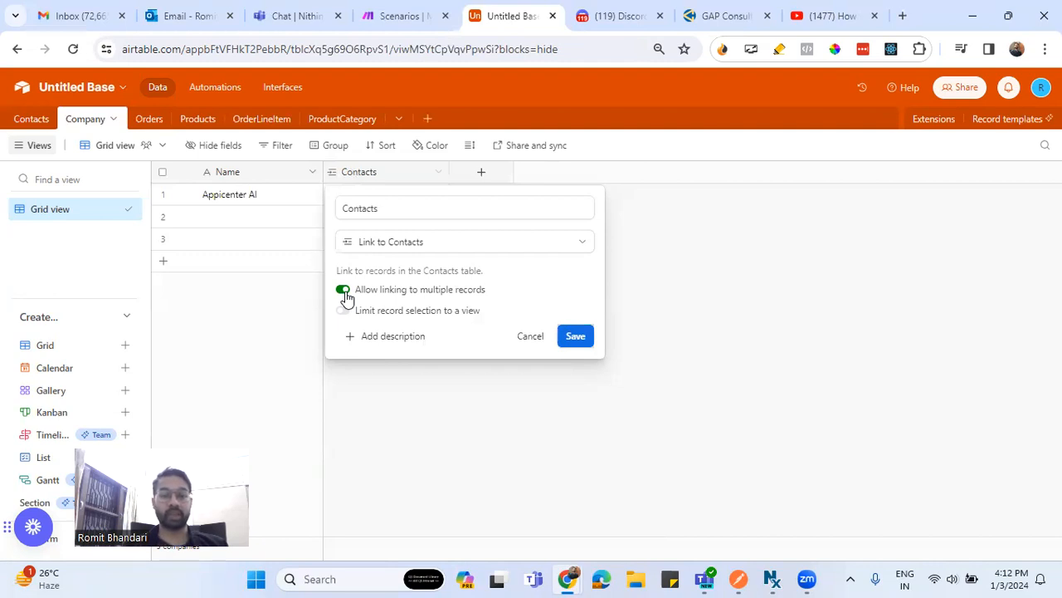
pyautogui.click(567, 341)
# Return to the Contacts table, review the Company field's linking options once more, and cancel out of the settings
pyautogui.click(31, 118)
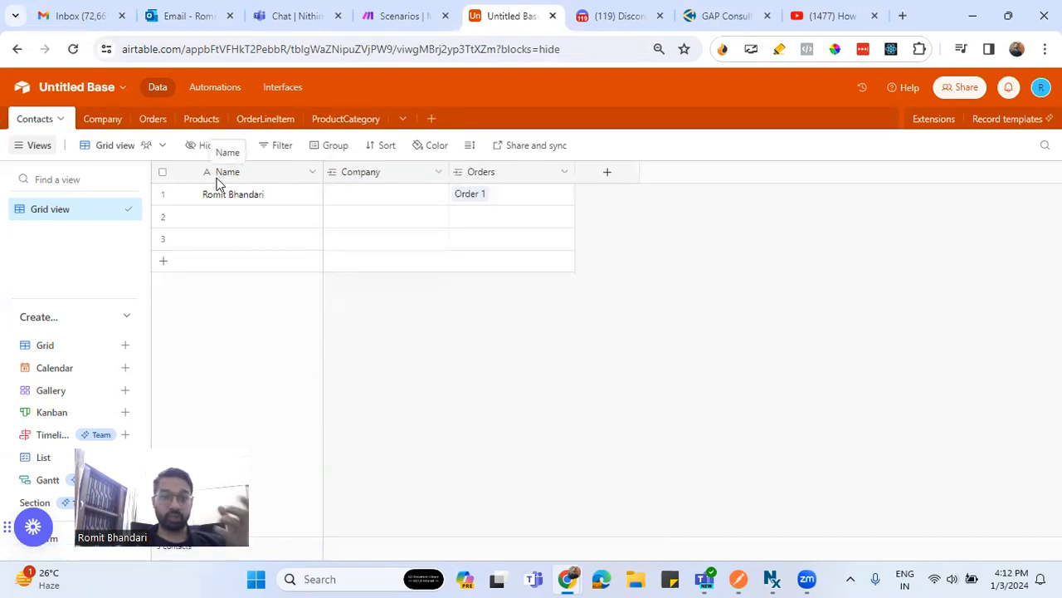
pyautogui.click(438, 172)
pyautogui.click(398, 207)
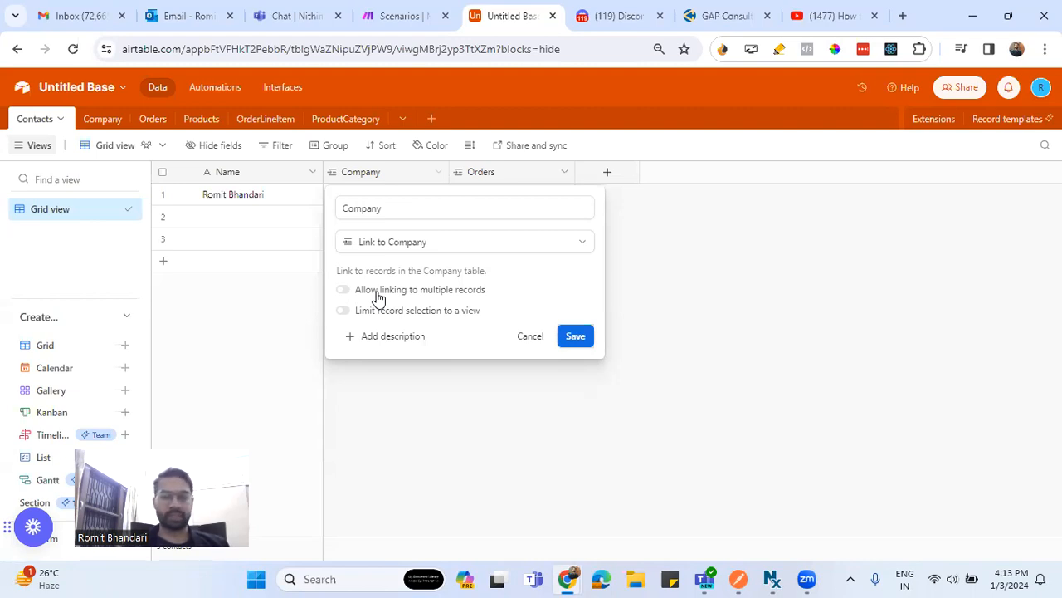
pyautogui.click(524, 338)
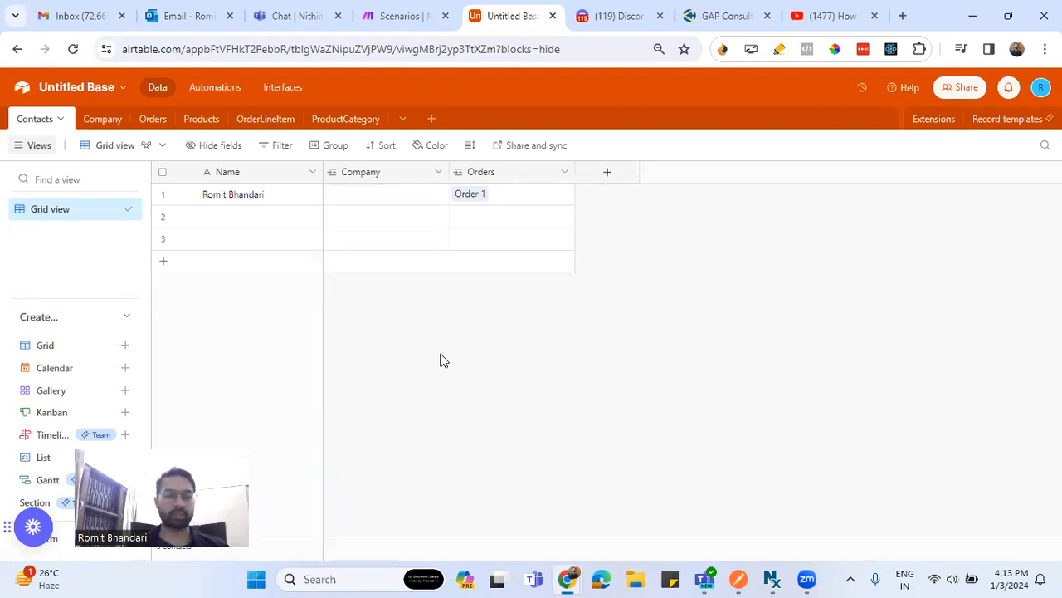
# Compare the Unit Price field in the Products table with the Unit Price lookup in OrderLineItem
pyautogui.click(203, 123)
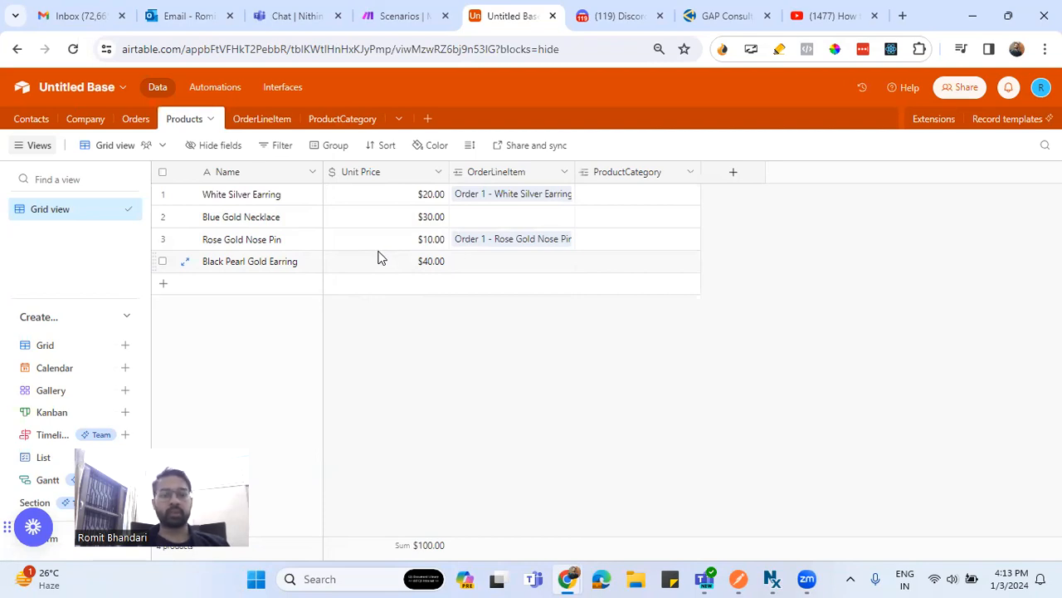
pyautogui.click(261, 119)
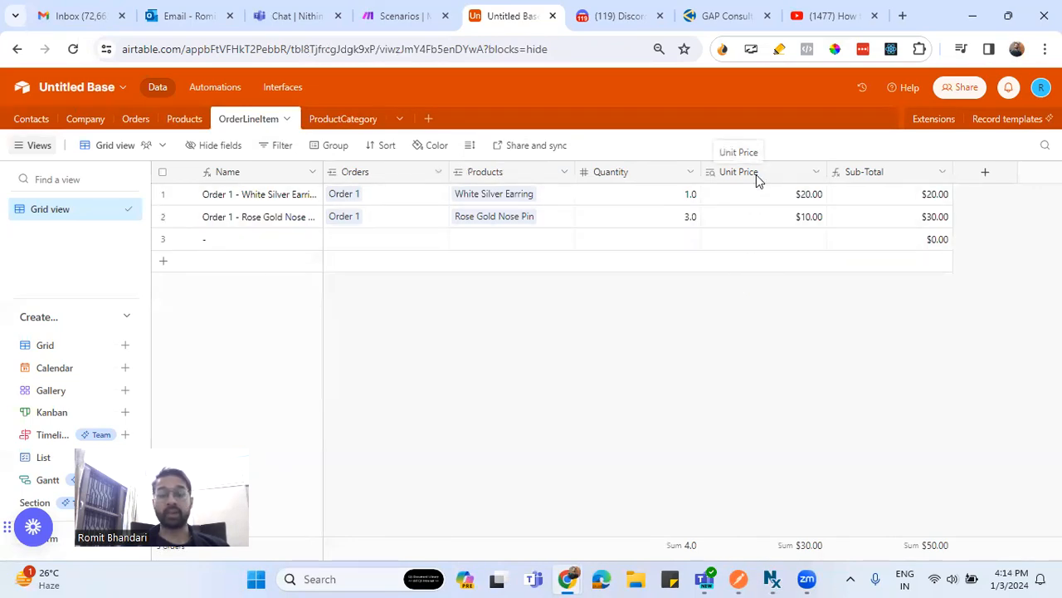
pyautogui.click(182, 121)
pyautogui.click(241, 119)
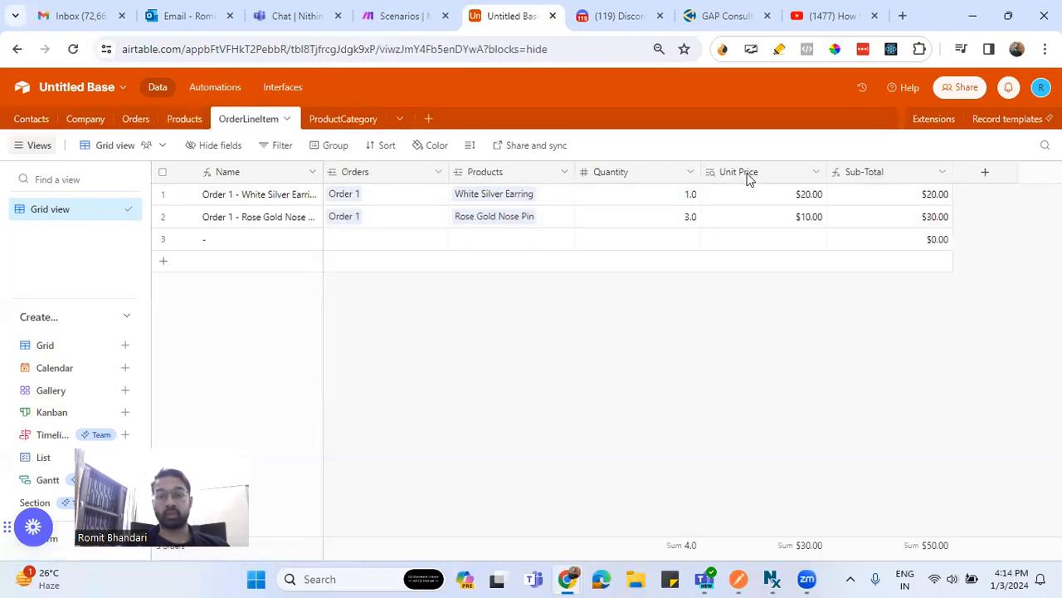